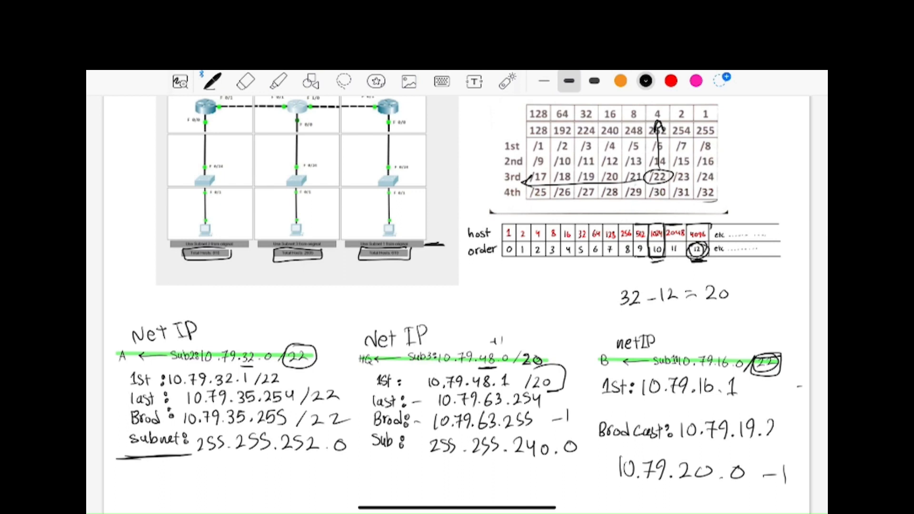
Step: Complete branch B's handwritten broadcast address as 10.79.19.255 and write "last: 10.79.19.254" above it
{"action": "left_click_drag", "start_coordinate": [781, 420], "coordinate": [778, 436]}
{"action": "mouse_move", "coordinate": [789, 420]}
{"action": "left_mouse_down"}
{"action": "mouse_move", "coordinate": [786, 435]}
{"action": "mouse_move", "coordinate": [804, 434]}
{"action": "left_mouse_up"}
{"action": "left_click_drag", "start_coordinate": [601, 400], "coordinate": [600, 414]}
{"action": "mouse_move", "coordinate": [611, 406]}
{"action": "left_mouse_down"}
{"action": "mouse_move", "coordinate": [612, 414]}
{"action": "mouse_move", "coordinate": [626, 405]}
{"action": "mouse_move", "coordinate": [622, 418]}
{"action": "mouse_move", "coordinate": [643, 417]}
{"action": "mouse_move", "coordinate": [651, 402]}
{"action": "left_mouse_up"}
{"action": "mouse_move", "coordinate": [659, 400]}
{"action": "left_mouse_down"}
{"action": "mouse_move", "coordinate": [670, 401]}
{"action": "mouse_move", "coordinate": [667, 415]}
{"action": "mouse_move", "coordinate": [675, 407]}
{"action": "left_mouse_up"}
{"action": "mouse_move", "coordinate": [682, 400]}
{"action": "left_mouse_down"}
{"action": "mouse_move", "coordinate": [678, 414]}
{"action": "mouse_move", "coordinate": [706, 403]}
{"action": "left_mouse_up"}
{"action": "mouse_move", "coordinate": [705, 403]}
{"action": "left_mouse_down"}
{"action": "mouse_move", "coordinate": [701, 413]}
{"action": "mouse_move", "coordinate": [740, 408]}
{"action": "left_mouse_up"}
{"action": "left_click_drag", "start_coordinate": [739, 401], "coordinate": [739, 413]}
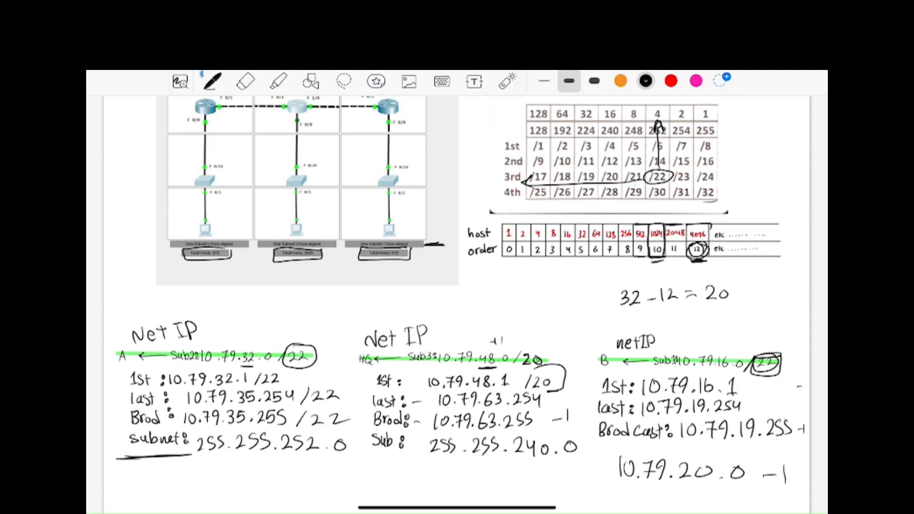
Step: Erase the 10.79.20.0 −1 note under branch B's broadcast line and write the label "Sub" in its place
{"action": "left_click", "coordinate": [246, 81]}
{"action": "left_click_drag", "start_coordinate": [786, 478], "coordinate": [614, 476]}
{"action": "left_click", "coordinate": [213, 81]}
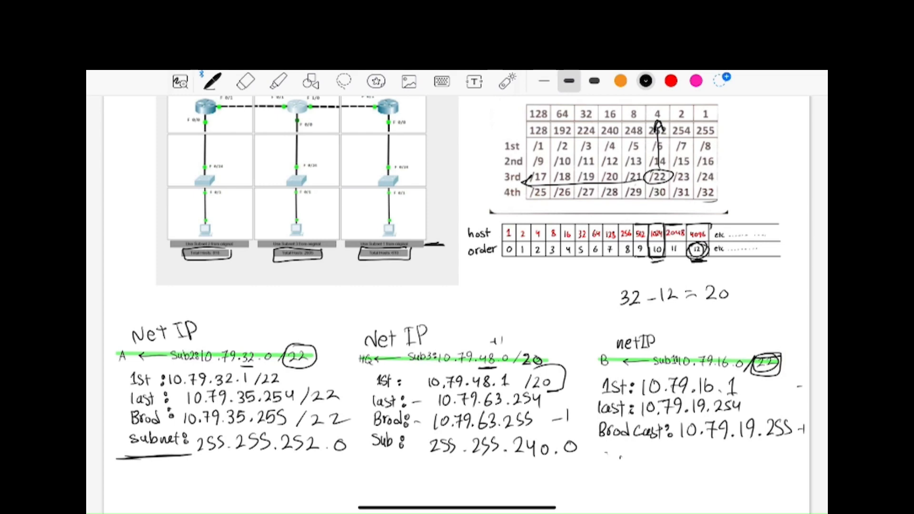
{"action": "left_click_drag", "start_coordinate": [606, 453], "coordinate": [600, 471]}
{"action": "left_click_drag", "start_coordinate": [607, 458], "coordinate": [618, 471]}
Step: Erase the arrowhead covering 252 in the subnet table, box 252, and draw arrows along the /22 and mask rows
{"action": "left_click", "coordinate": [246, 81]}
{"action": "mouse_move", "coordinate": [658, 122]}
{"action": "left_mouse_down"}
{"action": "mouse_move", "coordinate": [658, 164]}
{"action": "mouse_move", "coordinate": [661, 142]}
{"action": "left_mouse_up"}
{"action": "left_click", "coordinate": [212, 81]}
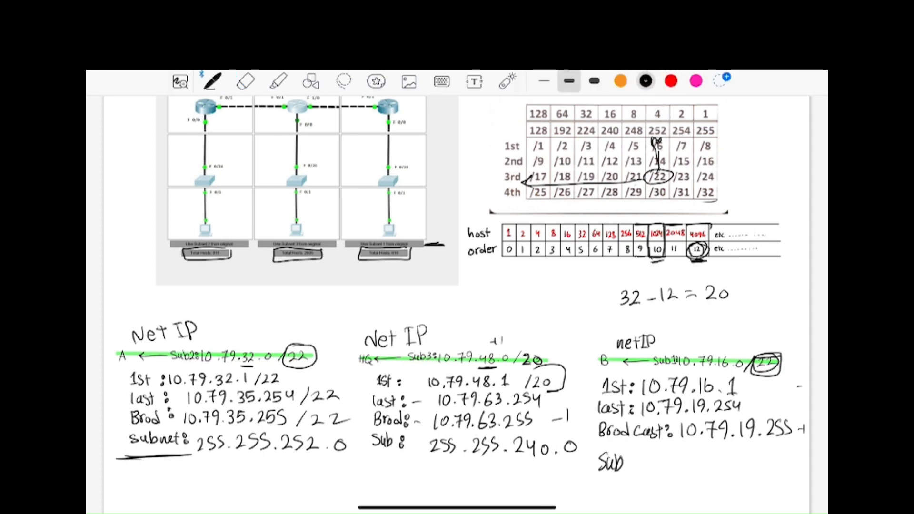
{"action": "left_click_drag", "start_coordinate": [527, 181], "coordinate": [651, 177]}
{"action": "mouse_move", "coordinate": [653, 140]}
{"action": "left_mouse_down"}
{"action": "mouse_move", "coordinate": [665, 122]}
{"action": "mouse_move", "coordinate": [646, 142]}
{"action": "mouse_move", "coordinate": [646, 123]}
{"action": "mouse_move", "coordinate": [734, 132]}
{"action": "mouse_move", "coordinate": [725, 139]}
{"action": "mouse_move", "coordinate": [700, 114]}
{"action": "left_mouse_up"}
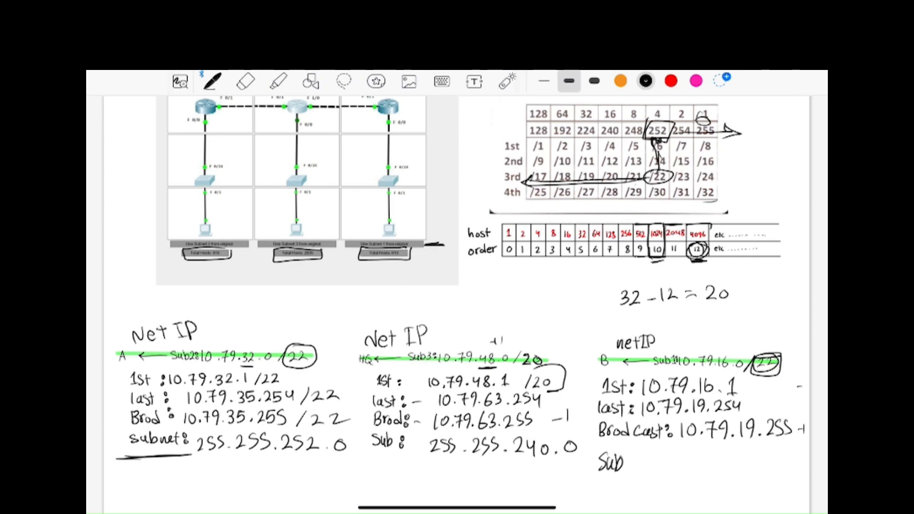
{"action": "mouse_move", "coordinate": [640, 137]}
{"action": "left_mouse_down"}
{"action": "mouse_move", "coordinate": [527, 139]}
{"action": "mouse_move", "coordinate": [546, 147]}
{"action": "left_mouse_up"}
{"action": "mouse_move", "coordinate": [566, 112]}
{"action": "left_mouse_down"}
{"action": "mouse_move", "coordinate": [552, 135]}
{"action": "mouse_move", "coordinate": [535, 135]}
{"action": "mouse_move", "coordinate": [564, 124]}
{"action": "mouse_move", "coordinate": [570, 135]}
{"action": "left_mouse_up"}
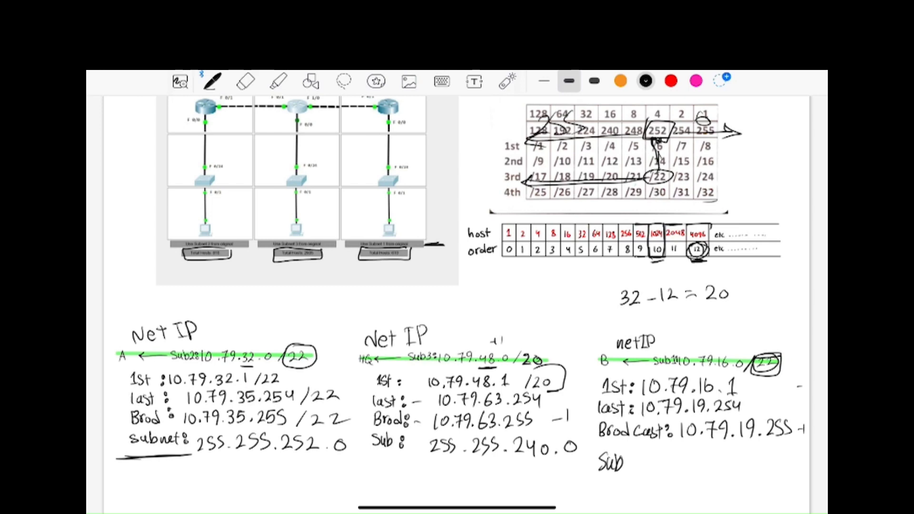
Step: Write the mask 255.255.252.0 beside branch B's "Sub" label and erase the stray marks at the notes' edge
{"action": "mouse_move", "coordinate": [632, 459]}
{"action": "left_mouse_down"}
{"action": "mouse_move", "coordinate": [633, 469]}
{"action": "mouse_move", "coordinate": [649, 472]}
{"action": "left_mouse_up"}
{"action": "mouse_move", "coordinate": [662, 456]}
{"action": "left_mouse_down"}
{"action": "mouse_move", "coordinate": [654, 471]}
{"action": "mouse_move", "coordinate": [687, 472]}
{"action": "left_mouse_up"}
{"action": "left_click", "coordinate": [668, 472]}
{"action": "left_click_drag", "start_coordinate": [696, 457], "coordinate": [690, 473]}
{"action": "mouse_move", "coordinate": [707, 456]}
{"action": "left_mouse_down"}
{"action": "mouse_move", "coordinate": [701, 472]}
{"action": "mouse_move", "coordinate": [771, 471]}
{"action": "mouse_move", "coordinate": [796, 456]}
{"action": "left_mouse_up"}
{"action": "left_click", "coordinate": [723, 468]}
{"action": "left_click", "coordinate": [779, 469]}
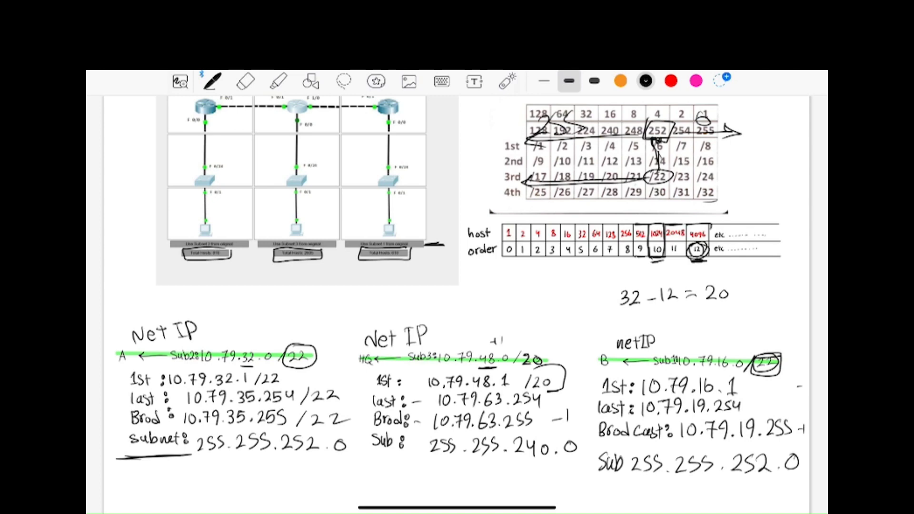
{"action": "left_click", "coordinate": [246, 81]}
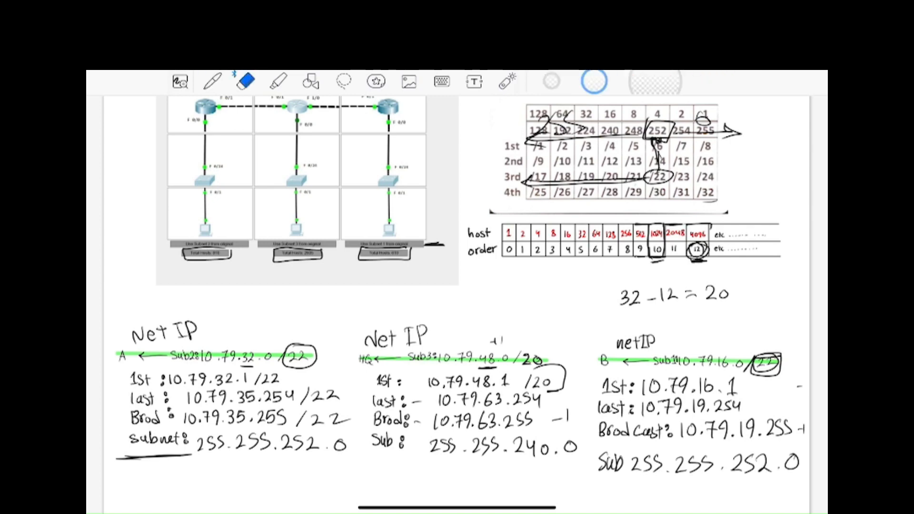
{"action": "left_click_drag", "start_coordinate": [803, 441], "coordinate": [800, 373]}
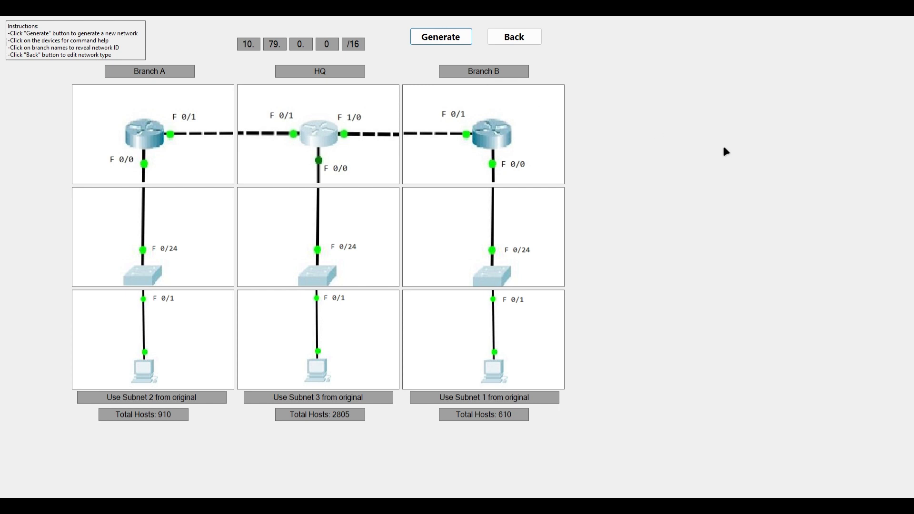
Step: Switch to the network generator and reveal the network IDs of Branch B, HQ and Branch A
{"action": "left_click", "coordinate": [481, 73]}
{"action": "left_click", "coordinate": [326, 75]}
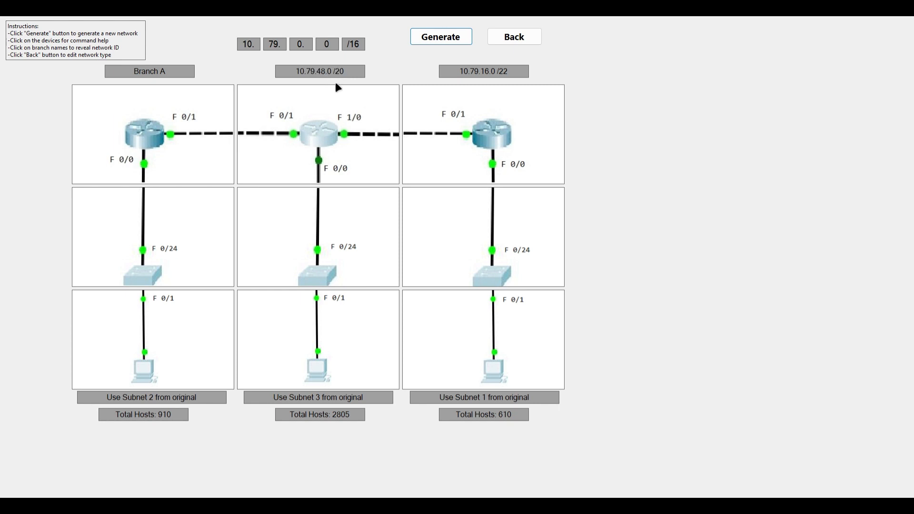
{"action": "left_click", "coordinate": [158, 76]}
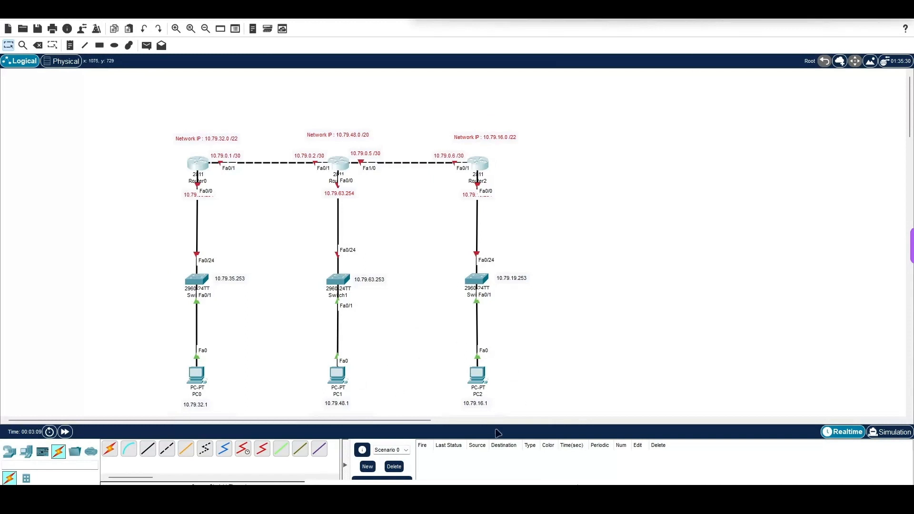
Step: Switch to Packet Tracer and move the 10.79.19.254 and 10.79.35.254 labels down below the Fa0/0 ports of Router2 and Router0
{"action": "scroll", "coordinate": [459, 336], "scroll_direction": "down", "scroll_amount": 3}
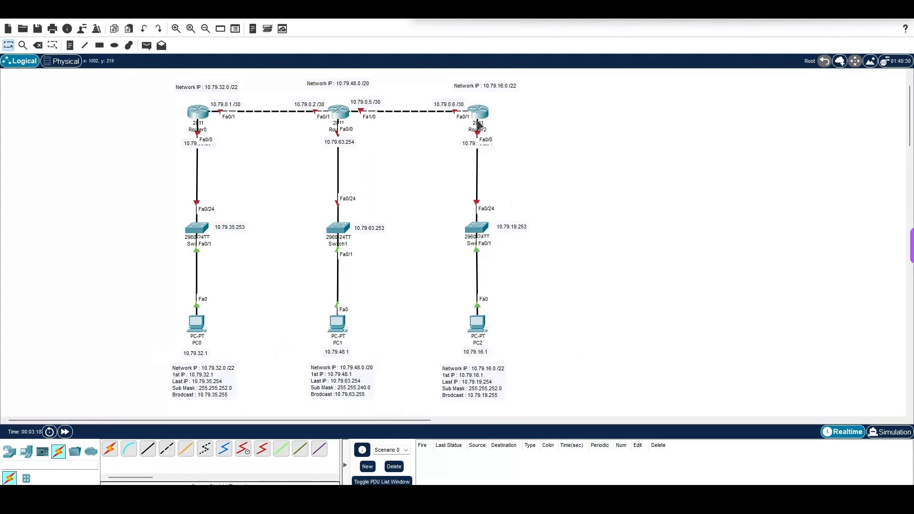
{"action": "left_click_drag", "start_coordinate": [475, 145], "coordinate": [473, 163]}
{"action": "left_click_drag", "start_coordinate": [196, 146], "coordinate": [192, 162]}
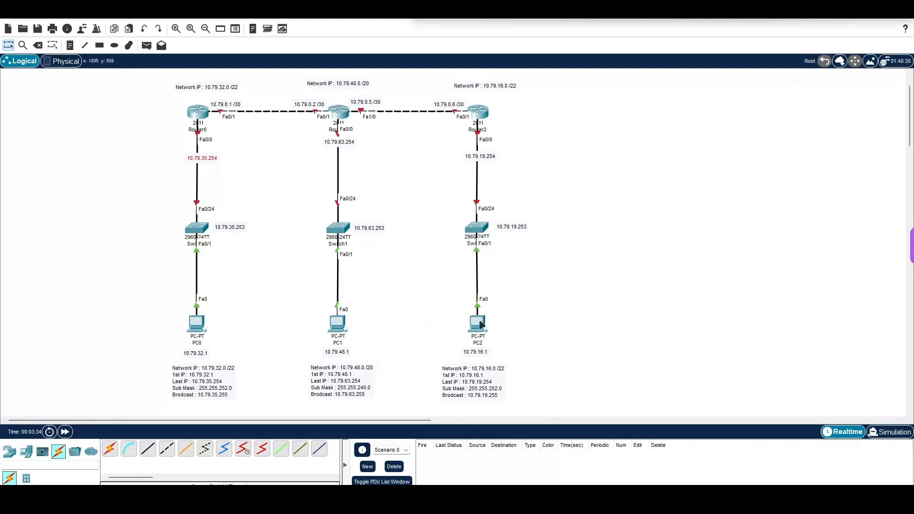
Step: Open PC2's desktop IP configuration with its window moved clear of the topology
{"action": "left_click", "coordinate": [479, 328]}
{"action": "left_click_drag", "start_coordinate": [475, 96], "coordinate": [740, 56]}
{"action": "left_click", "coordinate": [655, 74]}
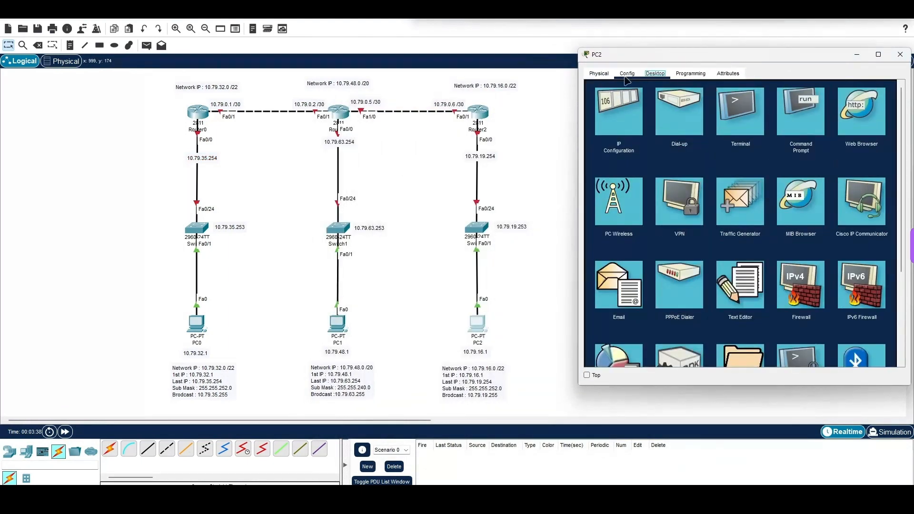
{"action": "left_click", "coordinate": [627, 115]}
{"action": "left_click", "coordinate": [701, 141]}
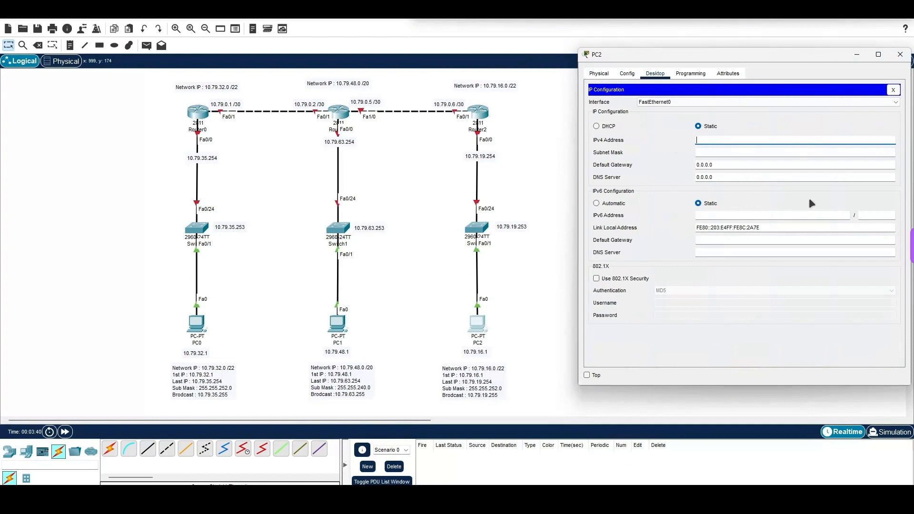
{"action": "type", "text": "10.79."}
{"action": "key", "text": "Tab"}
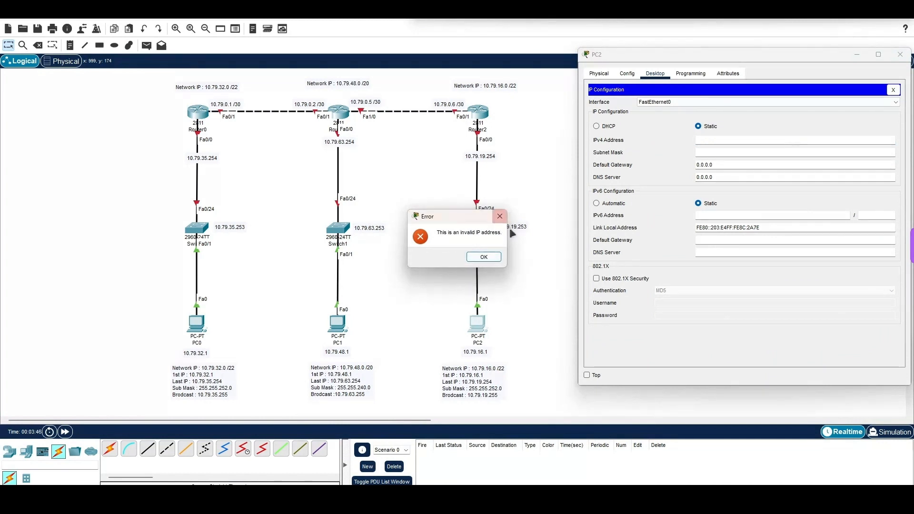
{"action": "left_click", "coordinate": [496, 258]}
Step: Set PC2's static IPv4 address to 10.79.16.1
{"action": "type", "text": "10"}
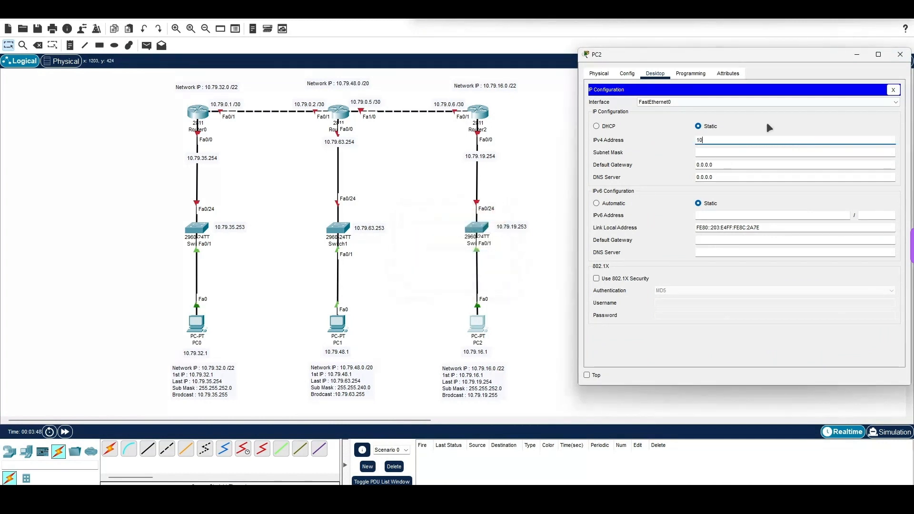
{"action": "type", "text": ".79.61.1"}
{"action": "key", "text": "Tab"}
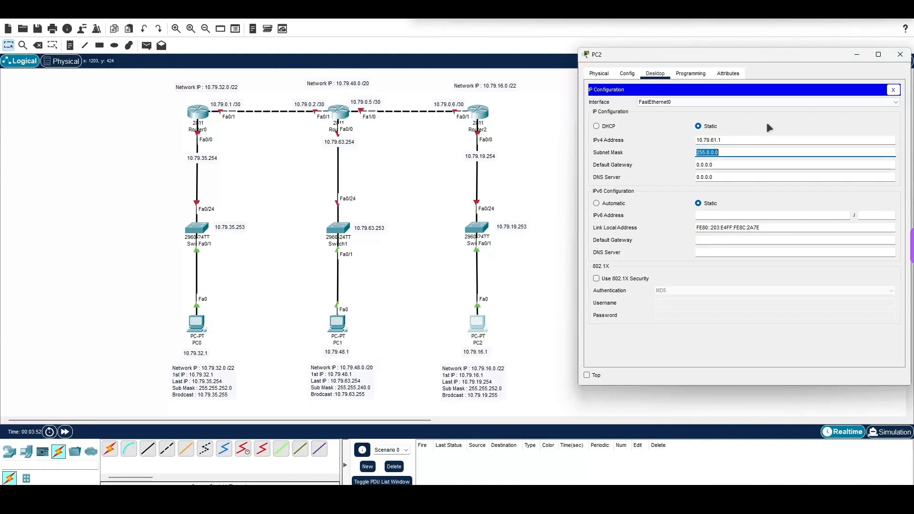
{"action": "double_click", "coordinate": [713, 141]}
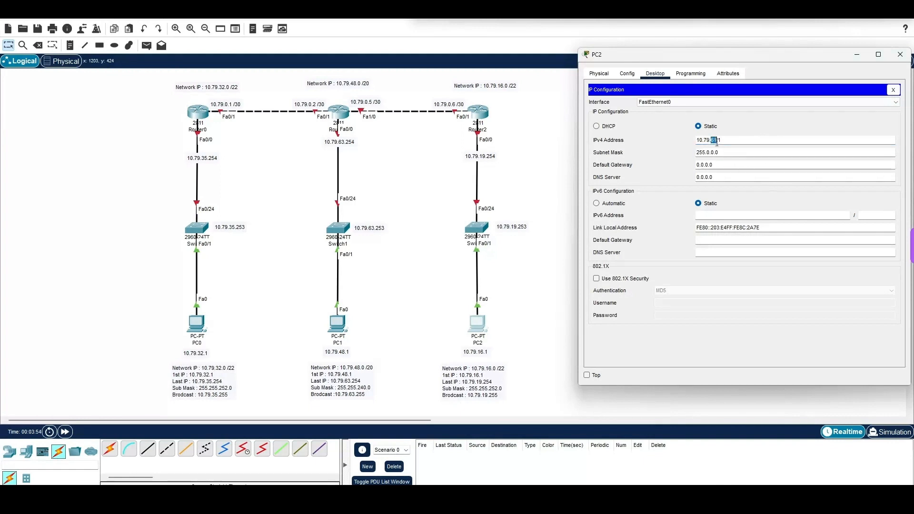
{"action": "key", "text": "BackSpace"}
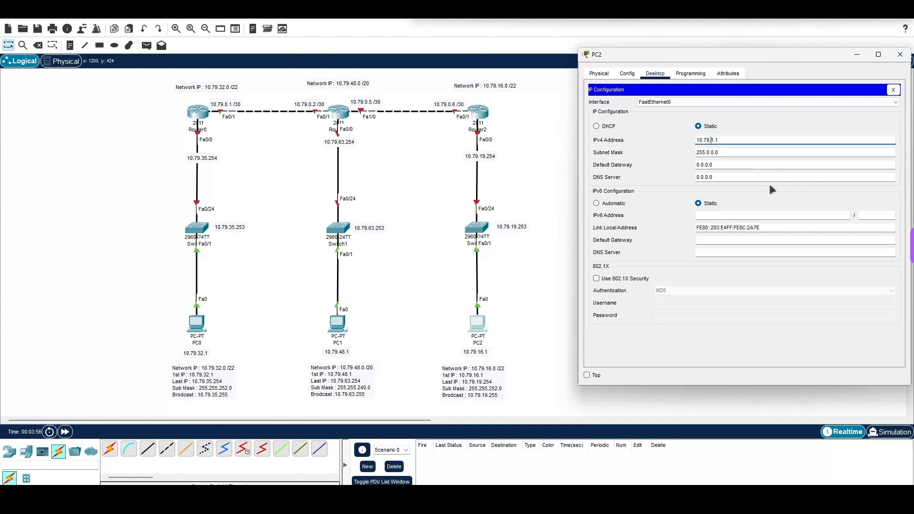
{"action": "type", "text": "16"}
{"action": "key", "text": "Tab"}
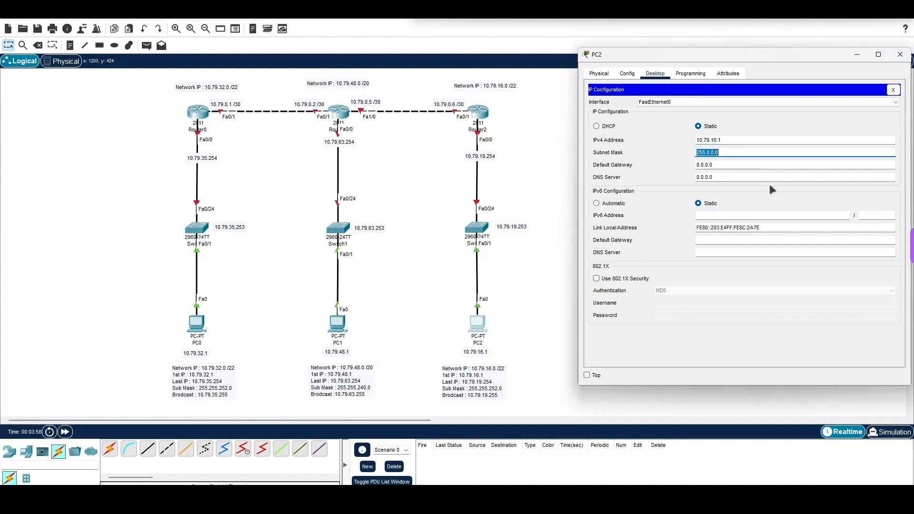
Step: Set PC2's subnet mask to 255.255.252.0 and its default gateway to 10.79.19.254, and close its window
{"action": "type", "text": "255.255.252.0"}
{"action": "key", "text": "Tab"}
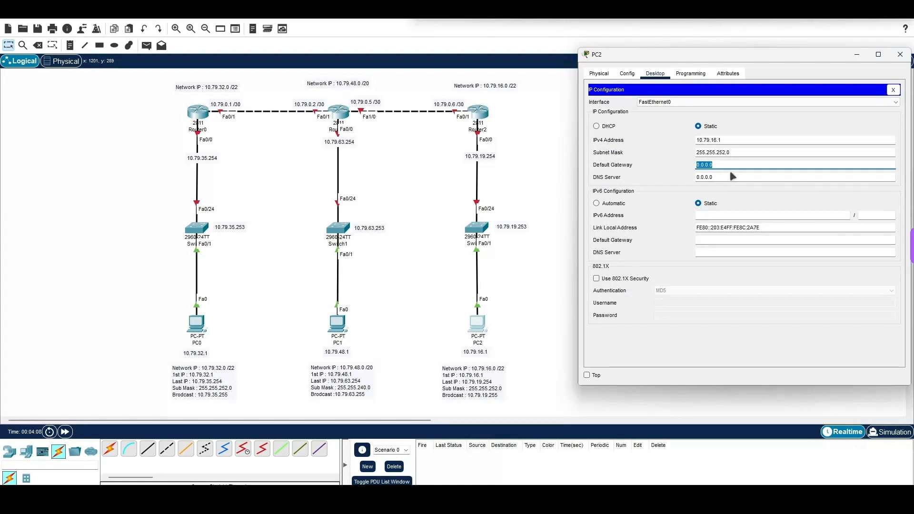
{"action": "type", "text": "10.79"}
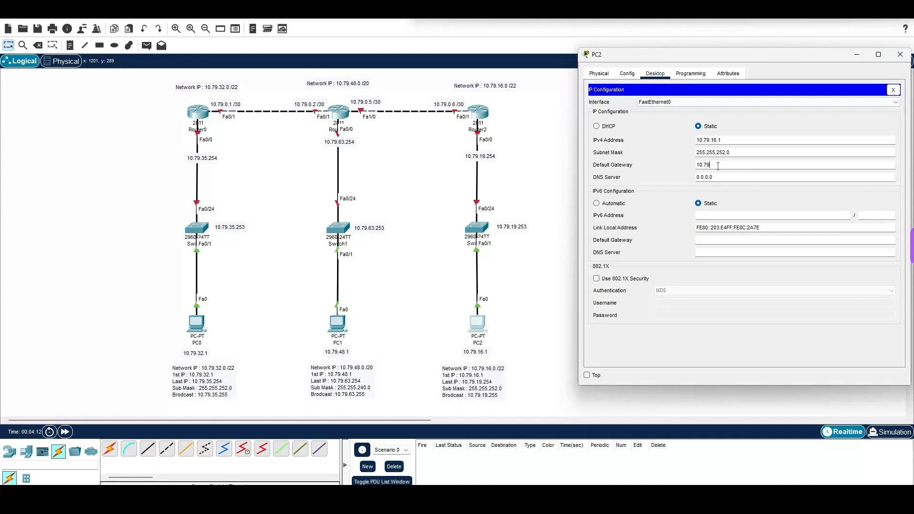
{"action": "type", "text": ".19.254"}
{"action": "left_click", "coordinate": [900, 54]}
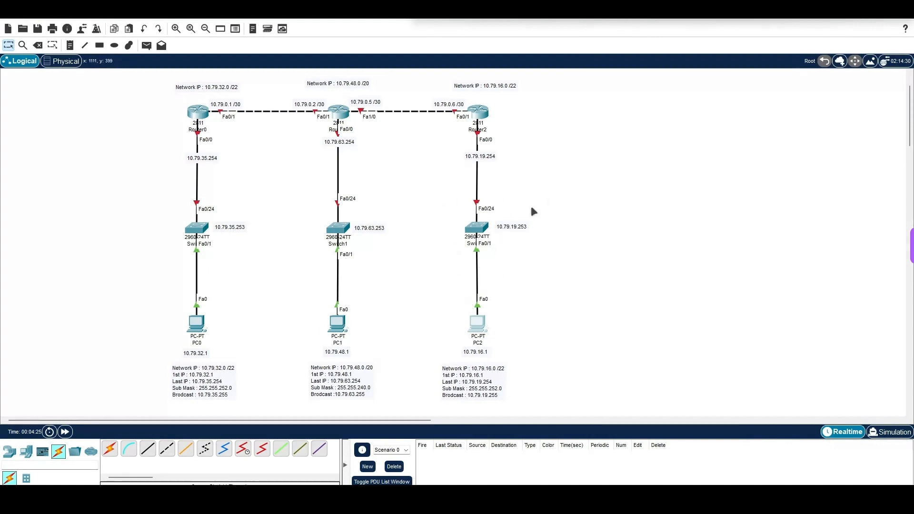
Step: Open Switch2's command line clear of the topology and enter privileged EXEC mode
{"action": "left_click", "coordinate": [482, 228]}
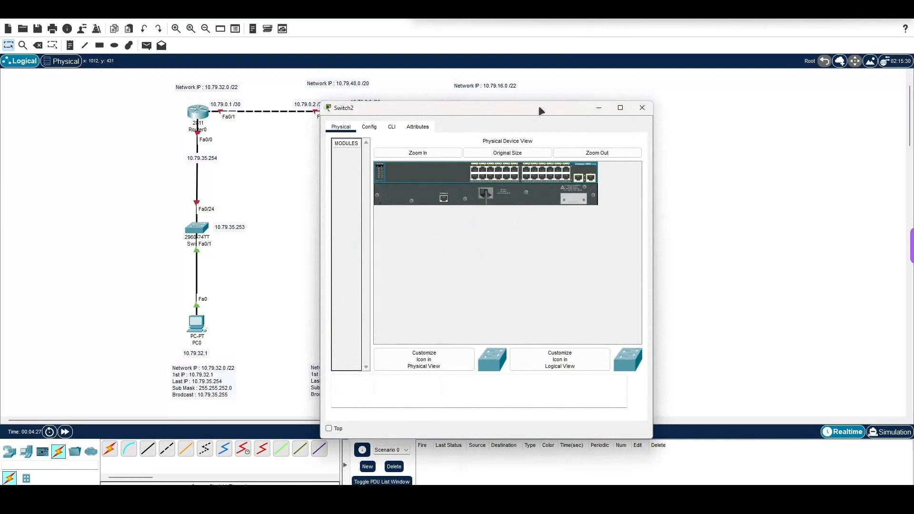
{"action": "left_click_drag", "start_coordinate": [541, 111], "coordinate": [792, 101]}
{"action": "left_click", "coordinate": [644, 116]}
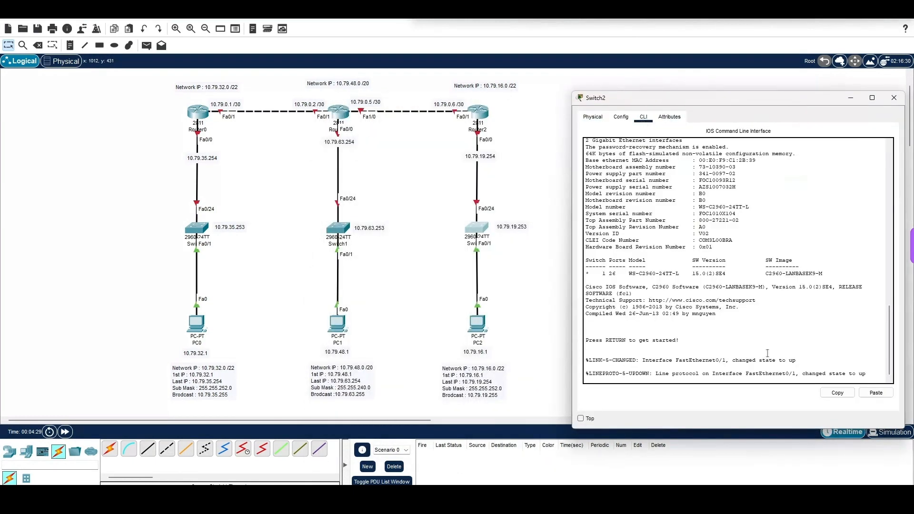
{"action": "key", "text": "Return"}
{"action": "key", "text": "Return"}
{"action": "key", "text": "Return"}
{"action": "type", "text": "en"}
{"action": "key", "text": "Return"}
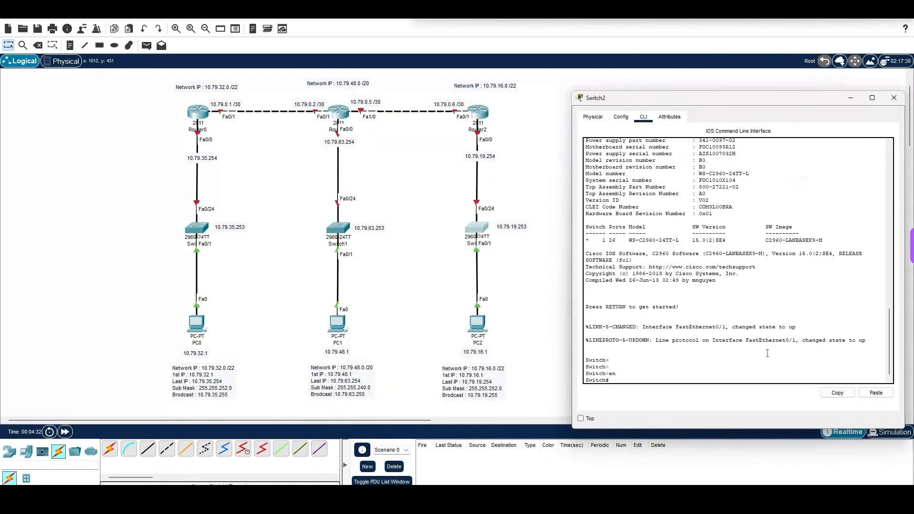
Step: Enter global configuration mode on Switch2 with configure terminal
{"action": "type", "text": "conf"}
{"action": "key", "text": "Tab"}
{"action": "type", "text": "t"}
{"action": "key", "text": "Tab"}
{"action": "key", "text": "Return"}
{"action": "key", "text": "Return"}
{"action": "key", "text": "Return"}
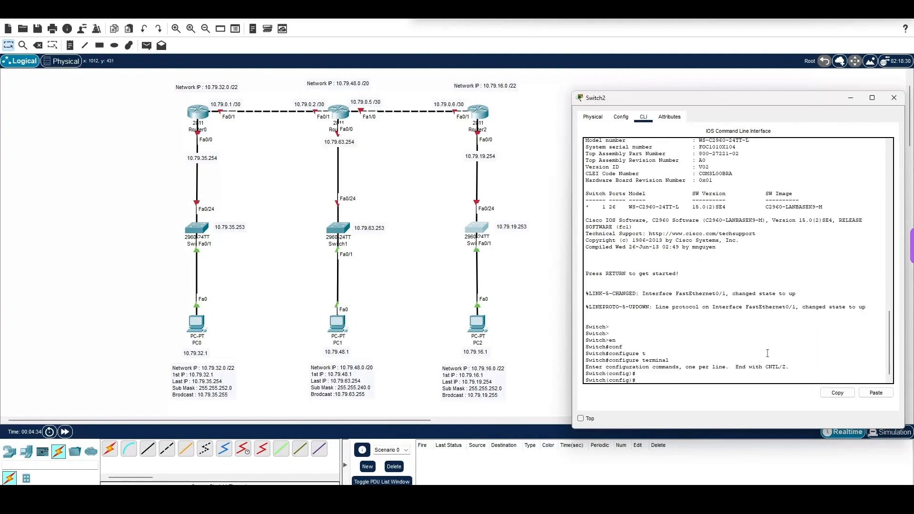
Step: Enter interface configuration for VLAN 1 on Switch2
{"action": "type", "text": "int"}
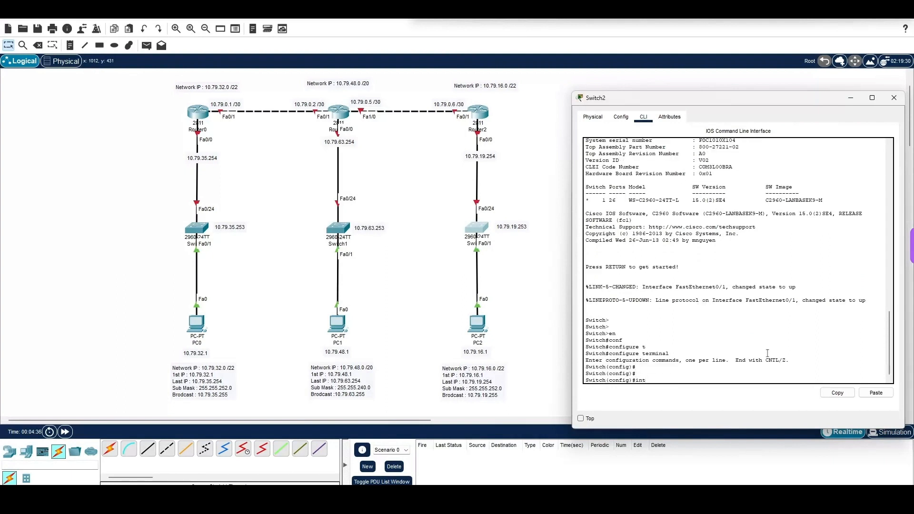
{"action": "type", "text": "t"}
{"action": "key", "text": "Tab"}
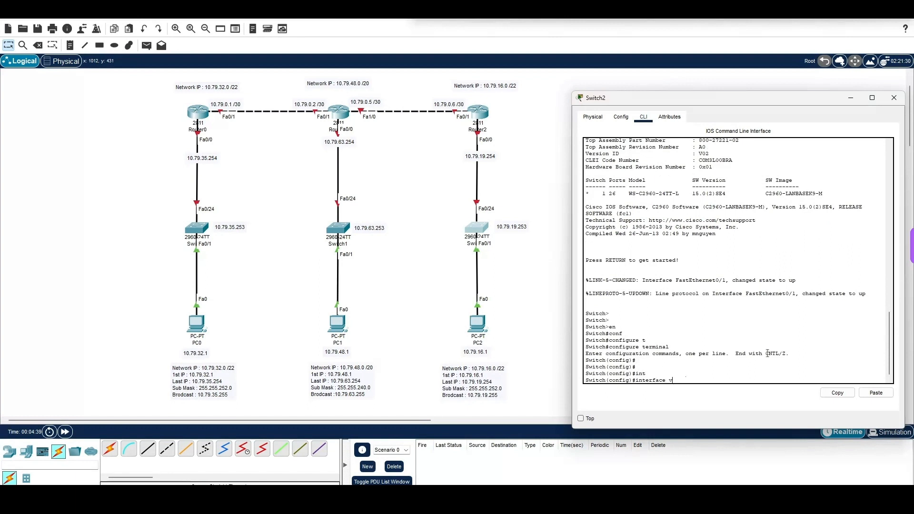
{"action": "key", "text": "Tab"}
{"action": "type", "text": "lan 1"}
{"action": "key", "text": "Return"}
Step: Assign Switch2's VLAN 1 interface the IP address 10.79.19.253 with mask 255.255.252.0
{"action": "type", "text": "itch(config-if)#i"}
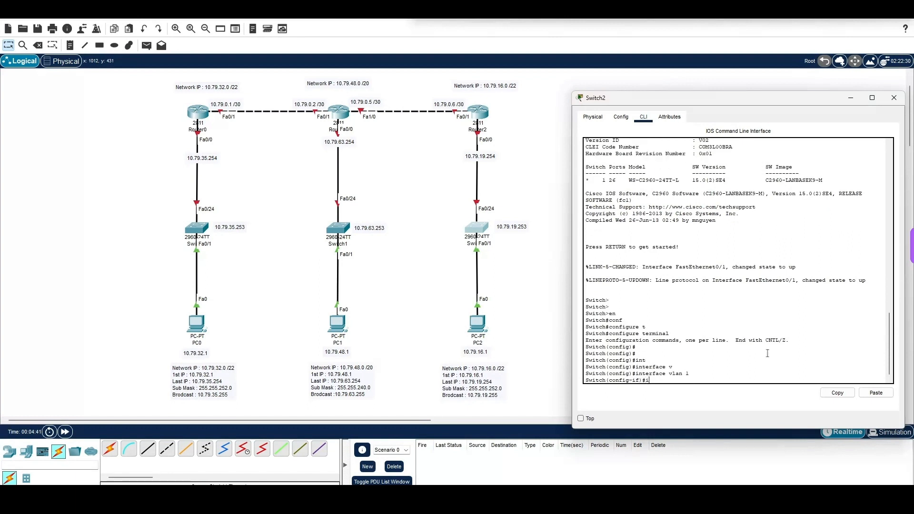
{"action": "type", "text": "p add"}
{"action": "key", "text": "Tab"}
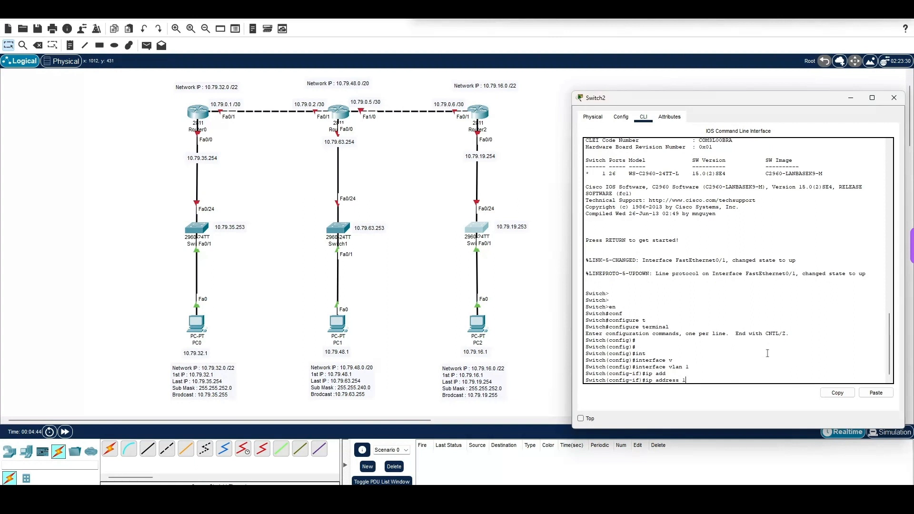
{"action": "type", "text": "10.79.19.253 255.255.255"}
{"action": "key", "text": "BackSpace"}
{"action": "type", "text": "2.0"}
{"action": "key", "text": "Return"}
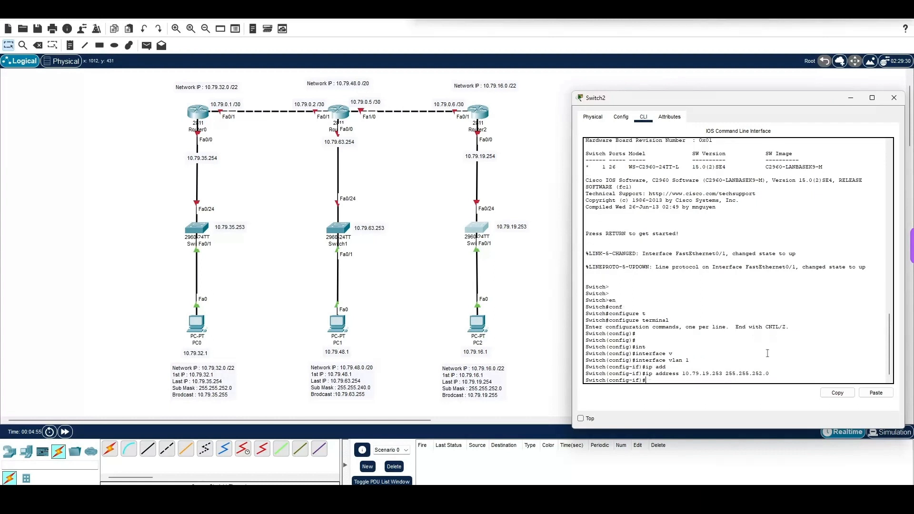
Step: Enable Switch2's VLAN 1 interface with no shutdown
{"action": "type", "text": "no sh"}
{"action": "key", "text": "Tab"}
{"action": "key", "text": "Return"}
{"action": "key", "text": "Return"}
{"action": "key", "text": "Return"}
{"action": "key", "text": "Return"}
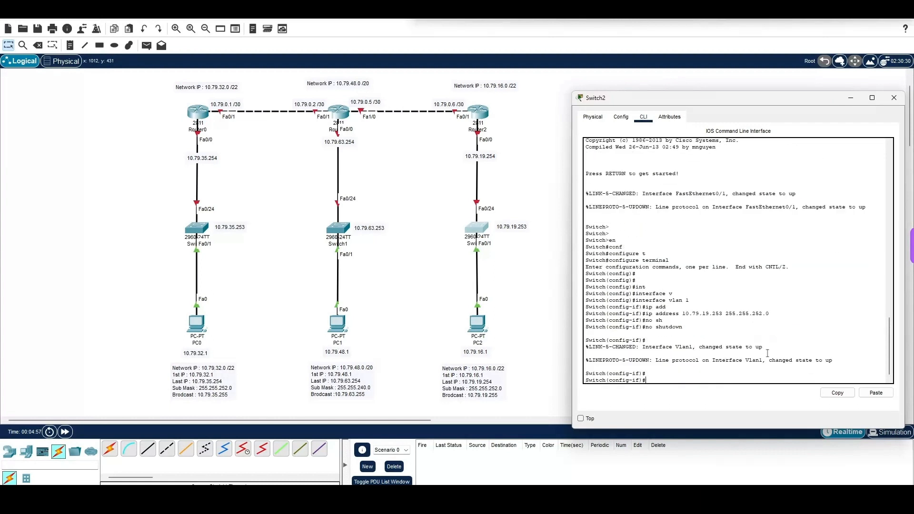
Step: Return Switch2 to global configuration mode, set its default gateway to 10.79.19.254, and close its configuration
{"action": "type", "text": "ex"}
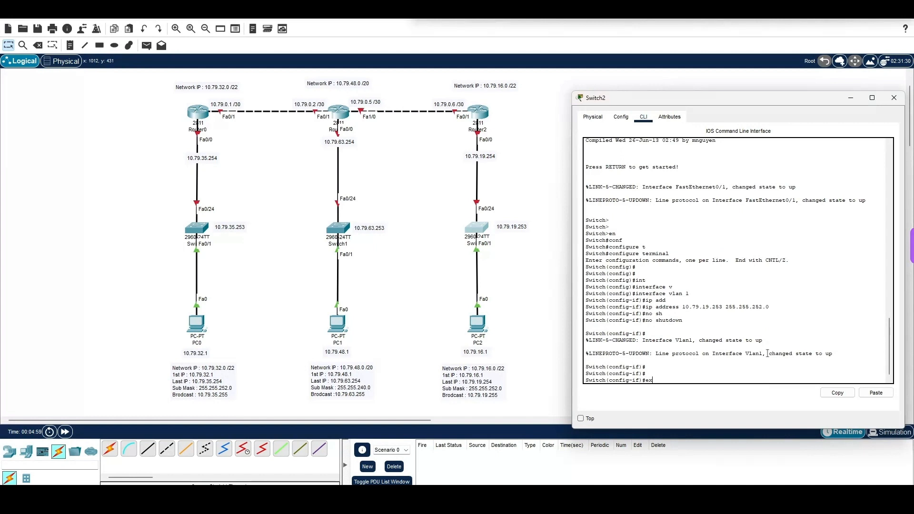
{"action": "key", "text": "Return"}
{"action": "key", "text": "Return"}
{"action": "type", "text": "itch(config)#ip d"}
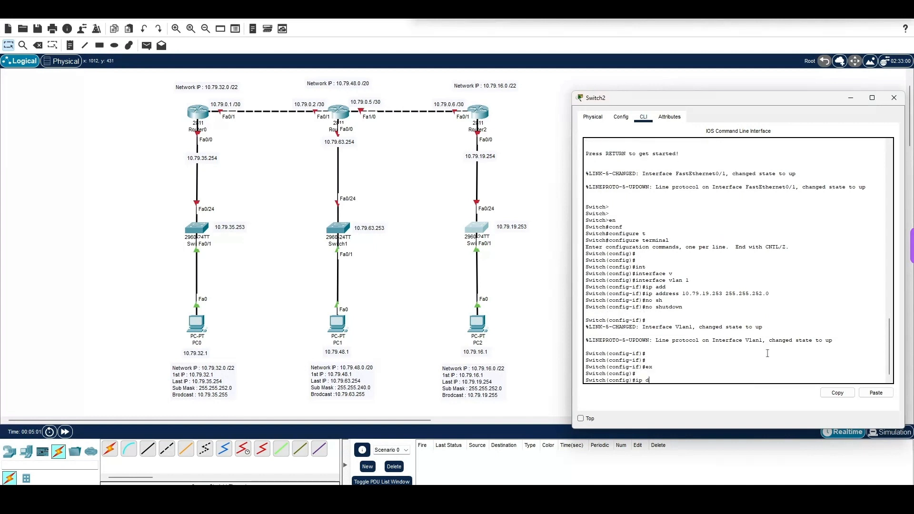
{"action": "type", "text": "e"}
{"action": "key", "text": "Tab"}
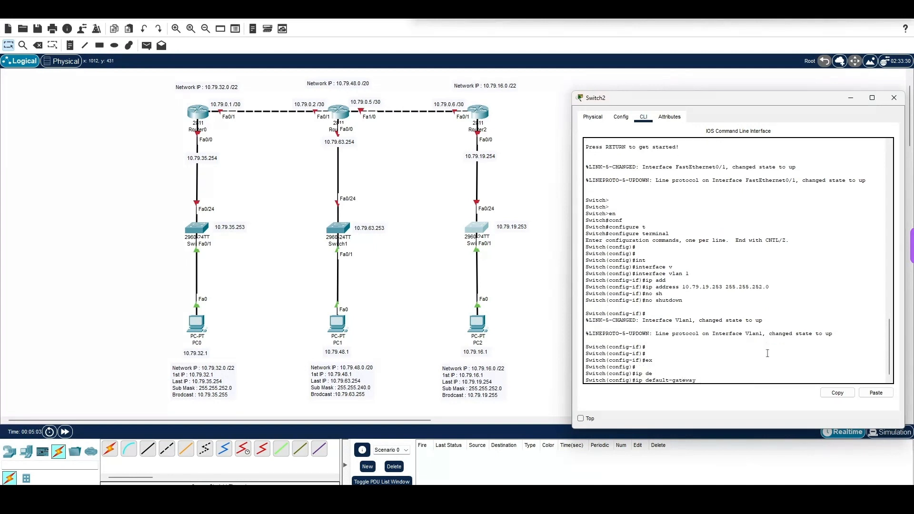
{"action": "type", "text": "10.79.19.254"}
{"action": "key", "text": "Return"}
{"action": "type", "text": "ex"}
{"action": "key", "text": "Return"}
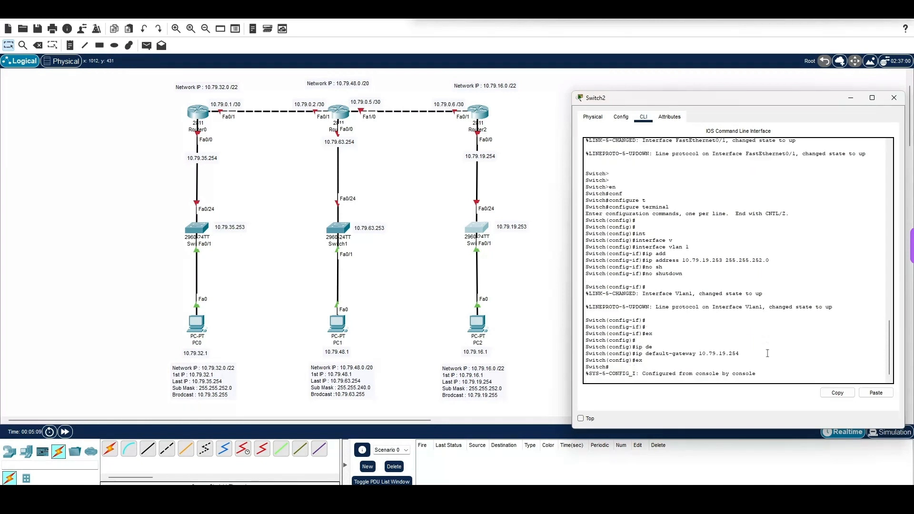
{"action": "left_click", "coordinate": [894, 98]}
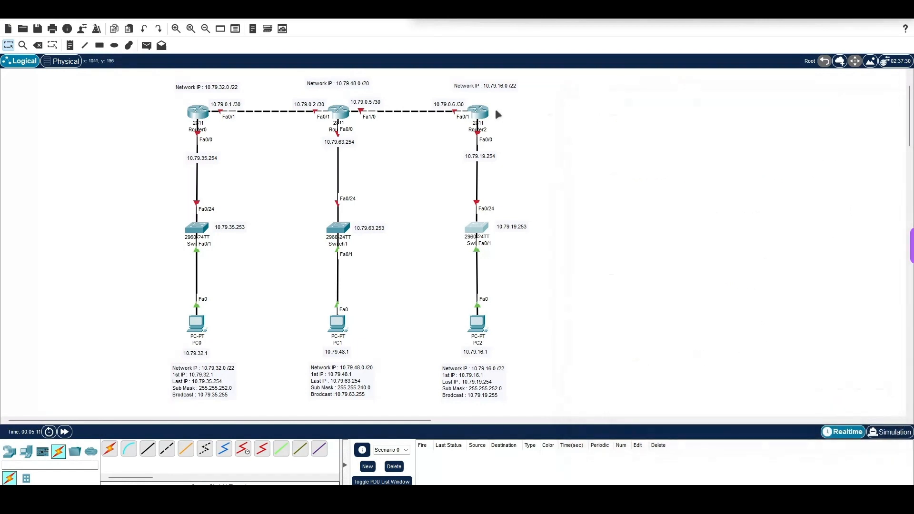
Step: Open Router2's command line and enter privileged EXEC mode
{"action": "left_click", "coordinate": [484, 110]}
{"action": "left_click_drag", "start_coordinate": [575, 109], "coordinate": [784, 81]}
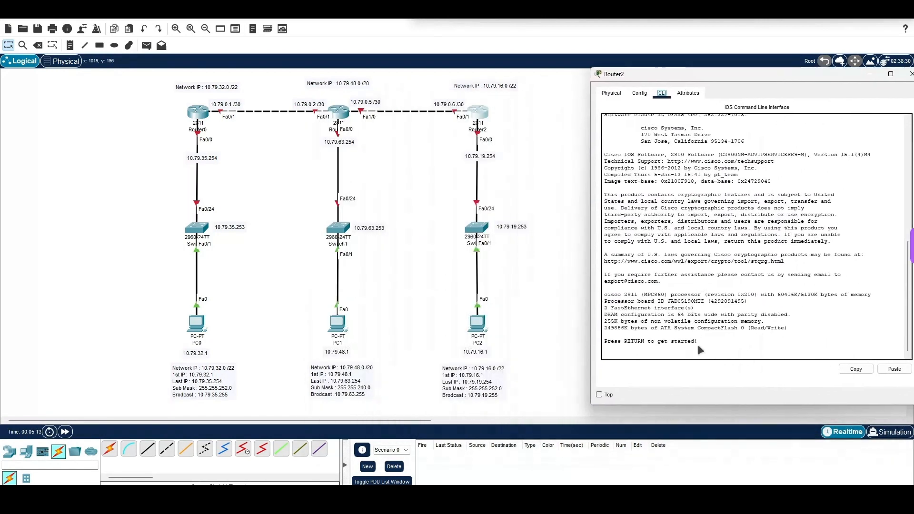
{"action": "key", "text": "Return"}
{"action": "key", "text": "Return"}
{"action": "type", "text": "en"}
{"action": "key", "text": "Return"}
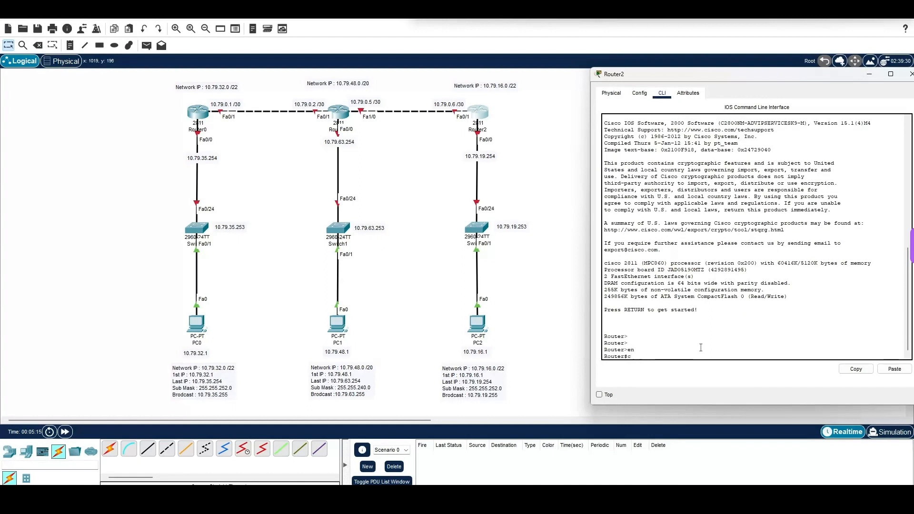
Step: Enter global configuration mode on Router2 with configure terminal
{"action": "type", "text": "conf"}
{"action": "key", "text": "Tab"}
{"action": "type", "text": "ty"}
{"action": "key", "text": "BackSpace"}
{"action": "key", "text": "Tab"}
{"action": "key", "text": "Return"}
{"action": "key", "text": "Return"}
{"action": "key", "text": "Return"}
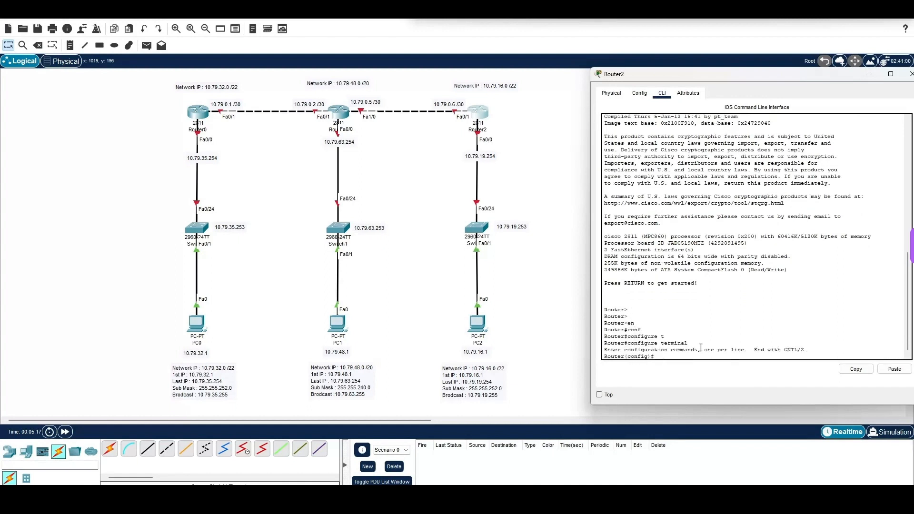
Step: Enter interface configuration for FastEthernet 0/0 on Router2
{"action": "type", "text": "int"}
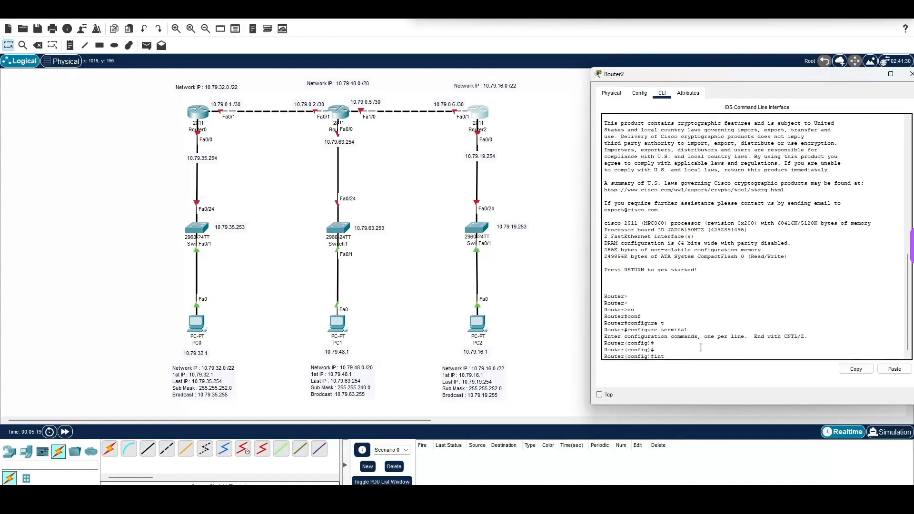
{"action": "key", "text": "Tab"}
{"action": "type", "text": "f"}
{"action": "key", "text": "Tab"}
{"action": "type", "text": "0"}
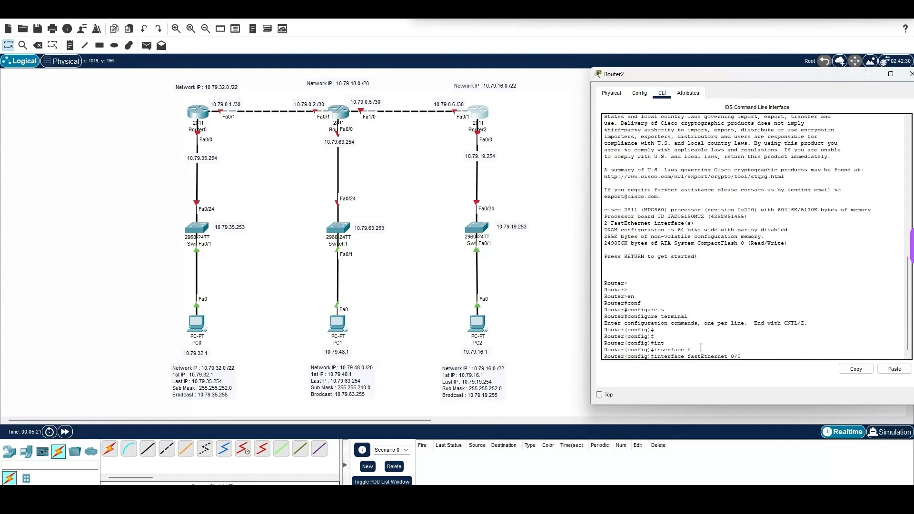
{"action": "type", "text": "/0"}
{"action": "key", "text": "Return"}
Step: Assign Router2's FastEthernet 0/0 the IP address 10.79.19.254 with mask 255.255.252.0
{"action": "type", "text": "ip add"}
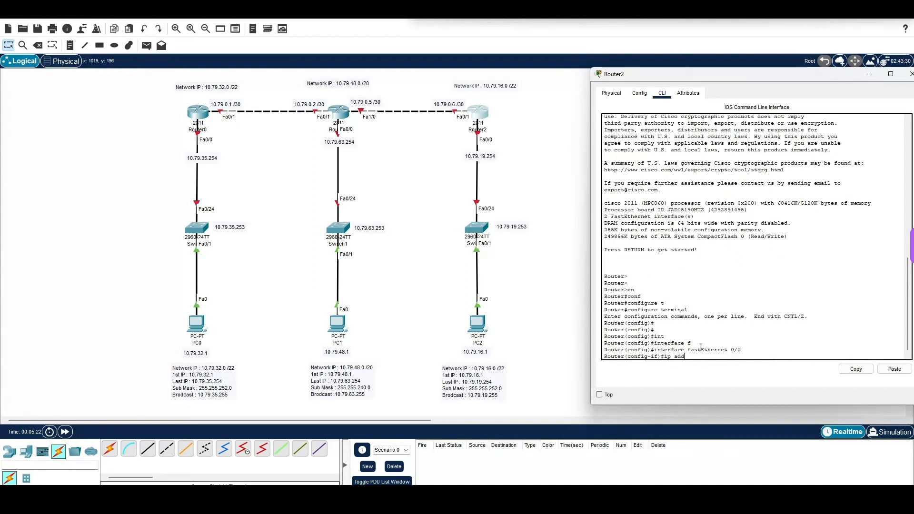
{"action": "key", "text": "Tab"}
{"action": "type", "text": "10.79."}
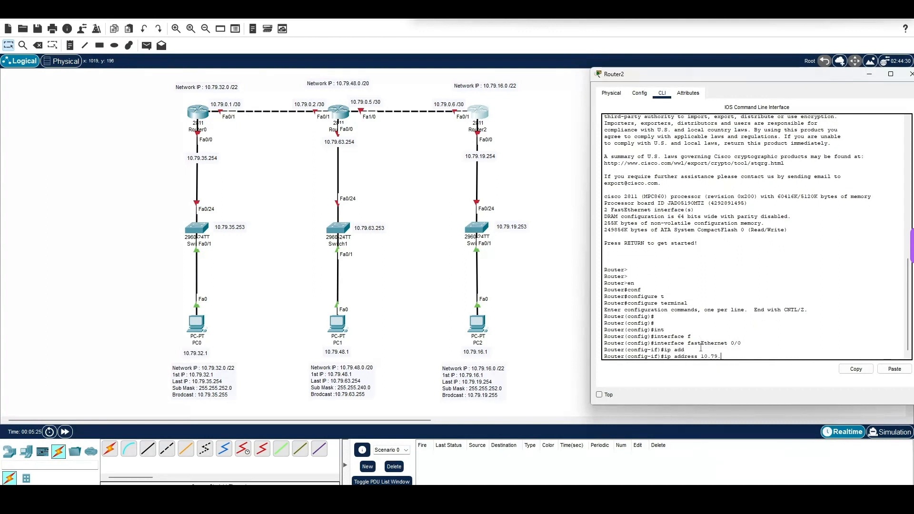
{"action": "type", "text": "19.254 255.255.252.0"}
{"action": "key", "text": "Return"}
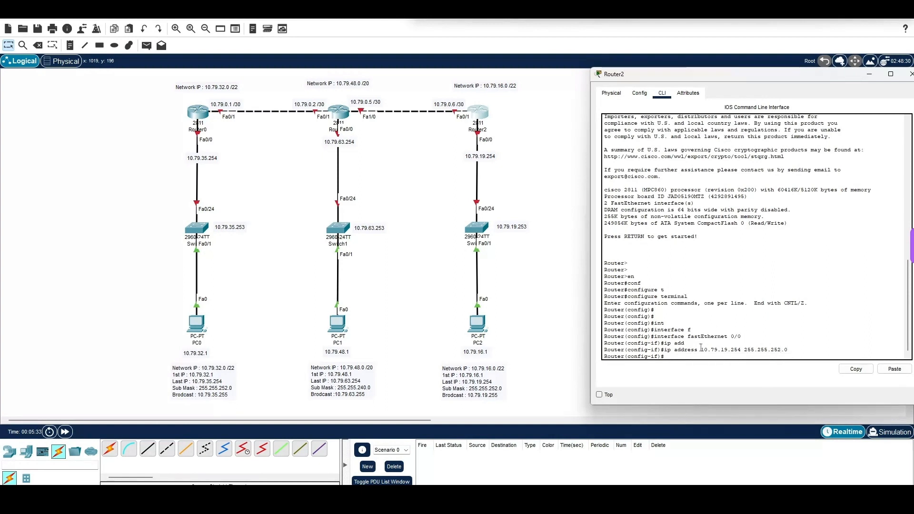
Step: Enable Router2's FastEthernet 0/0 with no shutdown, exit interface configuration and close the router's window
{"action": "type", "text": "o sh"}
{"action": "key", "text": "Tab"}
{"action": "key", "text": "Return"}
{"action": "key", "text": "Return"}
{"action": "key", "text": "Return"}
{"action": "key", "text": "Return"}
{"action": "key", "text": "Return"}
{"action": "key", "text": "Return"}
{"action": "key", "text": "Return"}
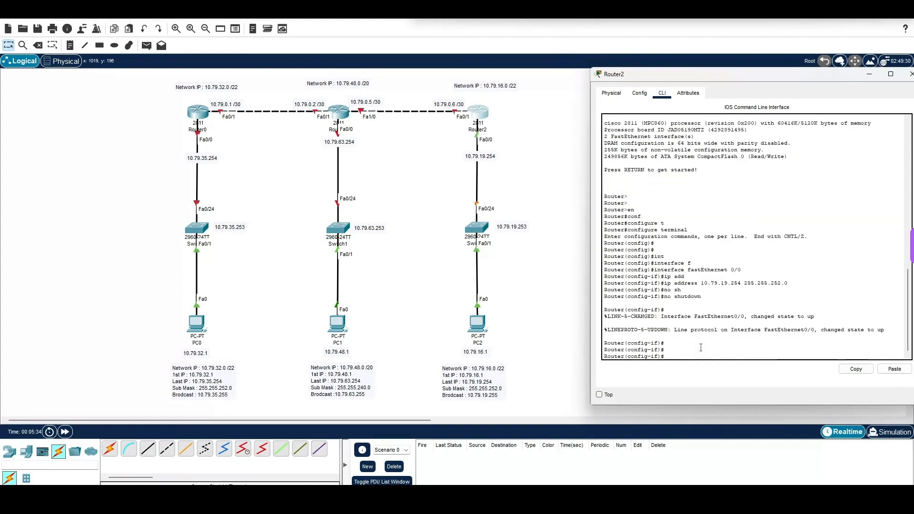
{"action": "type", "text": "ex"}
{"action": "key", "text": "Return"}
{"action": "key", "text": "Return"}
{"action": "key", "text": "Return"}
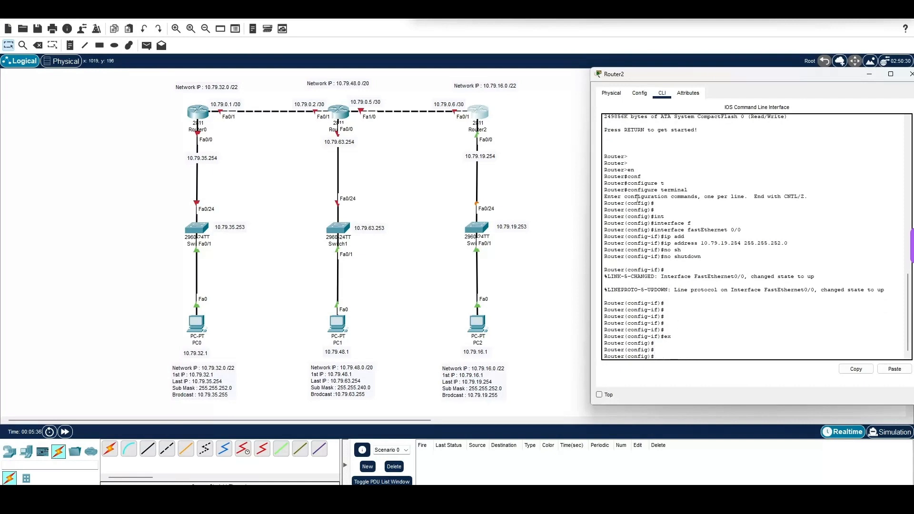
{"action": "left_click_drag", "start_coordinate": [714, 74], "coordinate": [163, 89]}
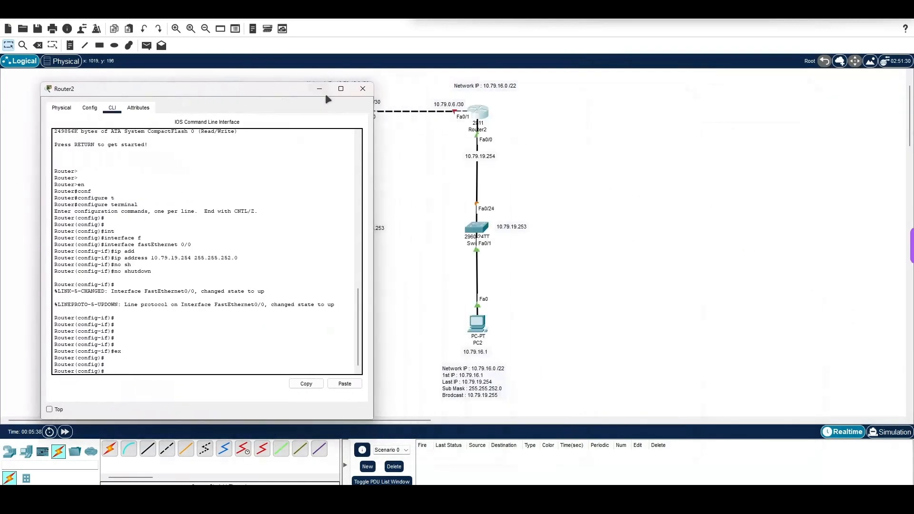
{"action": "left_click", "coordinate": [360, 86]}
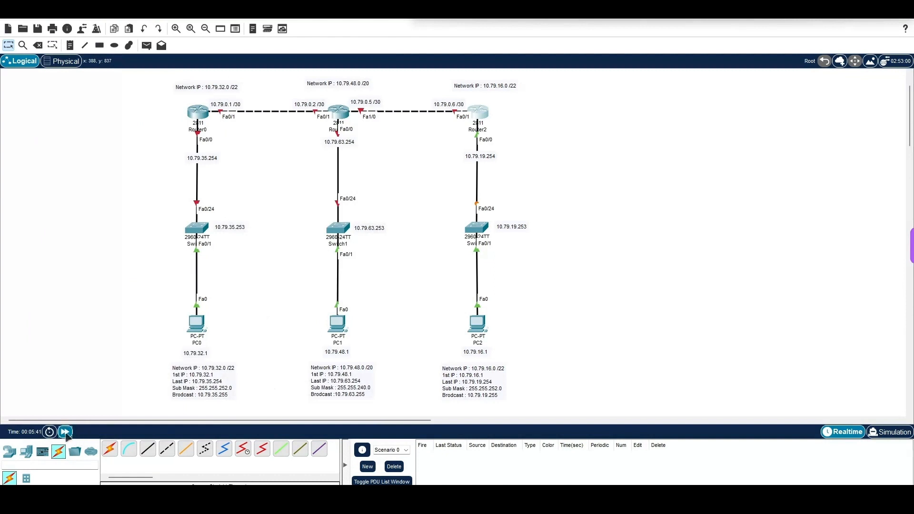
Step: Fast-forward the simulation time and send a simple PDU from PC2 to Router2 to test connectivity
{"action": "left_click", "coordinate": [64, 432]}
{"action": "left_click", "coordinate": [146, 45]}
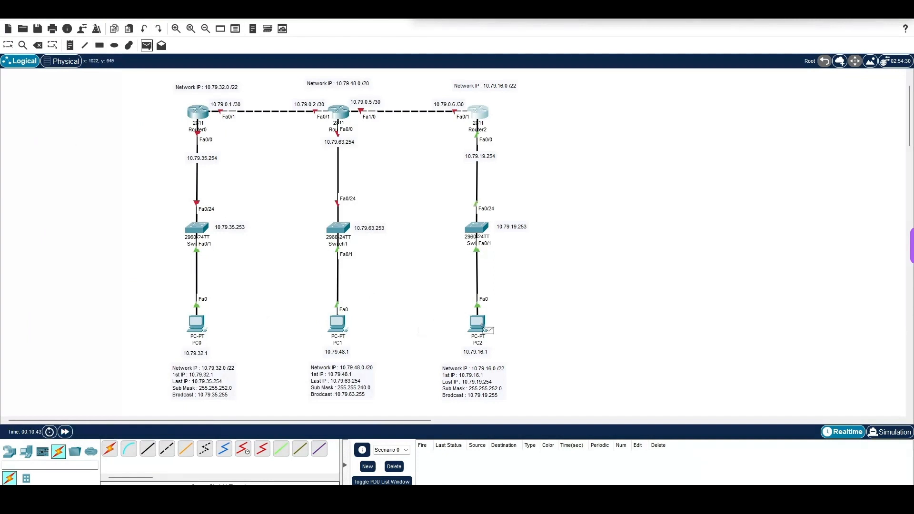
{"action": "left_click", "coordinate": [483, 328]}
{"action": "left_click", "coordinate": [481, 114]}
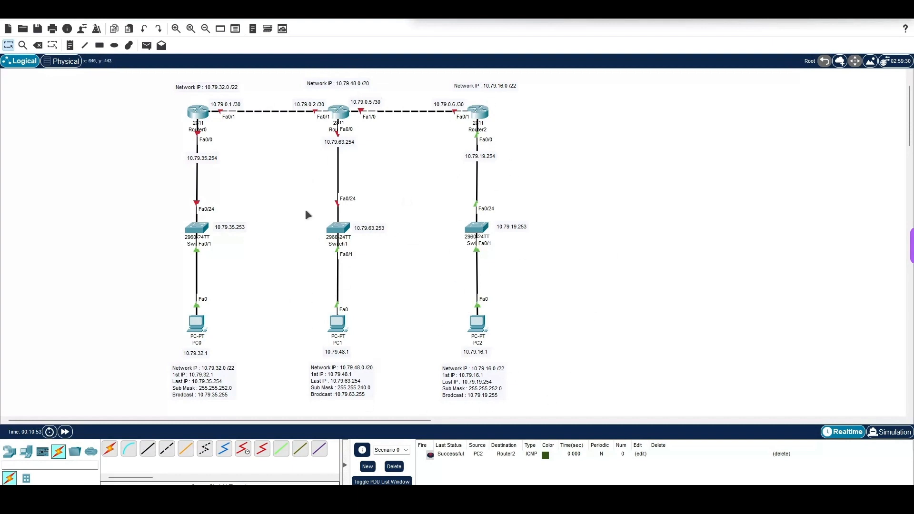
Step: Open PC1's IP configuration and set its static IPv4 address to 10.79.48.1
{"action": "left_click", "coordinate": [335, 335]}
{"action": "left_click_drag", "start_coordinate": [469, 106], "coordinate": [729, 75]}
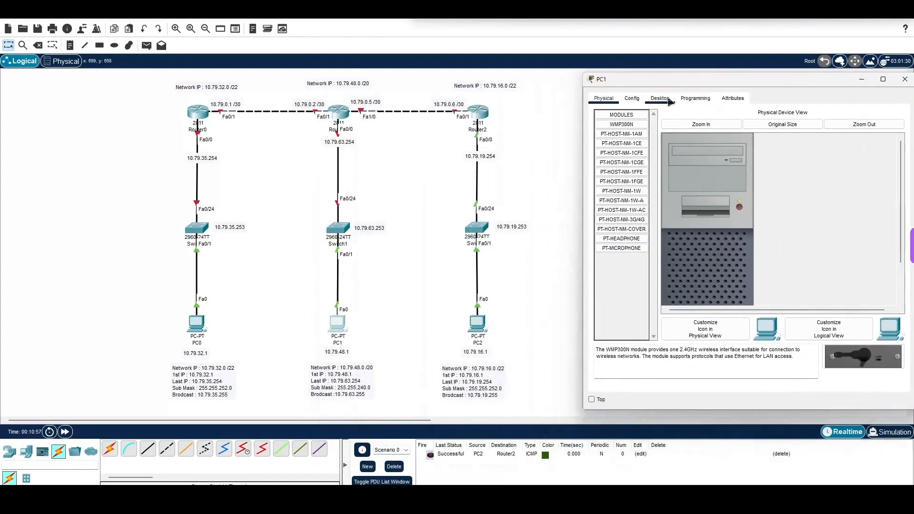
{"action": "left_click", "coordinate": [669, 100]}
{"action": "left_click", "coordinate": [623, 138]}
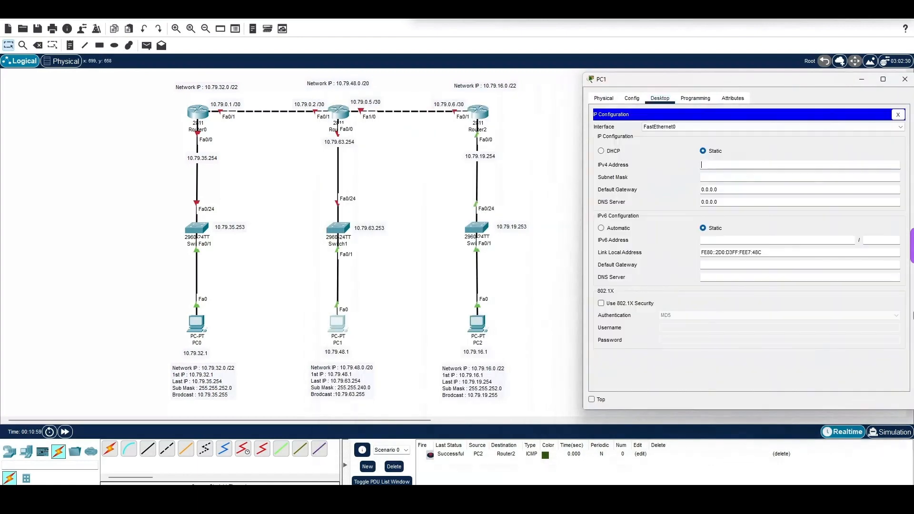
{"action": "type", "text": "10.79"}
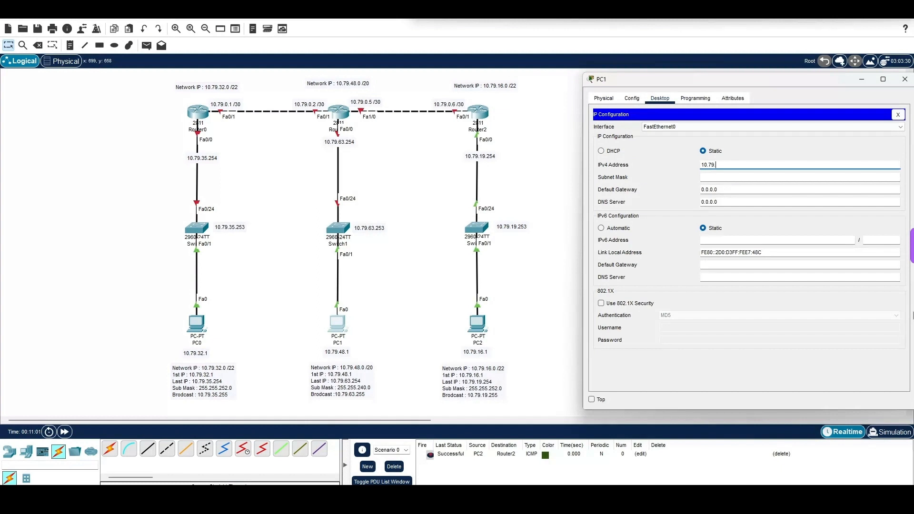
{"action": "type", "text": ".48.1"}
{"action": "key", "text": "Tab"}
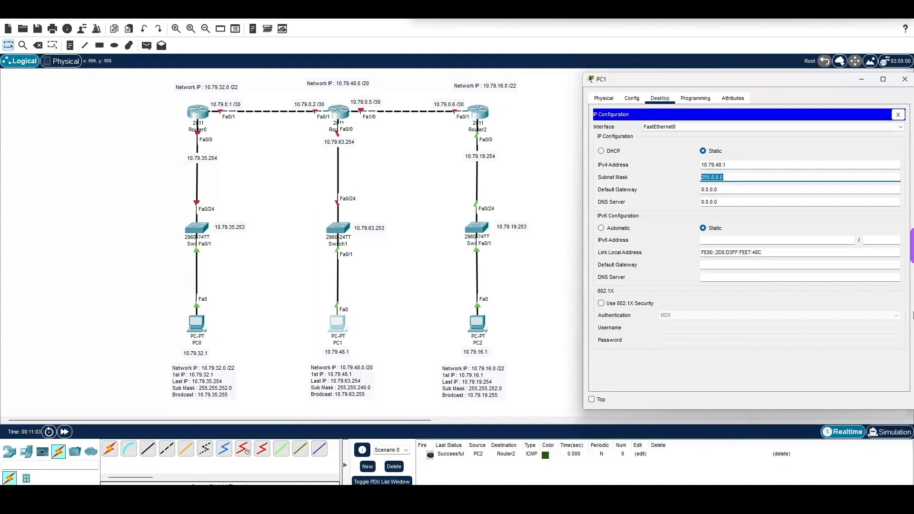
Step: Set PC1's subnet mask to 255.255.240.0 and default gateway to 10.79.63.254, and close its configuration
{"action": "type", "text": "255.255.240.0"}
{"action": "key", "text": "Tab"}
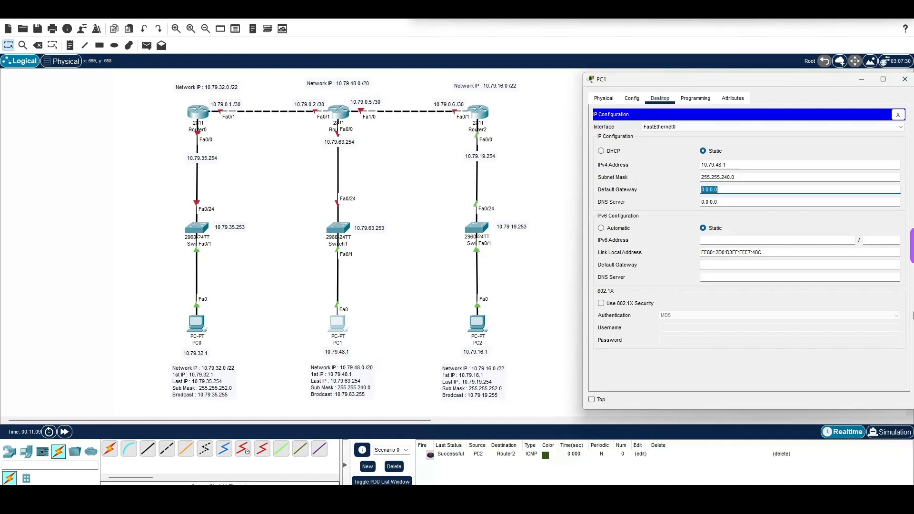
{"action": "type", "text": "10.79.63.254"}
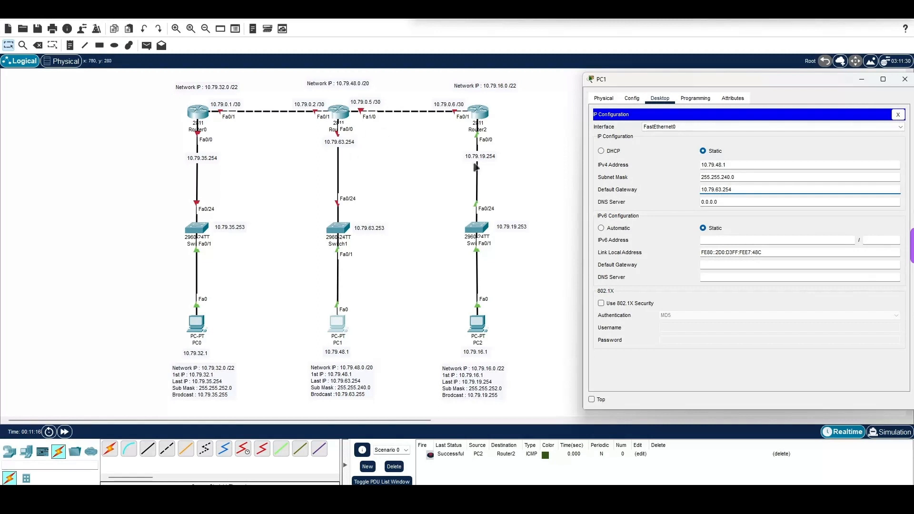
{"action": "left_click", "coordinate": [905, 80]}
Step: Open Switch1's command line and enter privileged EXEC mode
{"action": "left_click", "coordinate": [339, 229]}
{"action": "left_click_drag", "start_coordinate": [476, 108], "coordinate": [664, 90]}
{"action": "left_click", "coordinate": [606, 109]}
{"action": "key", "text": "Return"}
{"action": "key", "text": "Return"}
{"action": "key", "text": "Return"}
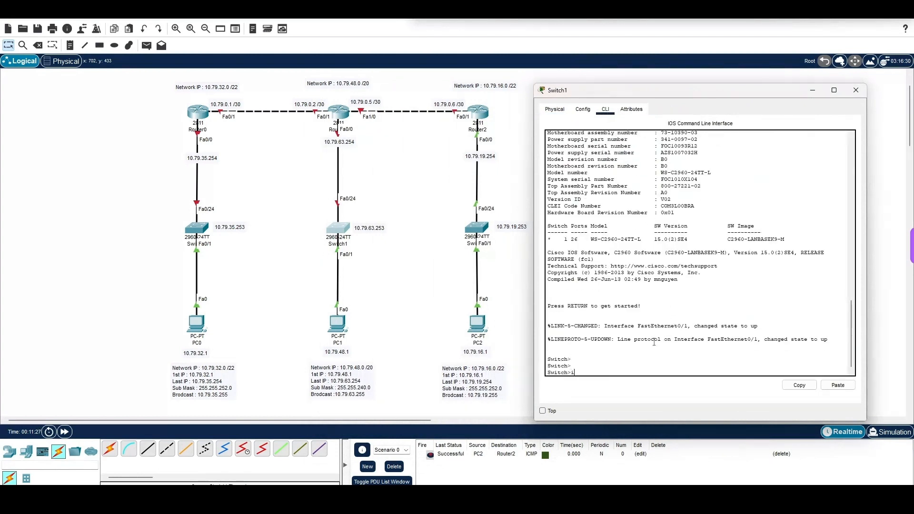
{"action": "type", "text": "en"}
{"action": "key", "text": "Return"}
Step: Enter global configuration mode on Switch1 with configure terminal
{"action": "type", "text": "ch#c"}
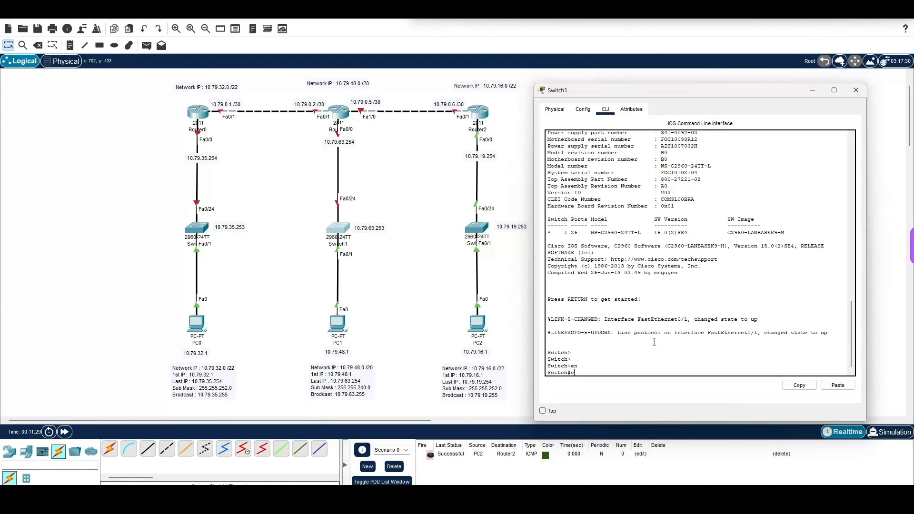
{"action": "type", "text": "onf"}
{"action": "key", "text": "Tab"}
{"action": "type", "text": "t"}
{"action": "key", "text": "Tab"}
{"action": "key", "text": "Return"}
{"action": "key", "text": "Return"}
{"action": "key", "text": "Return"}
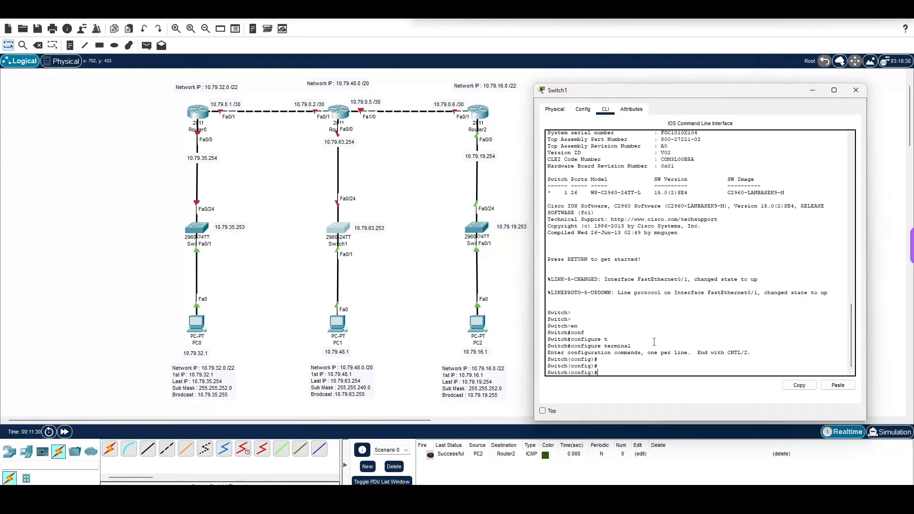
Step: Enter interface configuration for VLAN 1 on Switch1
{"action": "type", "text": "int"}
{"action": "key", "text": "Tab"}
{"action": "type", "text": "v"}
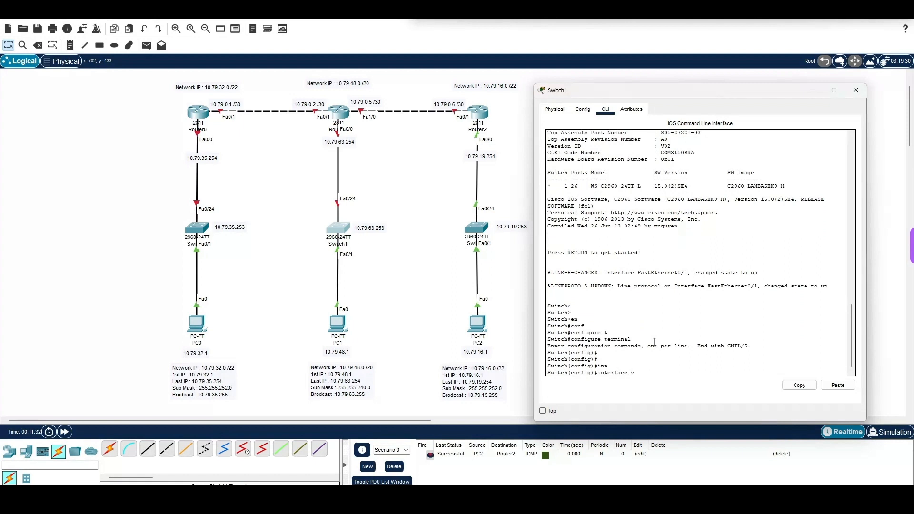
{"action": "key", "text": "Tab"}
{"action": "type", "text": "1"}
{"action": "key", "text": "Return"}
Step: Assign Switch1's VLAN 1 interface the IP address 10.79.63.253 with mask 255.255.240.0
{"action": "type", "text": "ip ad"}
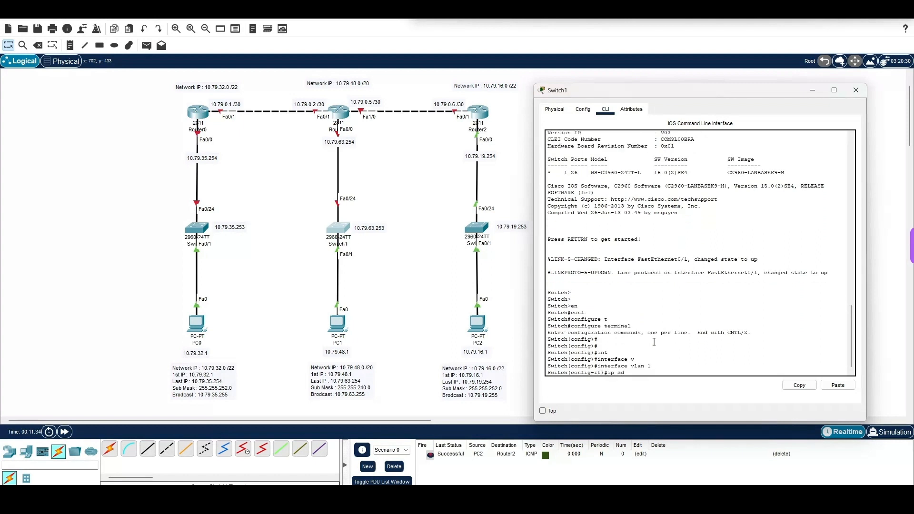
{"action": "type", "text": "d"}
{"action": "key", "text": "Tab"}
{"action": "type", "text": "10.79."}
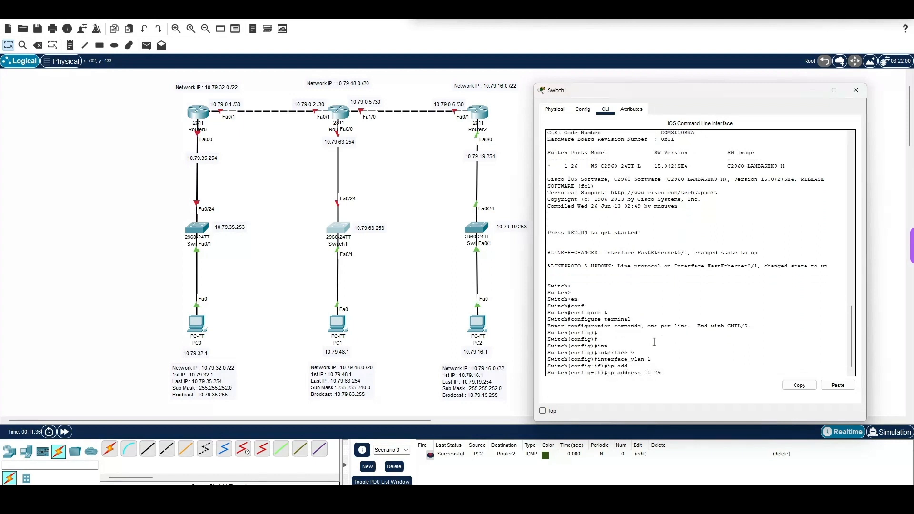
{"action": "type", "text": "63.253 255.255.240.0"}
{"action": "key", "text": "Return"}
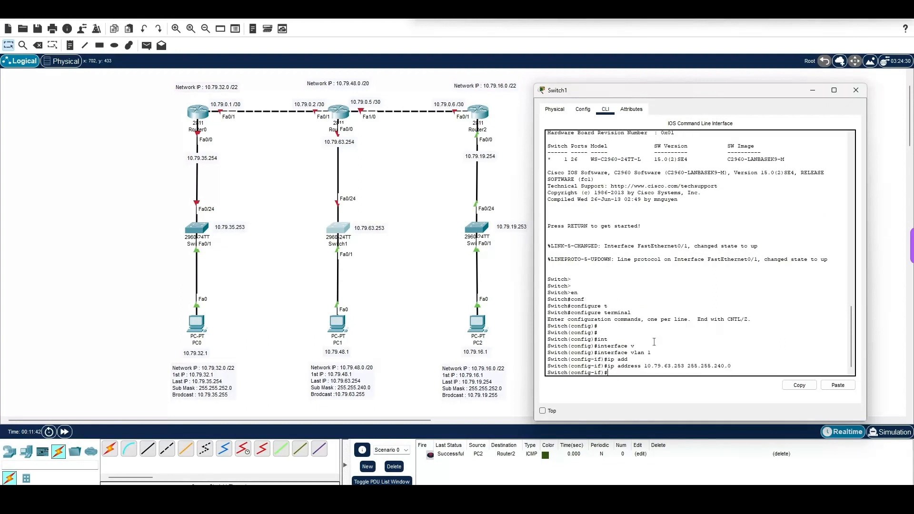
Step: Enable Switch1's VLAN 1 interface with no shutdown and return to global configuration mode
{"action": "type", "text": "no sh"}
{"action": "key", "text": "Tab"}
{"action": "key", "text": "Return"}
{"action": "type", "text": "ex"}
{"action": "key", "text": "Return"}
{"action": "key", "text": "Return"}
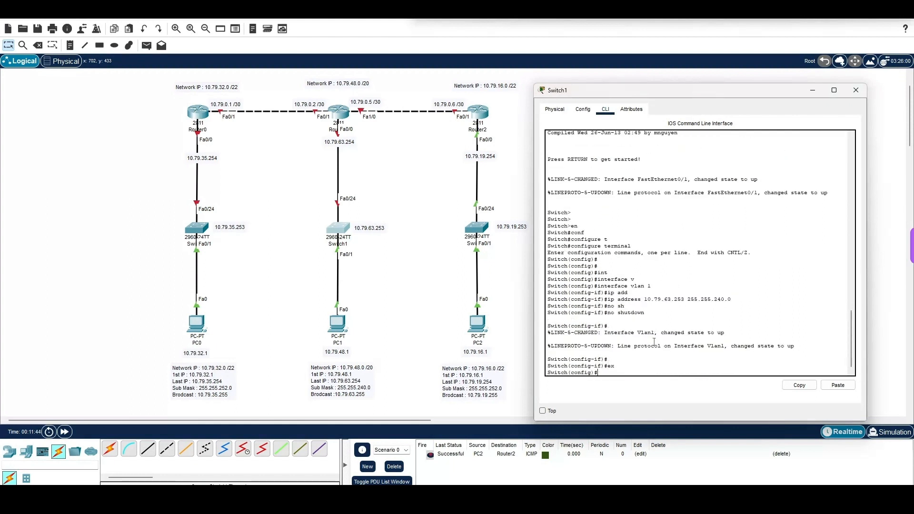
Step: Set Switch1's default gateway to 10.79.63.254
{"action": "type", "text": "ip de"}
{"action": "key", "text": "Tab"}
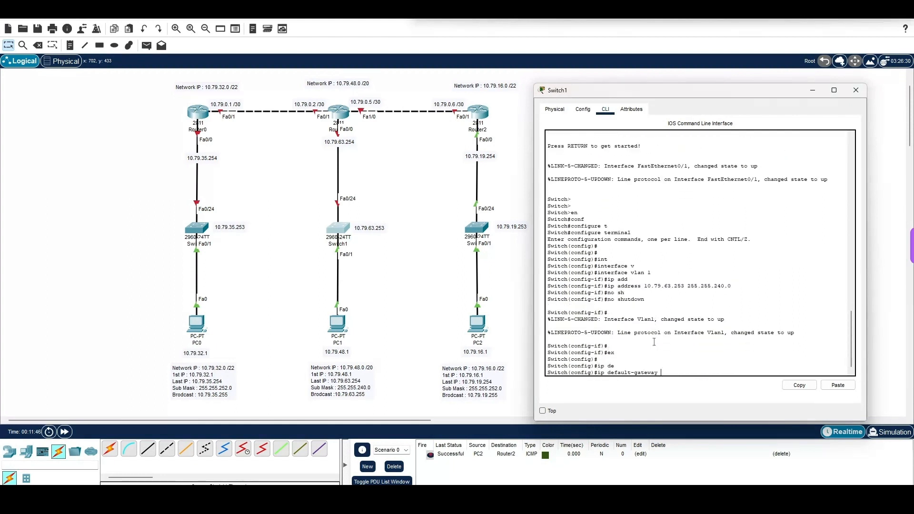
{"action": "type", "text": "10.79.63.254"}
{"action": "key", "text": "Return"}
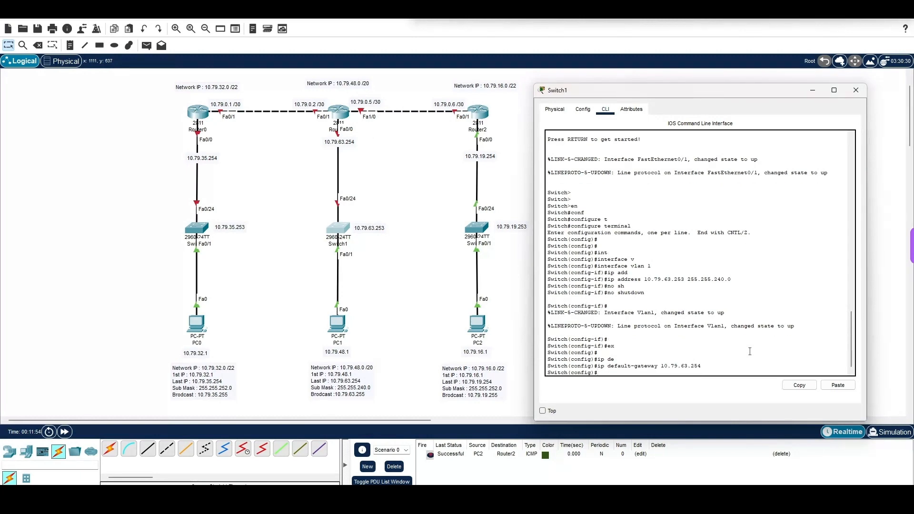
Step: Open the command line of Router1 and enter privileged EXEC mode
{"action": "left_click", "coordinate": [859, 94]}
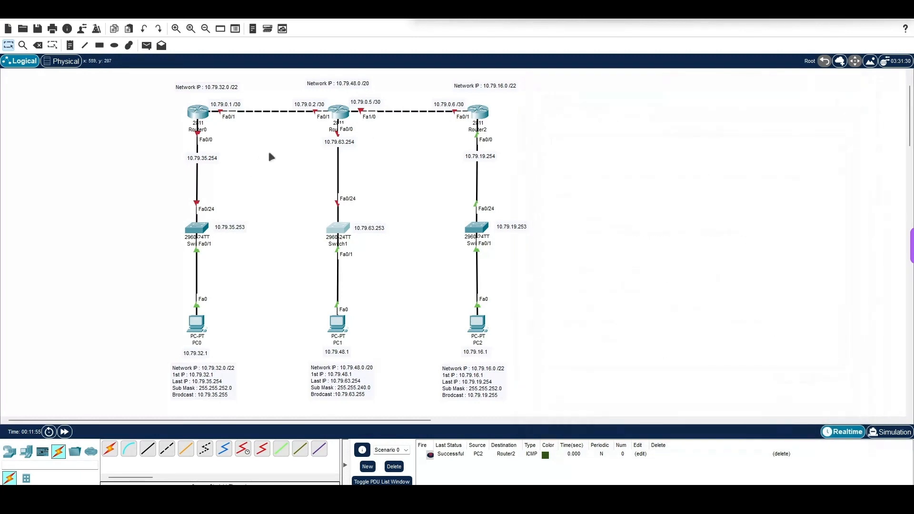
{"action": "left_click", "coordinate": [338, 112]}
{"action": "left_click_drag", "start_coordinate": [397, 110], "coordinate": [579, 100]}
{"action": "left_click", "coordinate": [556, 113]}
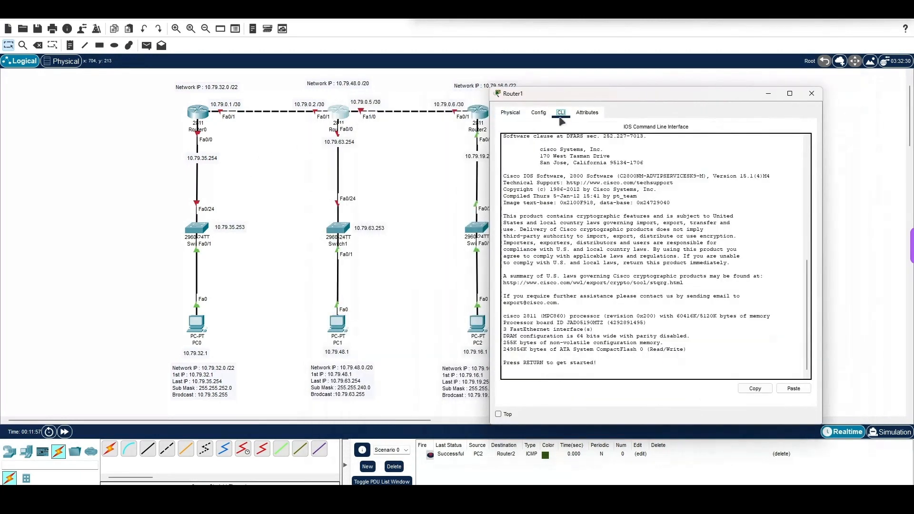
{"action": "key", "text": "Return"}
{"action": "key", "text": "Return"}
{"action": "type", "text": "en"}
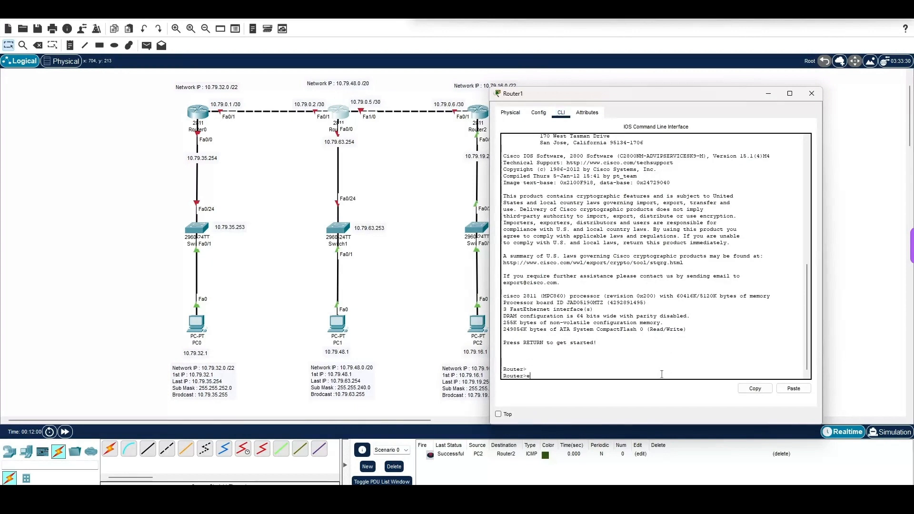
{"action": "key", "text": "Return"}
Step: Enter global configuration mode on Router1 with configure terminal
{"action": "type", "text": "con"}
{"action": "key", "text": "Tab"}
{"action": "type", "text": "t"}
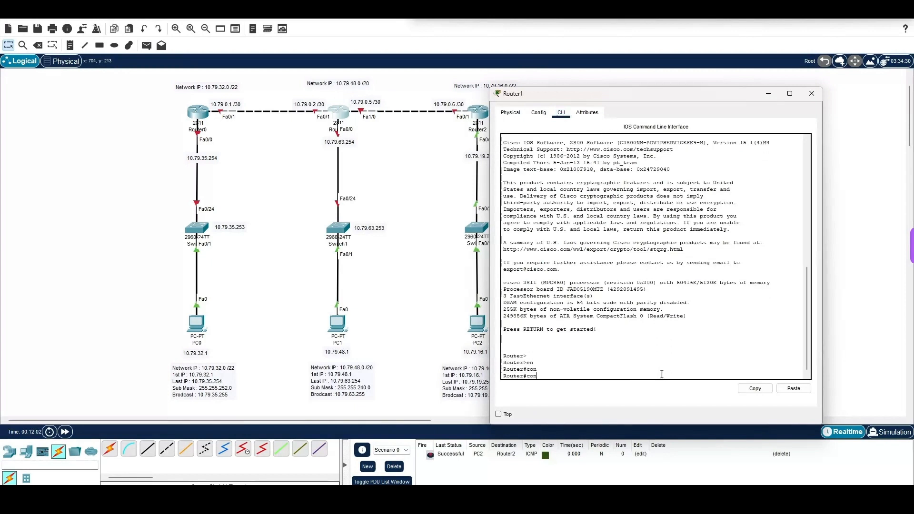
{"action": "type", "text": "f"}
{"action": "key", "text": "Tab"}
{"action": "type", "text": "t"}
{"action": "key", "text": "Tab"}
{"action": "key", "text": "Return"}
{"action": "key", "text": "Return"}
{"action": "key", "text": "Return"}
{"action": "type", "text": "ig)#i"}
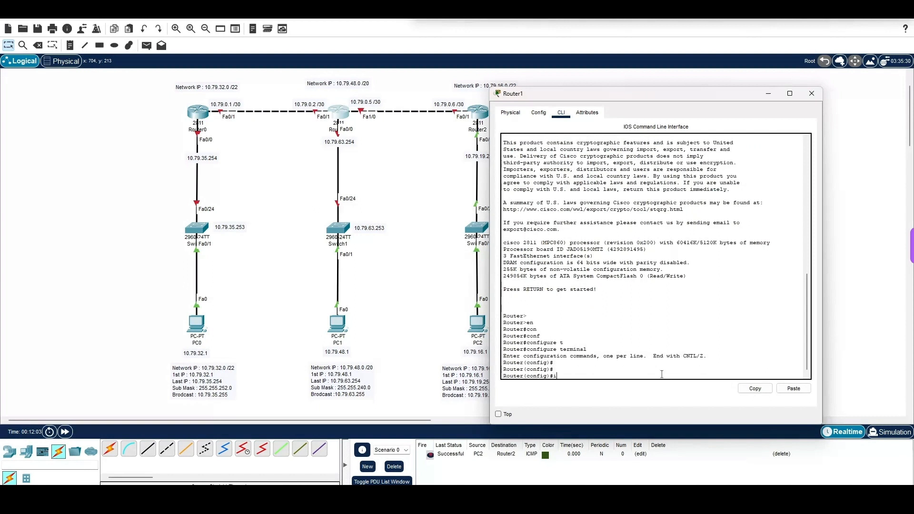
{"action": "type", "text": "nt"}
Step: Enter interface configuration for FastEthernet 0/0 on Router1
{"action": "key", "text": "Tab"}
{"action": "type", "text": "f"}
{"action": "key", "text": "Tab"}
{"action": "type", "text": "0/0"}
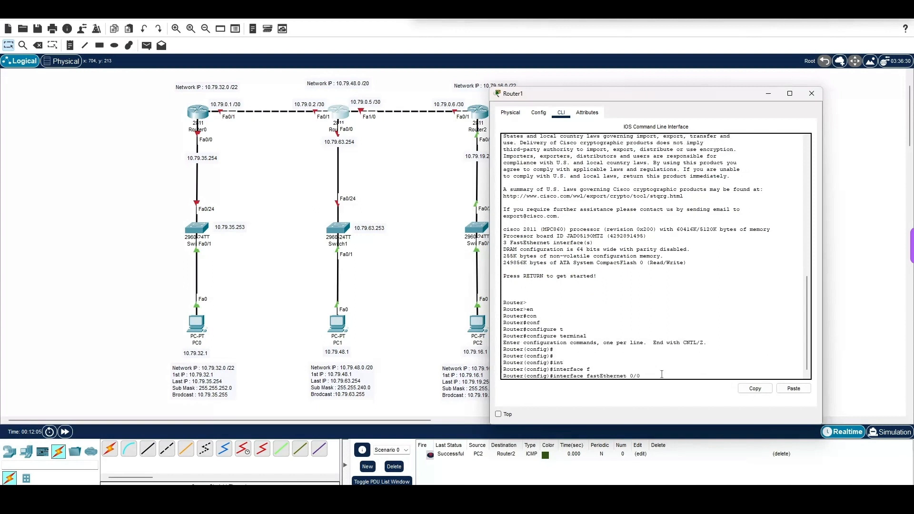
{"action": "key", "text": "Return"}
Step: Assign Router1's FastEthernet 0/0 interface the IP address 10.79.63.254 with mask 255.255.240.0
{"action": "type", "text": "ip add"}
{"action": "key", "text": "Tab"}
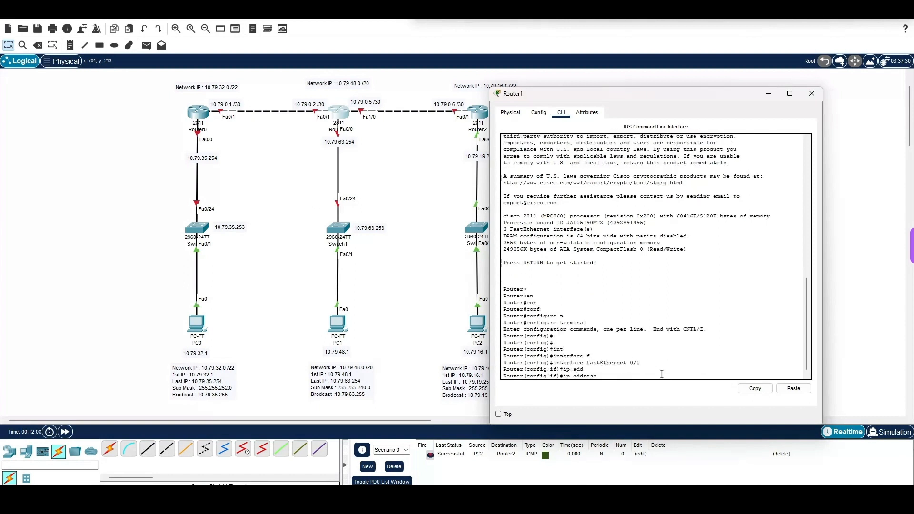
{"action": "type", "text": "10.79.63.254 255.255.240.0"}
{"action": "key", "text": "Return"}
Step: Enable Router1's FastEthernet 0/0 with no shutdown, return to global configuration mode and close the router's window
{"action": "type", "text": "no sh"}
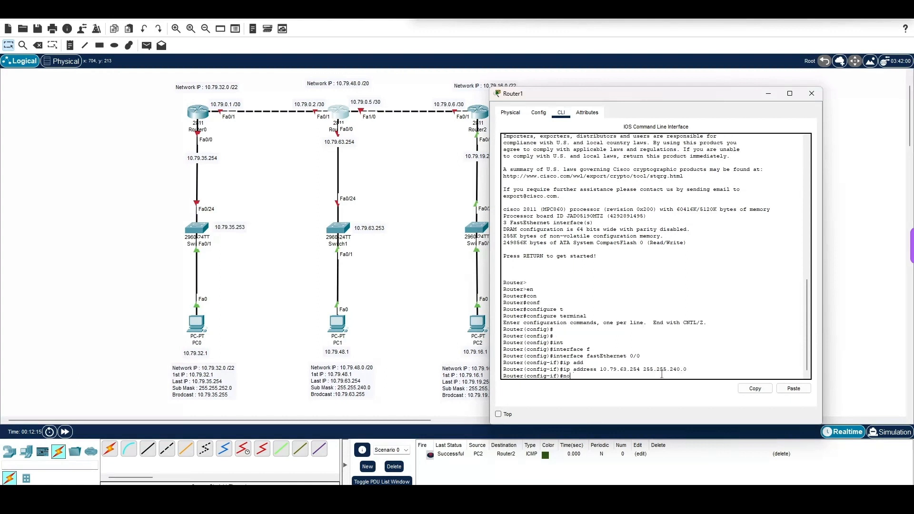
{"action": "key", "text": "Tab"}
{"action": "key", "text": "Return"}
{"action": "key", "text": "Return"}
{"action": "key", "text": "Return"}
{"action": "key", "text": "Return"}
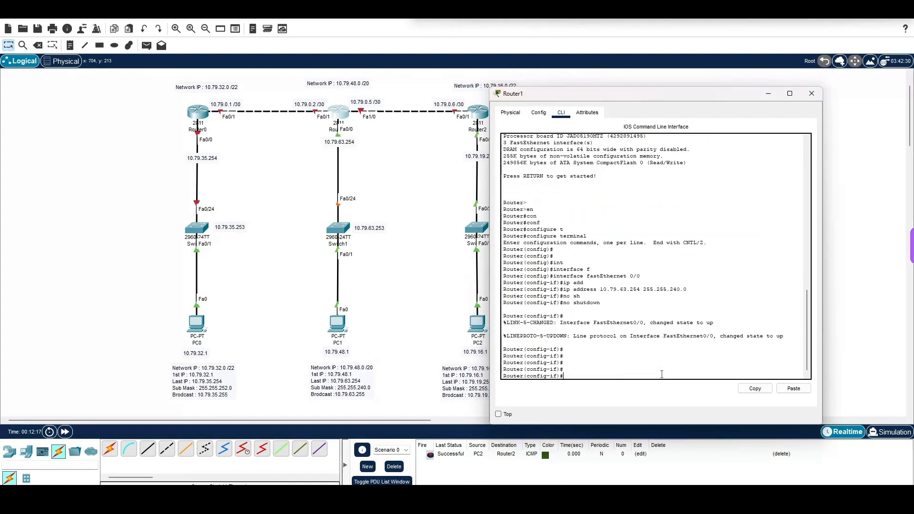
{"action": "type", "text": "ex"}
{"action": "key", "text": "Return"}
{"action": "key", "text": "Return"}
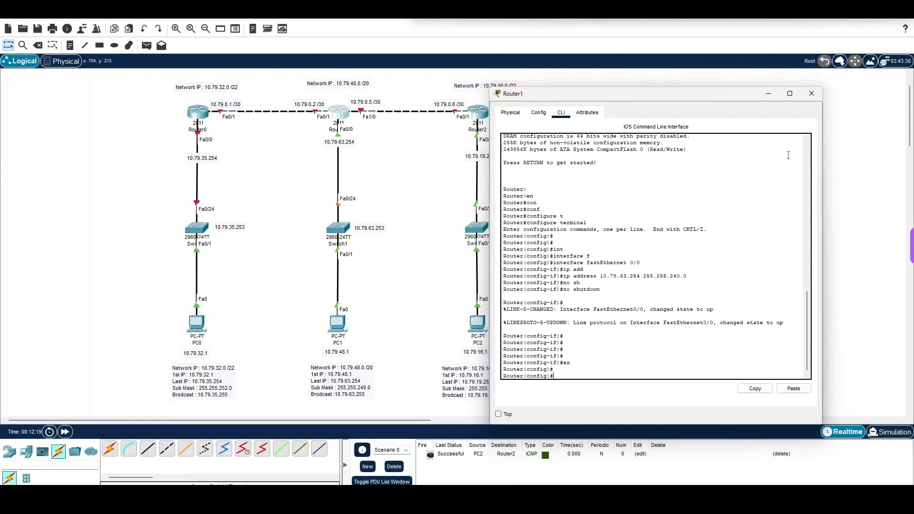
{"action": "left_click", "coordinate": [812, 93]}
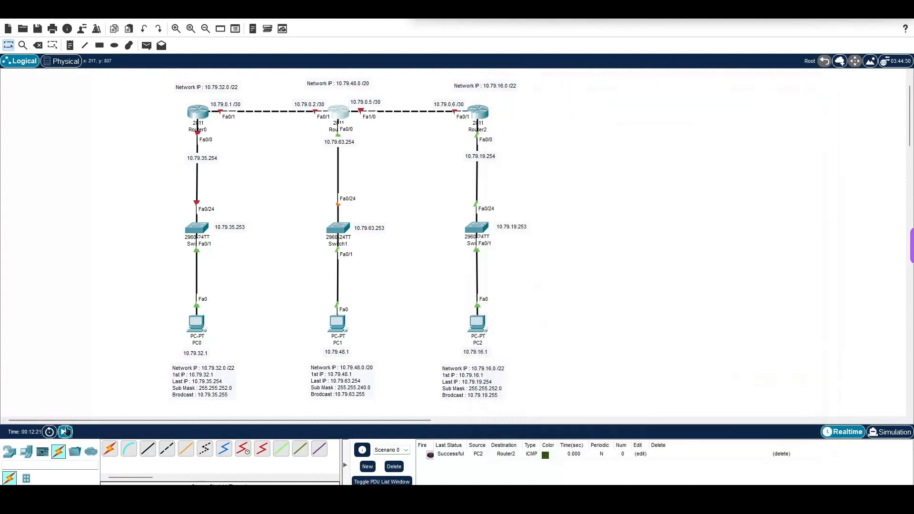
Step: Fast-forward the simulation time and send a simple PDU from PC1 to Router1 to test connectivity
{"action": "left_click", "coordinate": [66, 431]}
{"action": "left_click", "coordinate": [147, 45]}
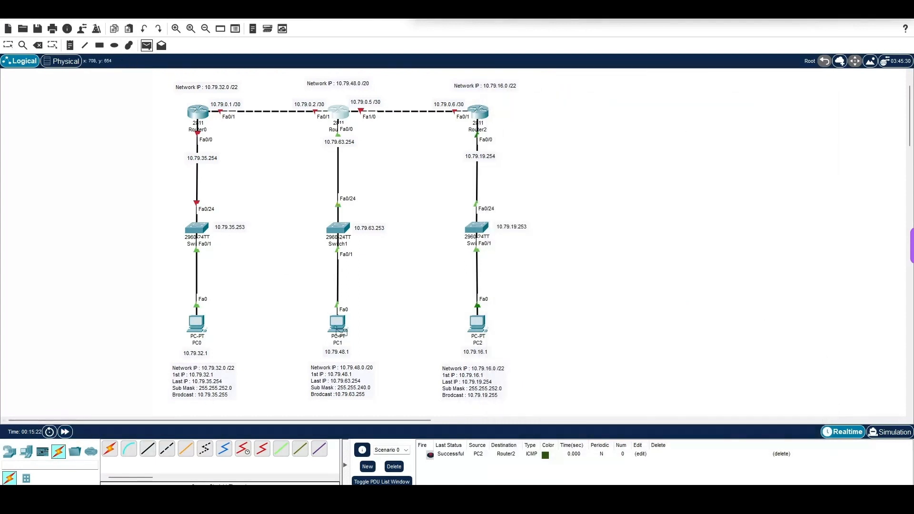
{"action": "left_click", "coordinate": [339, 326]}
{"action": "left_click", "coordinate": [339, 113]}
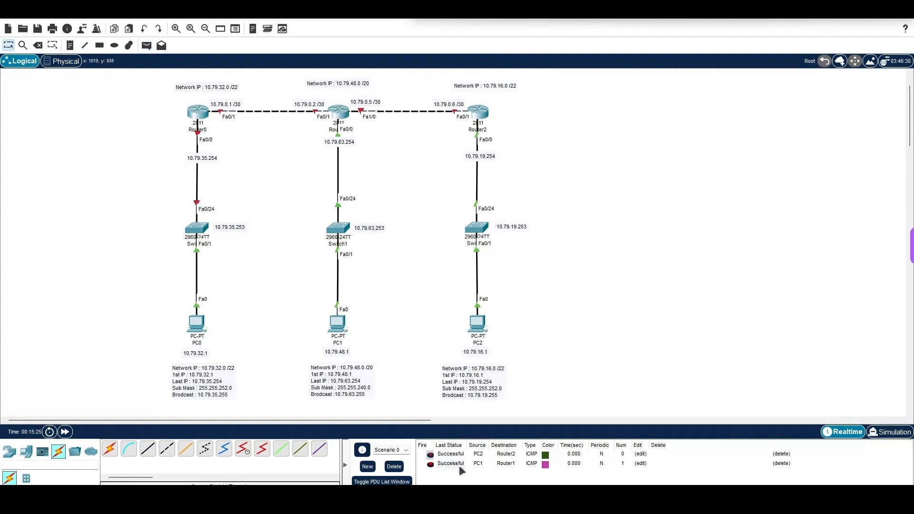
Step: Set PC0's static IPv4 address to 10.79.32.1 with subnet mask 255.255.252.0
{"action": "left_click", "coordinate": [202, 327]}
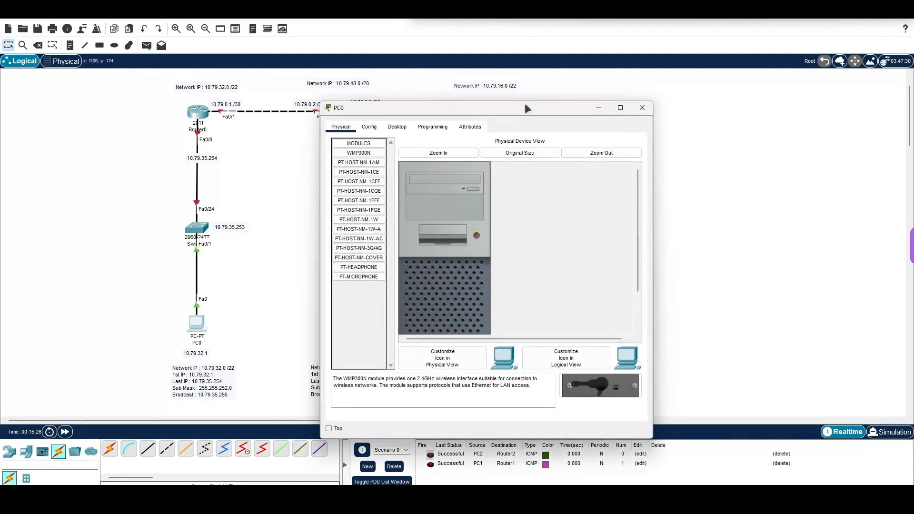
{"action": "left_click_drag", "start_coordinate": [528, 108], "coordinate": [684, 60]}
{"action": "left_click", "coordinate": [554, 78]}
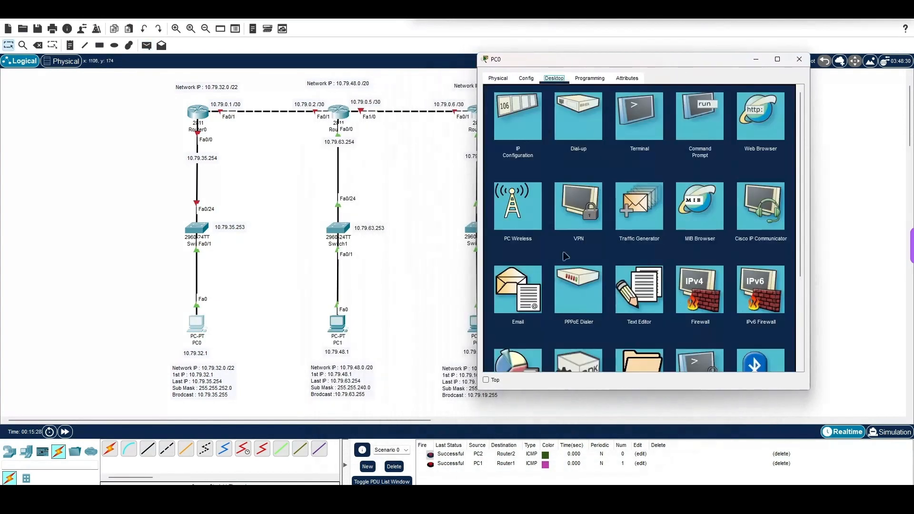
{"action": "left_click", "coordinate": [533, 115]}
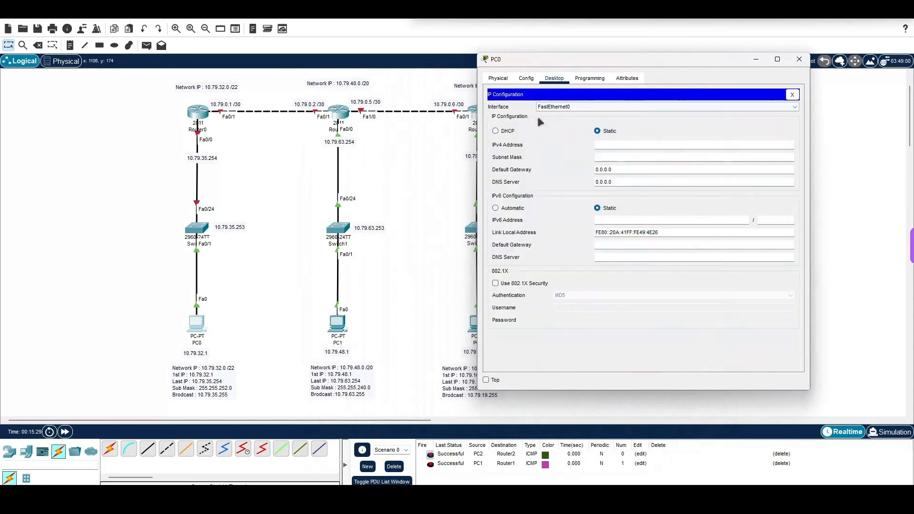
{"action": "left_click", "coordinate": [618, 146]}
{"action": "type", "text": "10"}
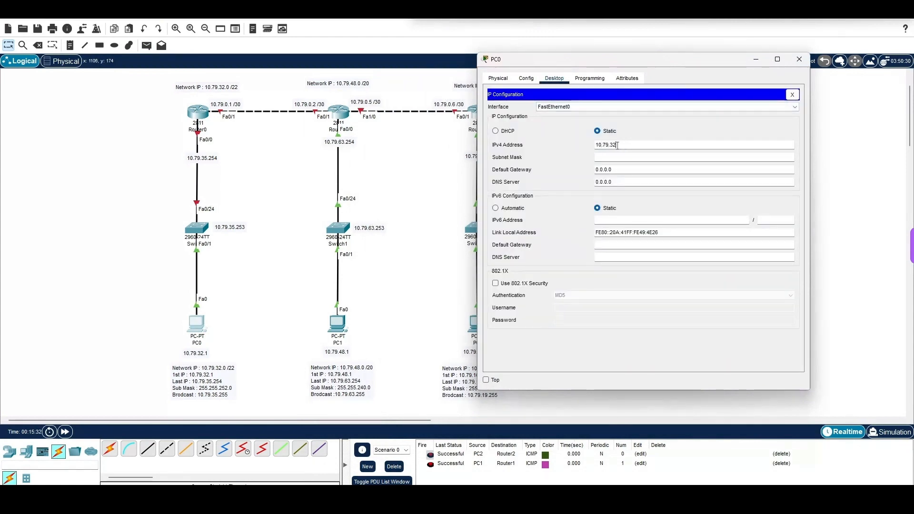
{"action": "type", "text": "255.255."}
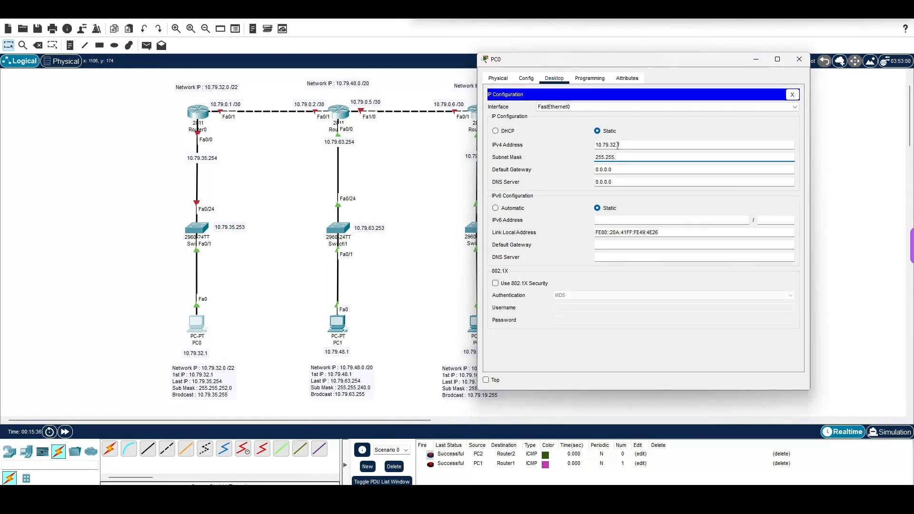
{"action": "type", "text": "252.0"}
{"action": "key", "text": "Tab"}
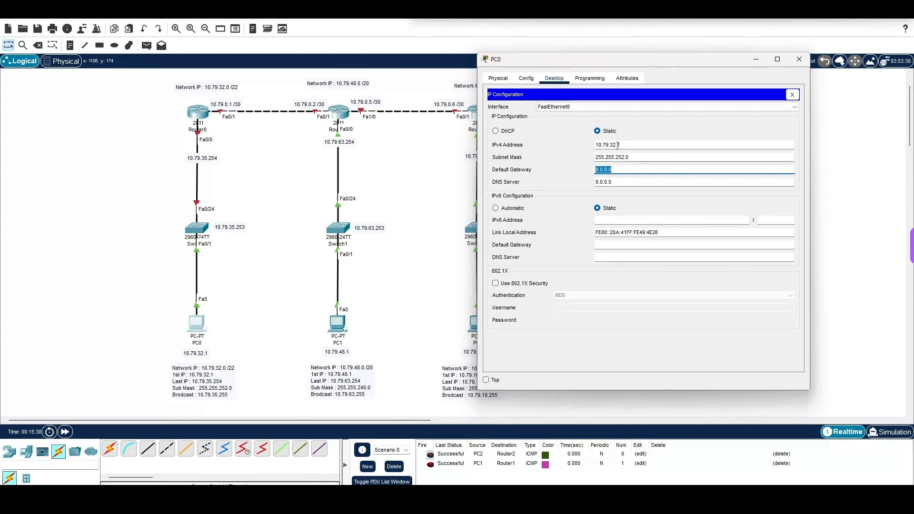
Step: Set PC0's default gateway to 10.79.35.254 and close its window
{"action": "type", "text": "10"}
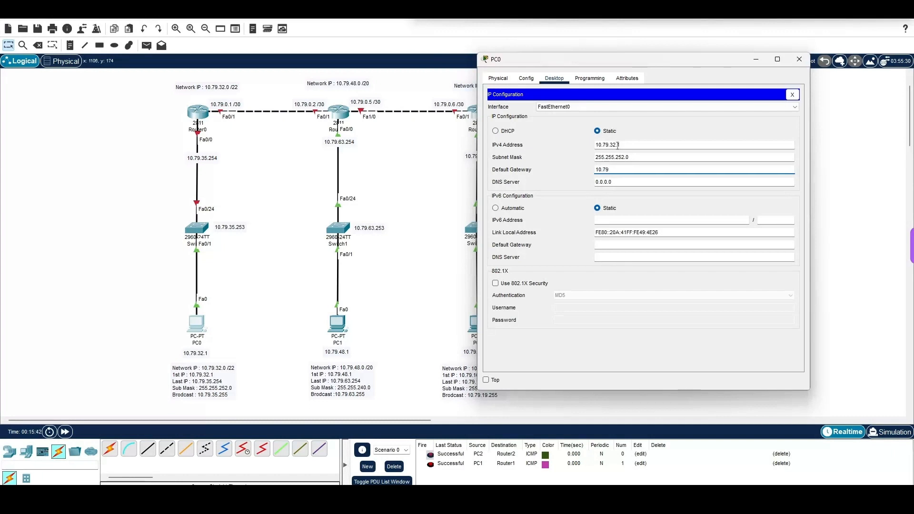
{"action": "type", "text": ".79.35.254"}
{"action": "left_click", "coordinate": [800, 59]}
Step: Open the command line of Switch0 and enter privileged EXEC mode
{"action": "left_click", "coordinate": [196, 229]}
{"action": "left_click_drag", "start_coordinate": [501, 100], "coordinate": [688, 79]}
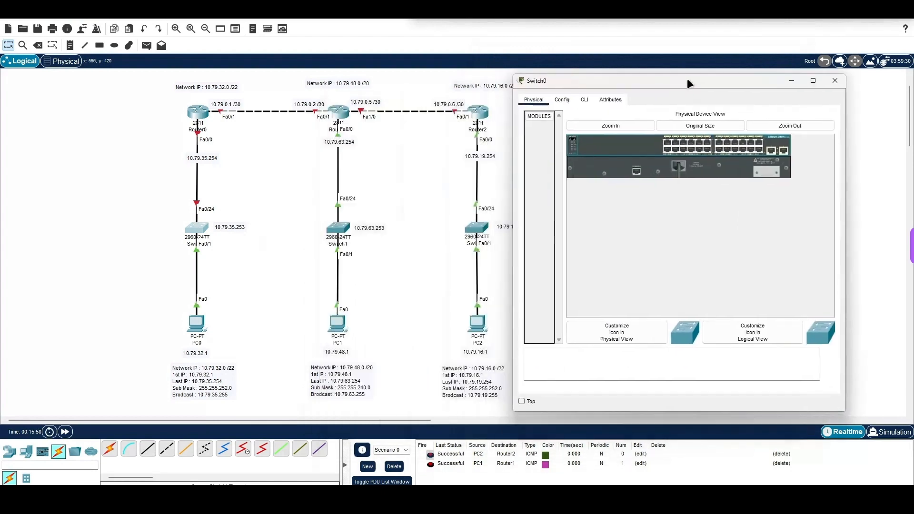
{"action": "left_click", "coordinate": [585, 100]}
{"action": "key", "text": "Return"}
{"action": "key", "text": "Return"}
{"action": "type", "text": "e"}
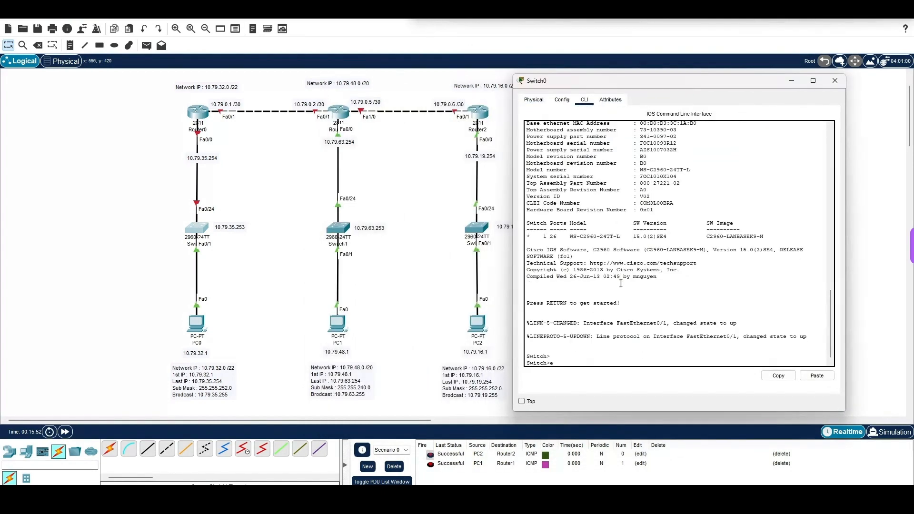
{"action": "type", "text": "n"}
{"action": "key", "text": "Return"}
Step: Enter global configuration mode on Switch0 with configure terminal
{"action": "type", "text": "conf"}
{"action": "key", "text": "Tab"}
{"action": "type", "text": "t"}
{"action": "key", "text": "Tab"}
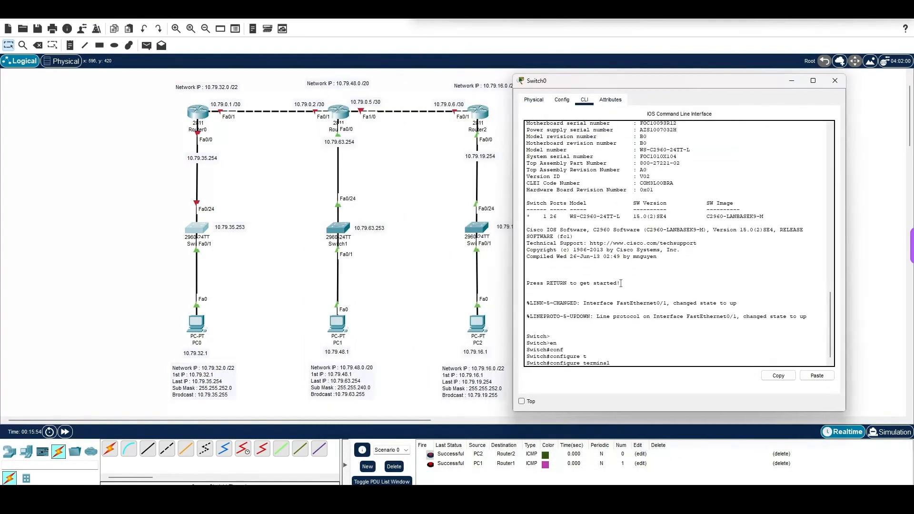
{"action": "key", "text": "Return"}
Step: Enter interface configuration for VLAN 1 on Switch0
{"action": "type", "text": "ip"}
{"action": "key", "text": "BackSpace"}
{"action": "key", "text": "BackSpace"}
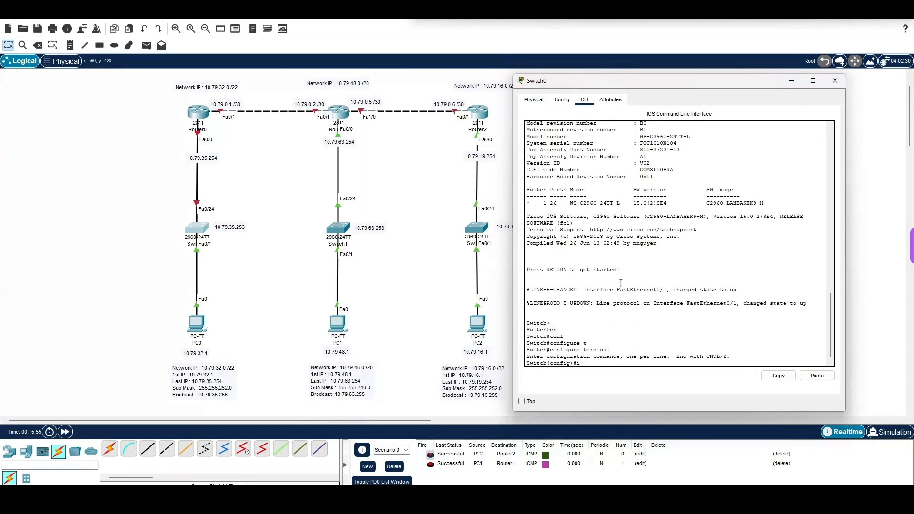
{"action": "type", "text": "nt"}
{"action": "key", "text": "Tab"}
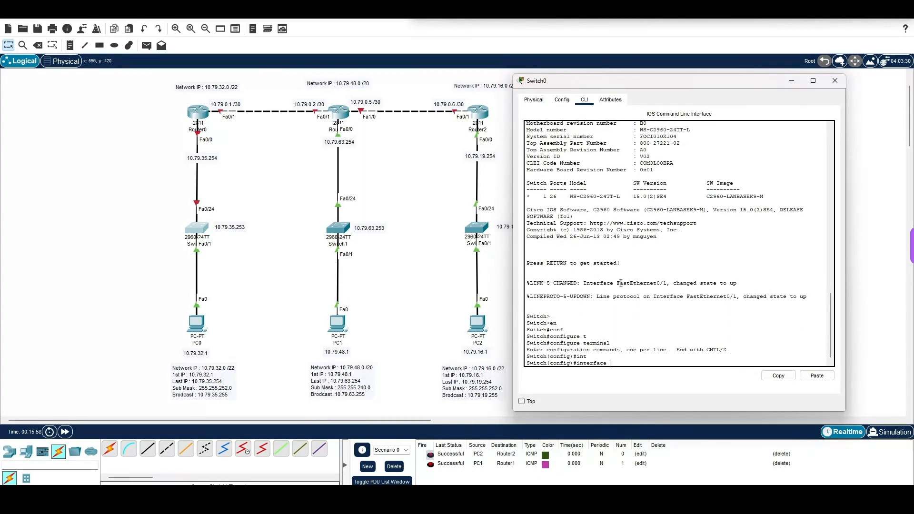
{"action": "type", "text": "v"}
{"action": "key", "text": "Tab"}
{"action": "type", "text": "1"}
{"action": "key", "text": "Return"}
Step: Assign Switch0's VLAN 1 interface the IP address 10.79.35.253 with mask 255.255.252.0
{"action": "type", "text": "ip a"}
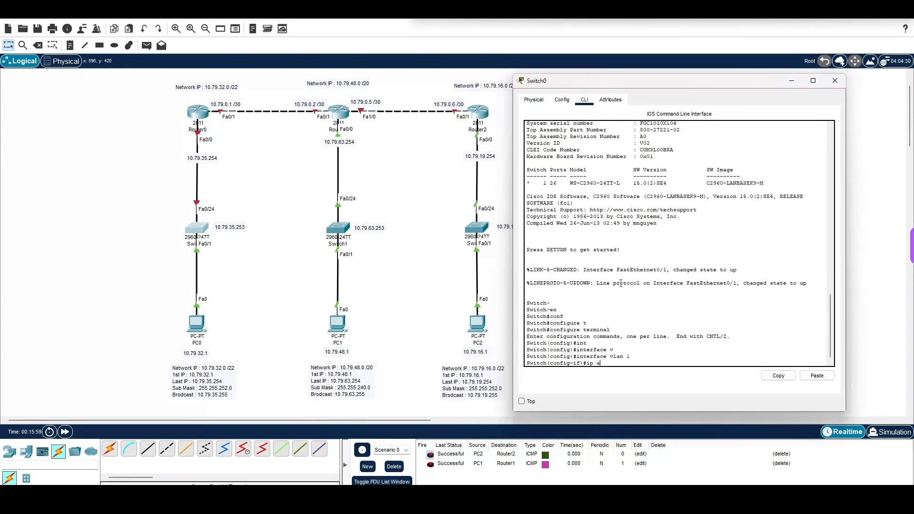
{"action": "type", "text": "d"}
{"action": "key", "text": "Tab"}
{"action": "type", "text": "10."}
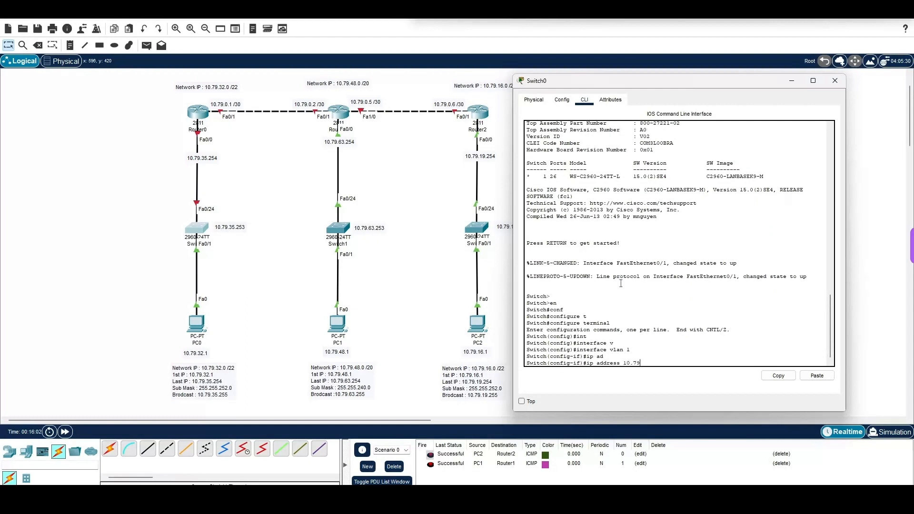
{"action": "type", "text": "79.35.253 255.255.252.0"}
{"action": "key", "text": "Return"}
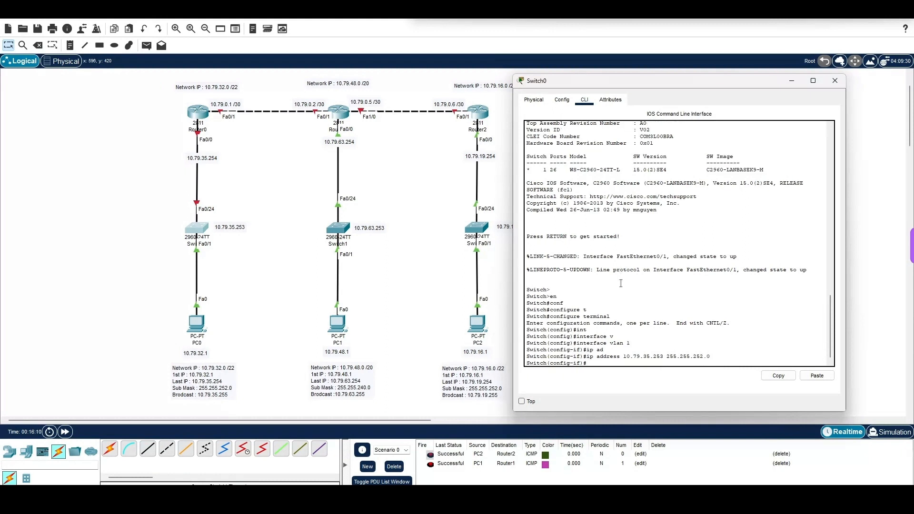
Step: Enable Switch0's VLAN 1 interface with no shutdown and return to global configuration mode
{"action": "type", "text": "no sh"}
{"action": "key", "text": "Tab"}
{"action": "key", "text": "Return"}
{"action": "key", "text": "Return"}
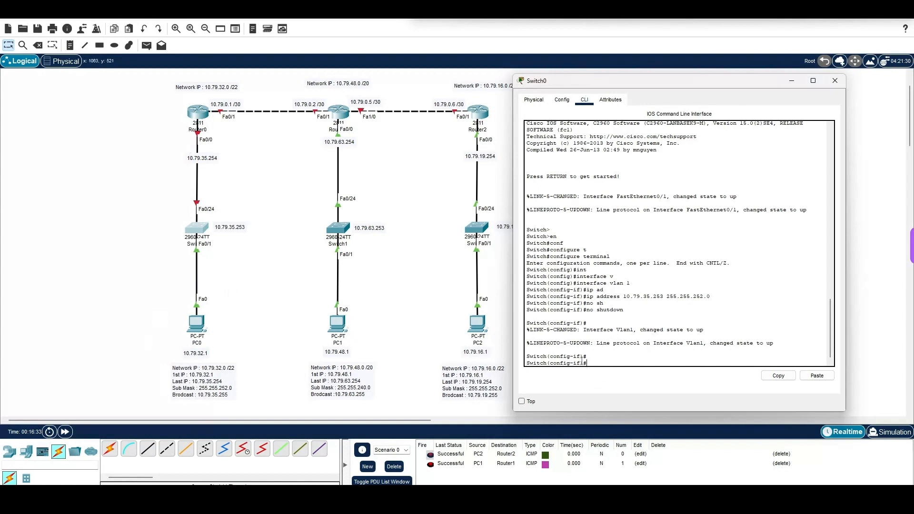
{"action": "type", "text": "ex"}
{"action": "key", "text": "Return"}
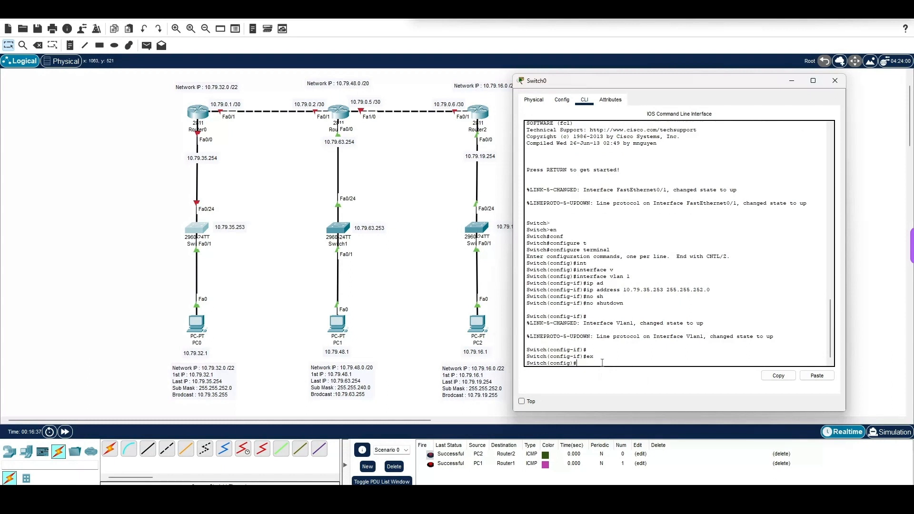
Step: Set Switch0's default gateway to 10.79.35.254 and close the switch's window
{"action": "type", "text": "ip de"}
{"action": "key", "text": "Tab"}
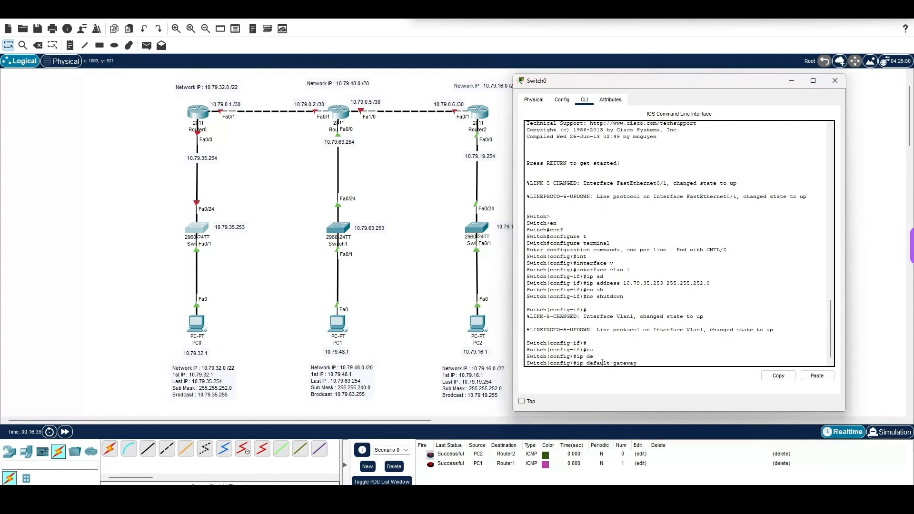
{"action": "type", "text": "10.79.35.254"}
{"action": "key", "text": "Return"}
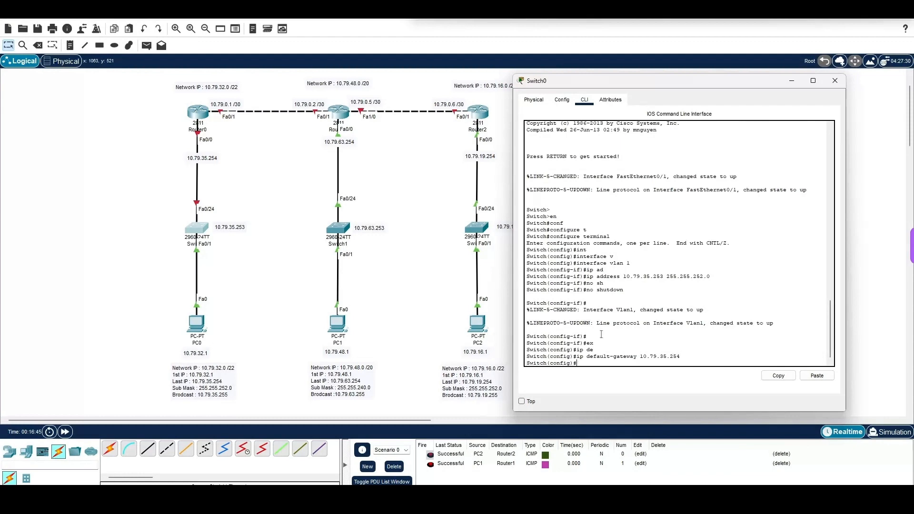
{"action": "left_click", "coordinate": [835, 81]}
Step: Open Router0's command line and enter global configuration mode from privileged mode
{"action": "left_click", "coordinate": [197, 113]}
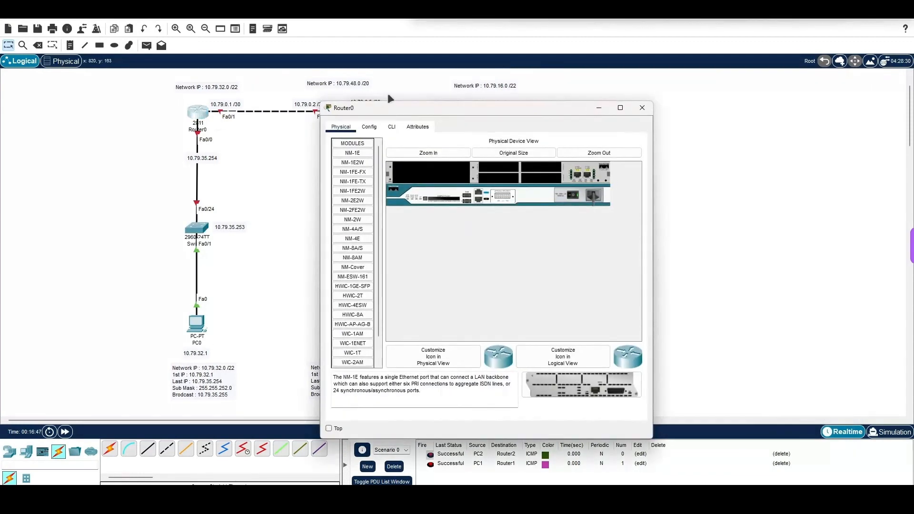
{"action": "left_click_drag", "start_coordinate": [441, 101], "coordinate": [650, 84]}
{"action": "left_click", "coordinate": [601, 99]}
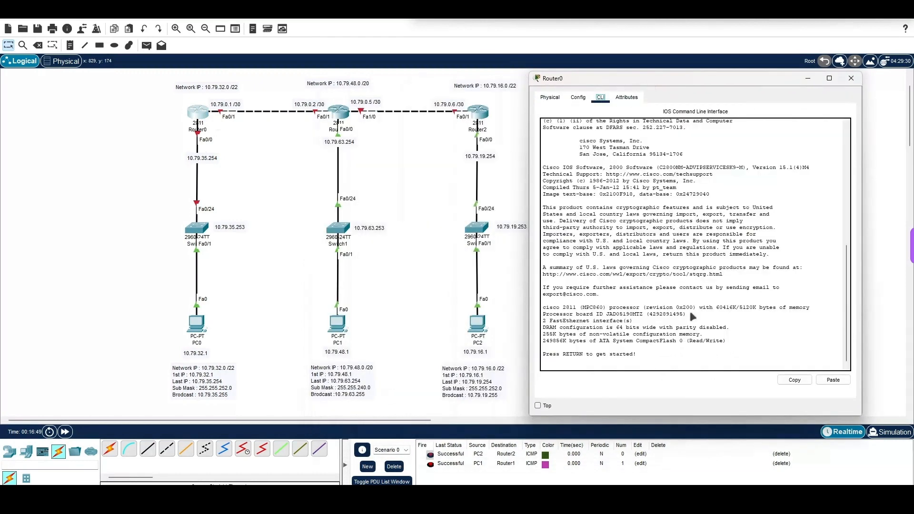
{"action": "type", "text": "en"}
{"action": "key", "text": "Return"}
{"action": "type", "text": "conf"}
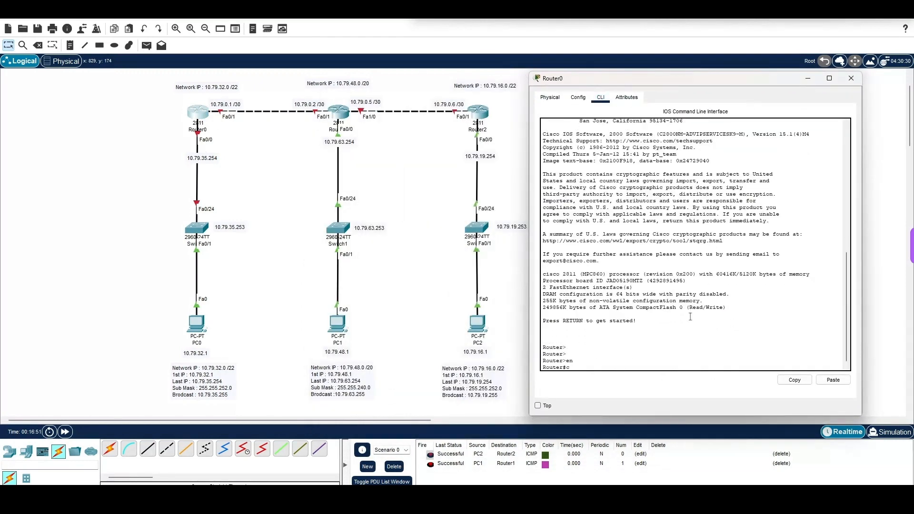
{"action": "key", "text": "Tab"}
{"action": "type", "text": "t"}
{"action": "key", "text": "Tab"}
{"action": "key", "text": "Return"}
{"action": "key", "text": "Return"}
Step: Enter interface configuration for FastEthernet 0/0 on Router0
{"action": "type", "text": "in"}
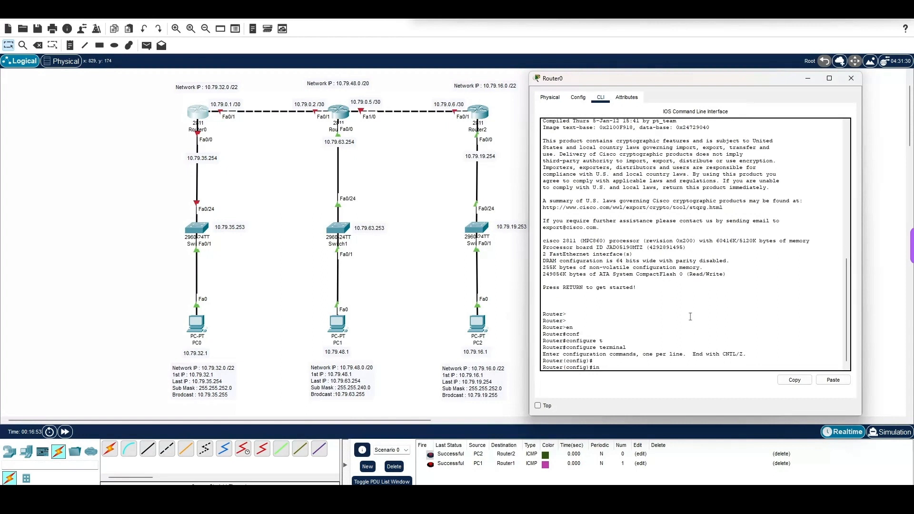
{"action": "type", "text": "t"}
{"action": "key", "text": "Tab"}
{"action": "type", "text": "f"}
{"action": "key", "text": "Tab"}
{"action": "type", "text": "0/0"}
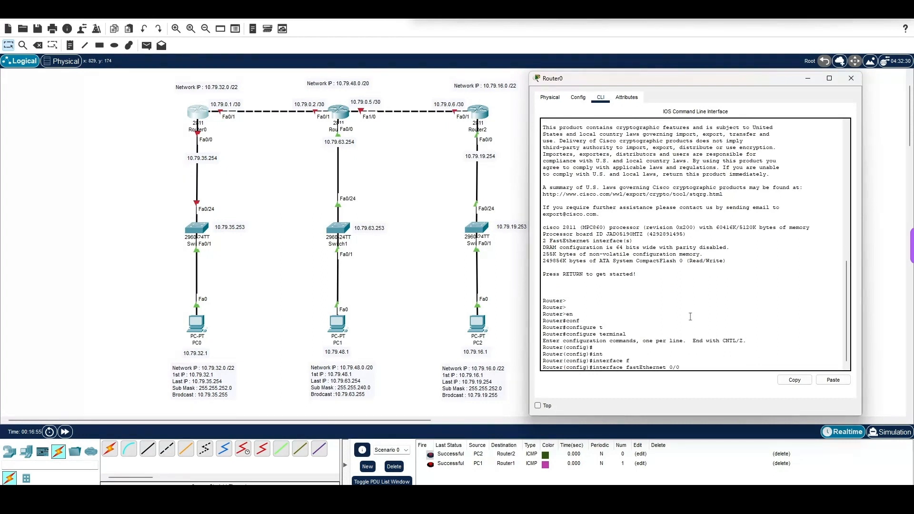
{"action": "key", "text": "Return"}
Step: Assign Router0's FastEthernet 0/0 interface the IP address 10.79.35.254 with mask 255.255.252.0
{"action": "type", "text": "ip add"}
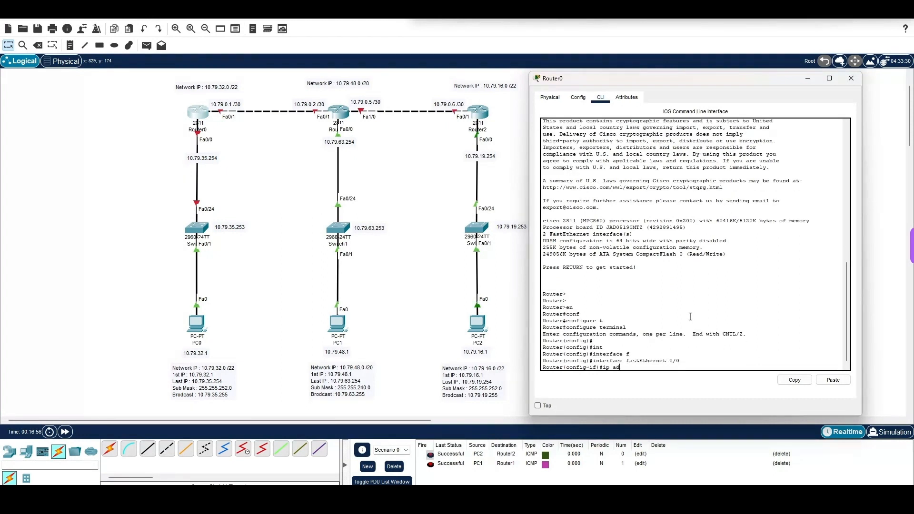
{"action": "key", "text": "Tab"}
{"action": "type", "text": "10.79."}
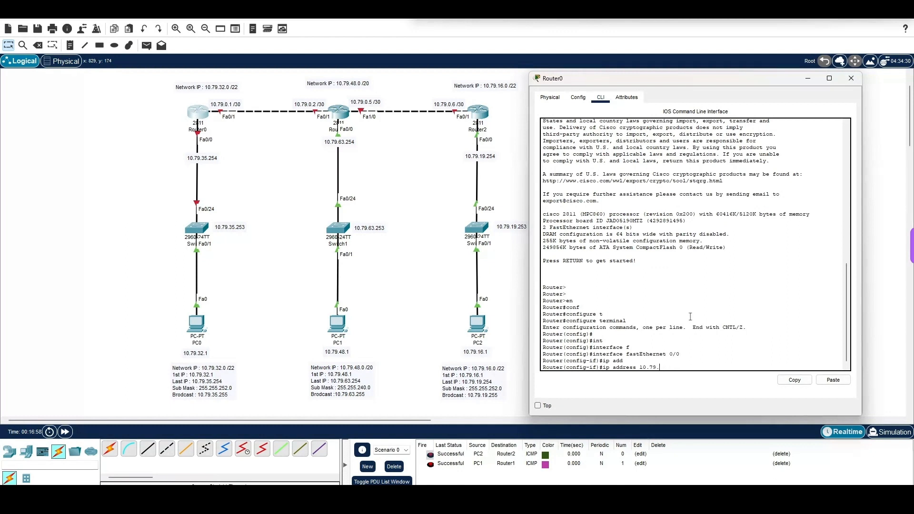
{"action": "type", "text": "35.254 255.255.252.0"}
{"action": "key", "text": "Return"}
Step: Enable Router0's FastEthernet 0/0 interface with no shutdown and close the router's window
{"action": "type", "text": "no"}
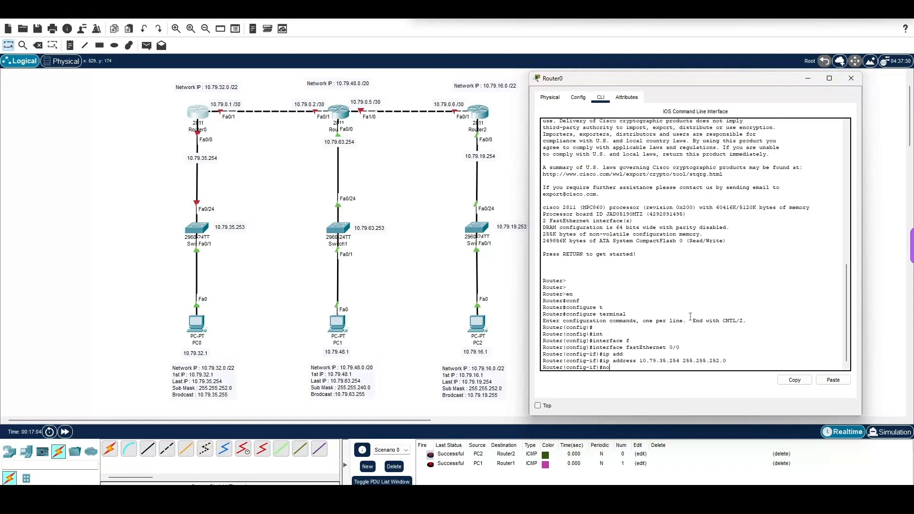
{"action": "type", "text": " sh"}
{"action": "key", "text": "Tab"}
{"action": "key", "text": "Return"}
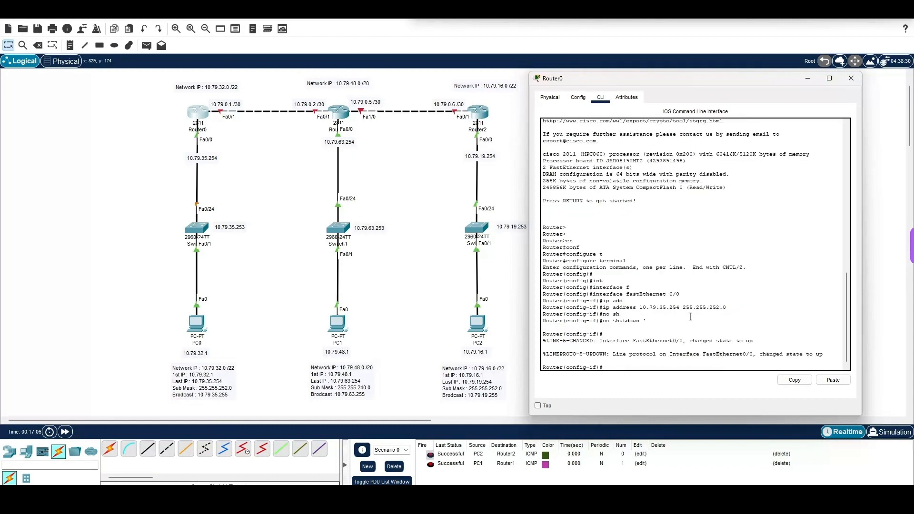
{"action": "key", "text": "Up"}
{"action": "key", "text": "Return"}
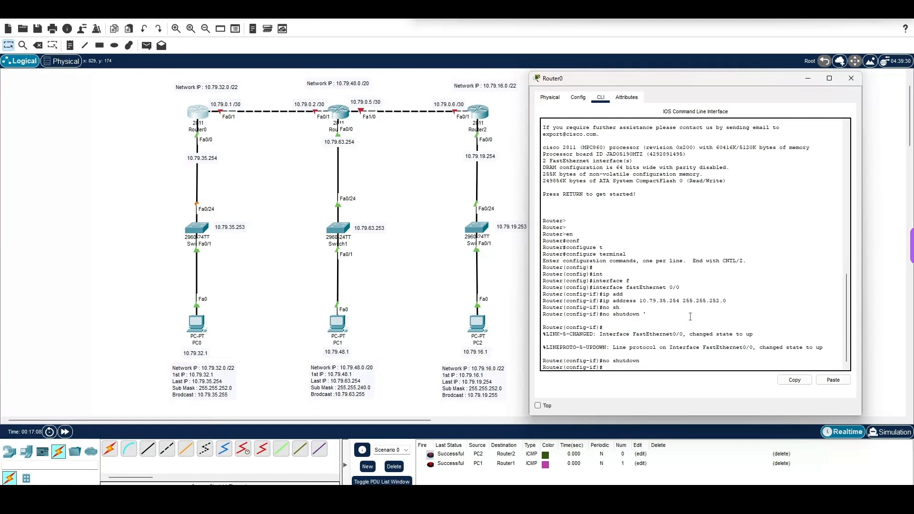
{"action": "left_click", "coordinate": [852, 78]}
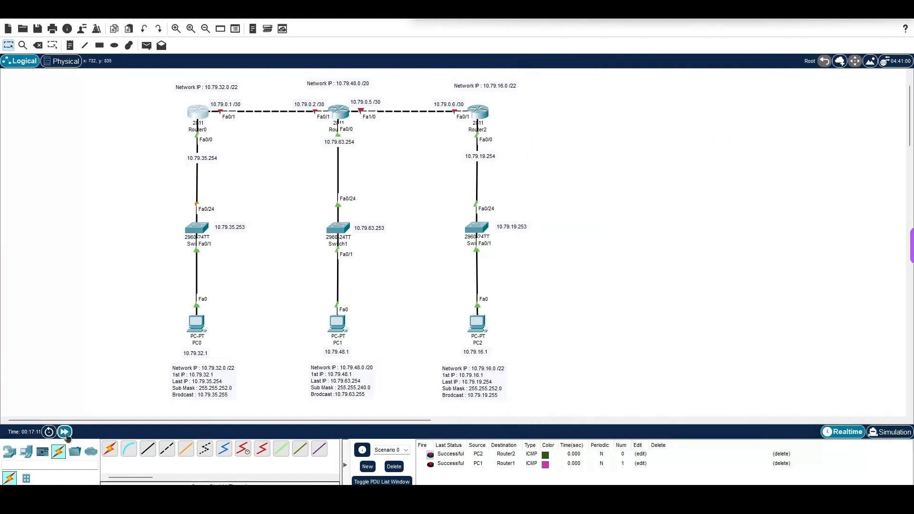
Step: Fast-forward the simulation time and send a simple PDU from PC0 to Router0 to test connectivity
{"action": "left_click", "coordinate": [64, 432]}
{"action": "left_click", "coordinate": [147, 46]}
{"action": "left_click", "coordinate": [197, 325]}
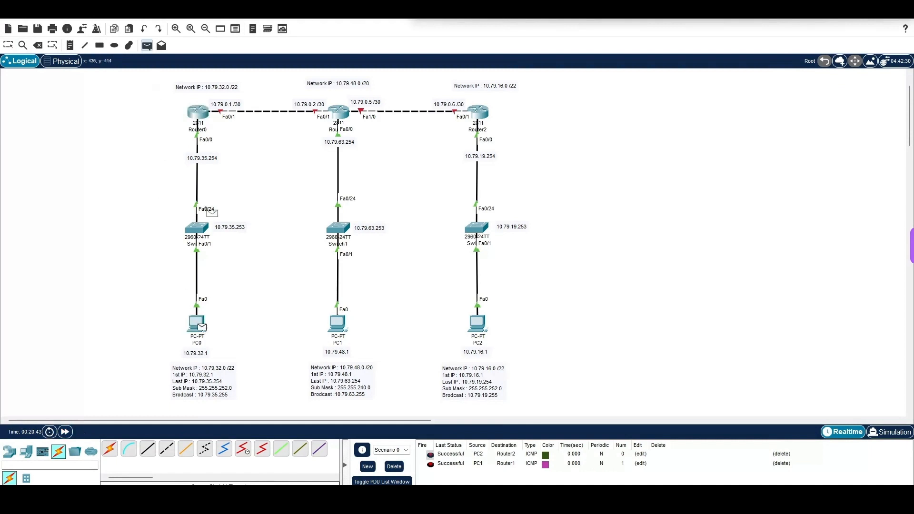
{"action": "left_click", "coordinate": [200, 114]}
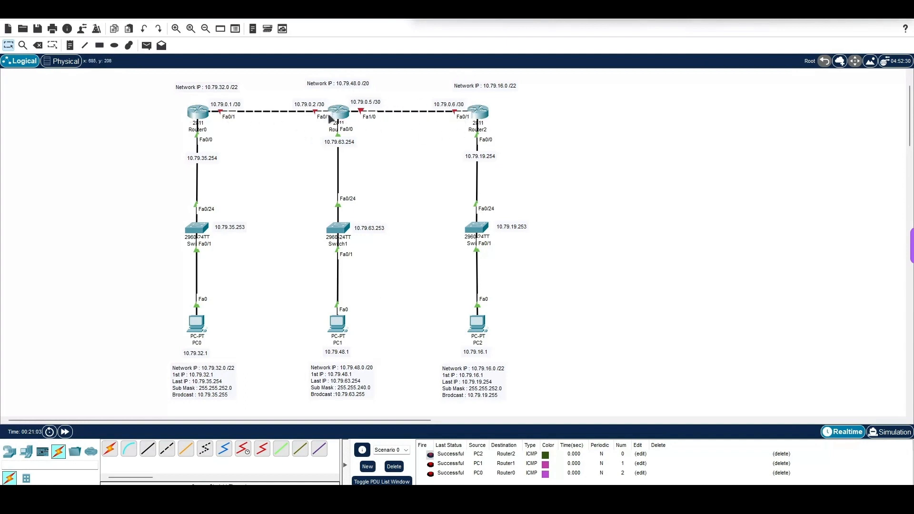
Step: Open Router2's command line and enter global configuration mode from privileged mode
{"action": "left_click", "coordinate": [478, 112]}
{"action": "left_click_drag", "start_coordinate": [523, 104], "coordinate": [741, 91]}
{"action": "left_click", "coordinate": [709, 277]}
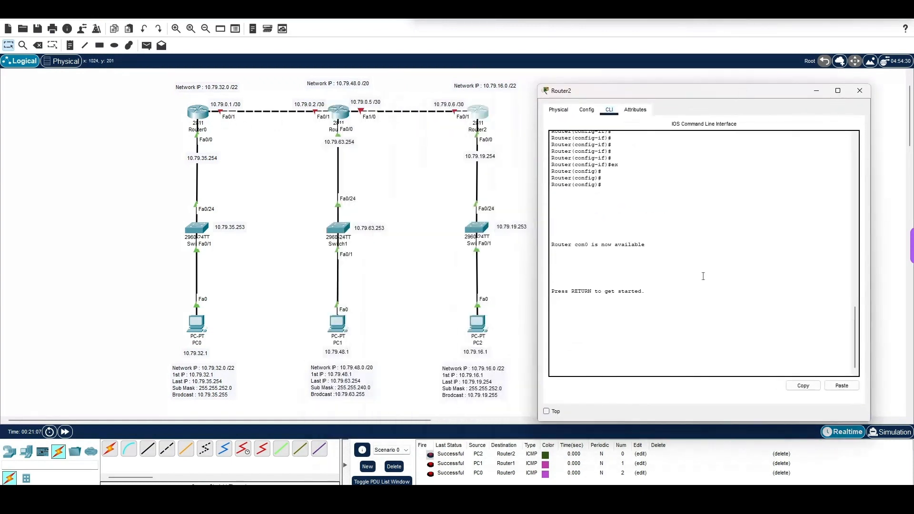
{"action": "key", "text": "Return"}
{"action": "key", "text": "Return"}
{"action": "key", "text": "Return"}
{"action": "type", "text": "en"}
{"action": "key", "text": "Return"}
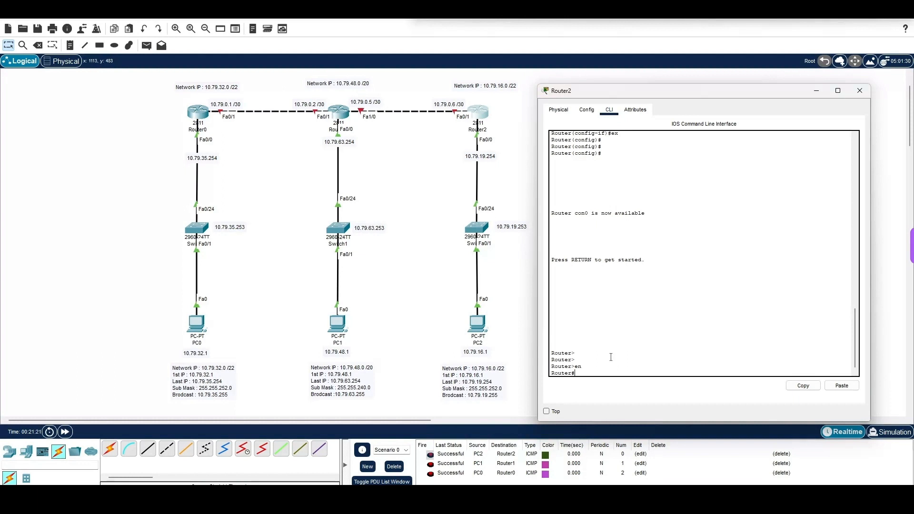
{"action": "type", "text": "onf"}
{"action": "key", "text": "Tab"}
{"action": "type", "text": "t"}
{"action": "key", "text": "Return"}
{"action": "key", "text": "Return"}
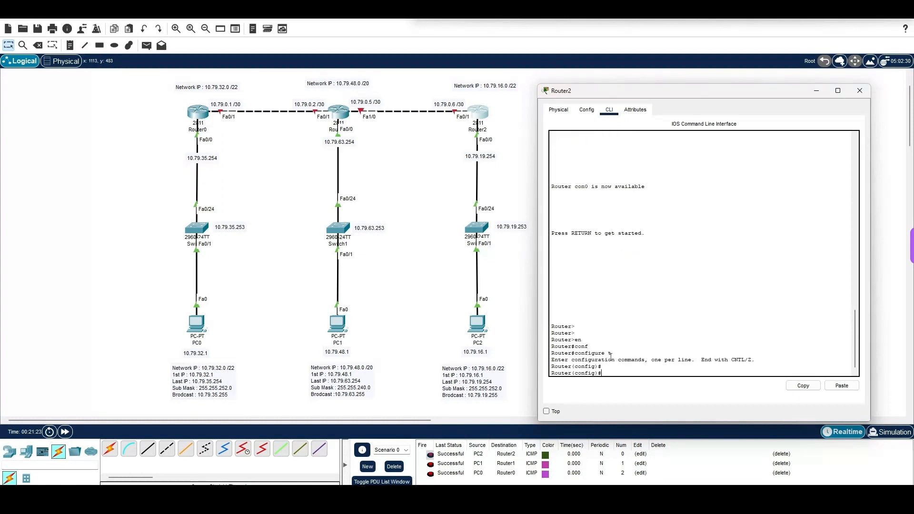
Step: Enter interface configuration for FastEthernet 0/1 on Router2
{"action": "type", "text": "int"}
{"action": "key", "text": "Tab"}
{"action": "type", "text": "f"}
{"action": "key", "text": "Tab"}
{"action": "type", "text": "0/1"}
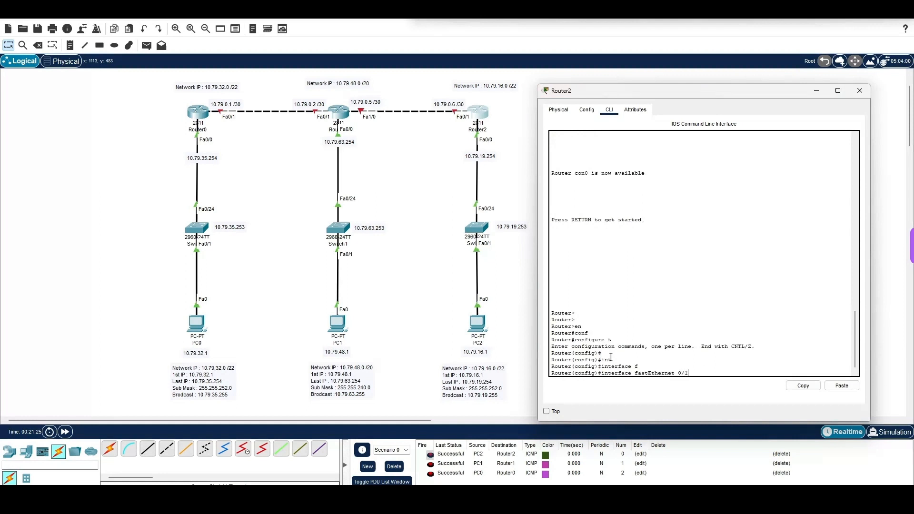
{"action": "key", "text": "Return"}
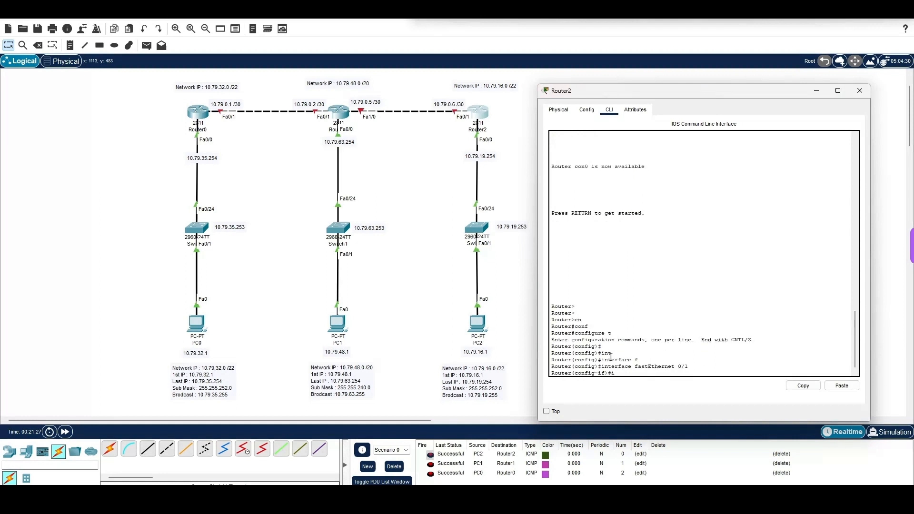
Step: Assign Router2's FastEthernet 0/1 interface the IP address 10.79.0.6 with mask 255.255.255.252
{"action": "type", "text": "ip add"}
{"action": "key", "text": "Tab"}
{"action": "type", "text": "10"}
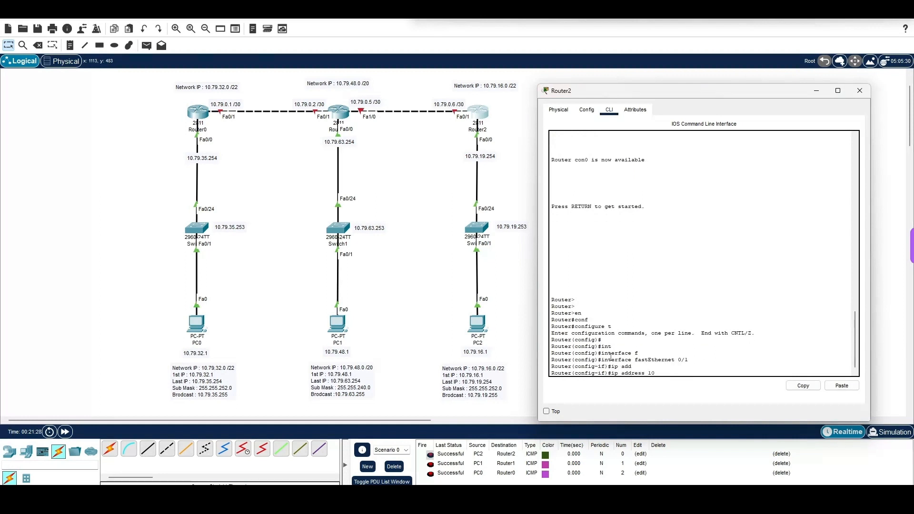
{"action": "type", "text": ".79.0.6 255.255.255.252"}
{"action": "key", "text": "Return"}
Step: Enable Router2's FastEthernet 0/1 interface with no shutdown and close the router's window
{"action": "type", "text": "no sh"}
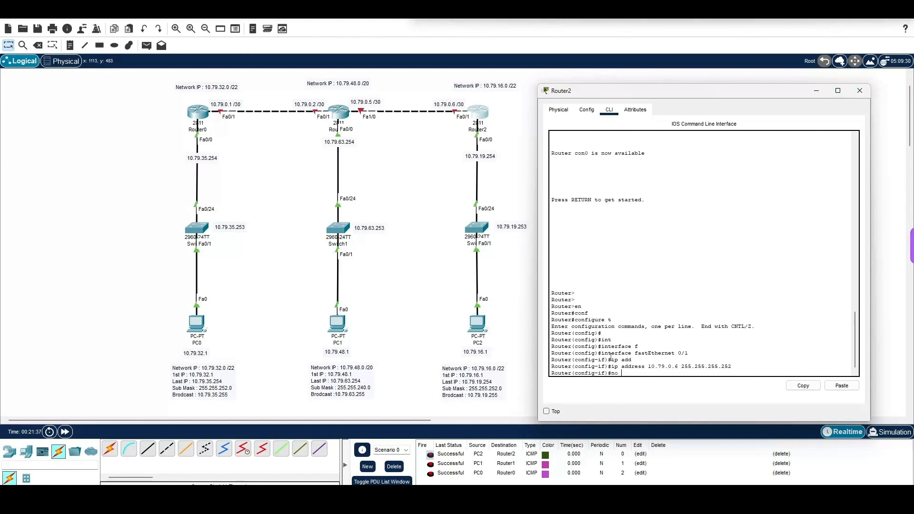
{"action": "key", "text": "Tab"}
{"action": "key", "text": "Return"}
{"action": "key", "text": "Return"}
{"action": "key", "text": "Return"}
{"action": "key", "text": "Return"}
{"action": "key", "text": "Return"}
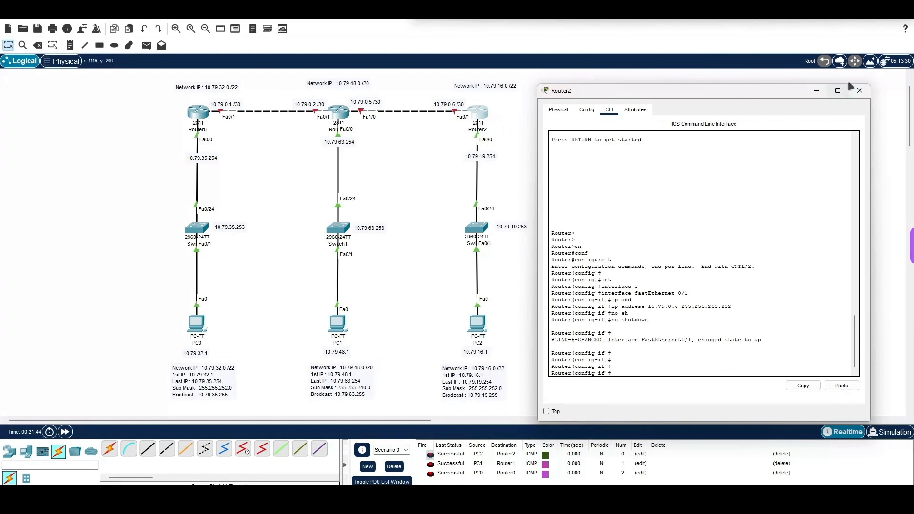
{"action": "left_click", "coordinate": [860, 91]}
Step: Open Router1's command line and enter interface configuration for FastEthernet 1/0
{"action": "left_click", "coordinate": [345, 113]}
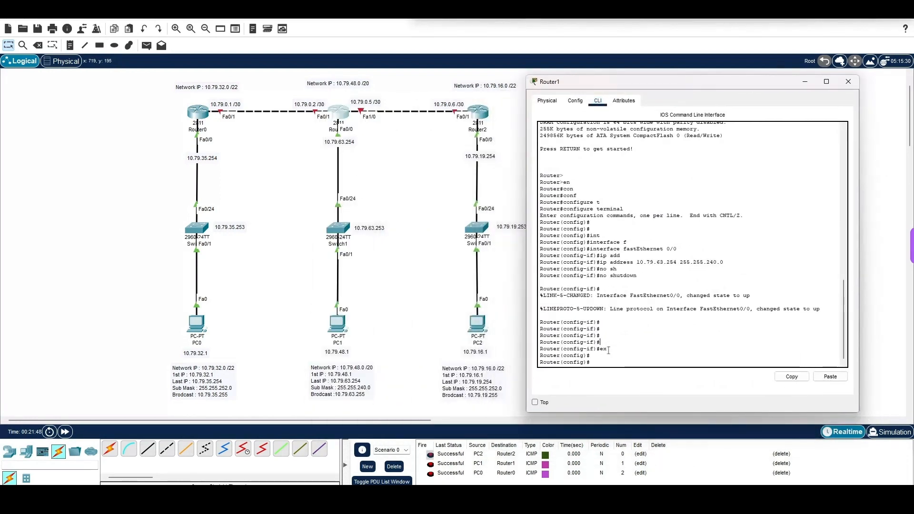
{"action": "type", "text": "interface"}
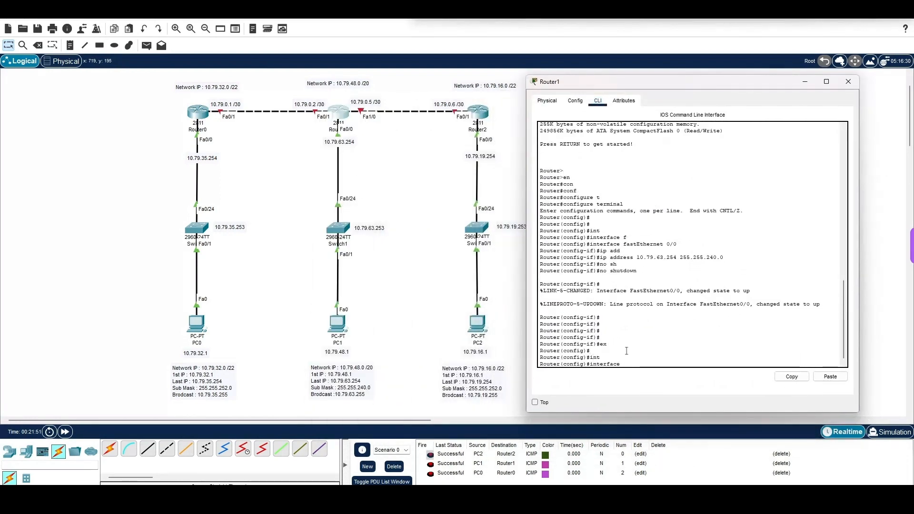
{"action": "key", "text": "Tab"}
{"action": "type", "text": "f"}
{"action": "key", "text": "Tab"}
{"action": "type", "text": "0"}
{"action": "key", "text": "BackSpace"}
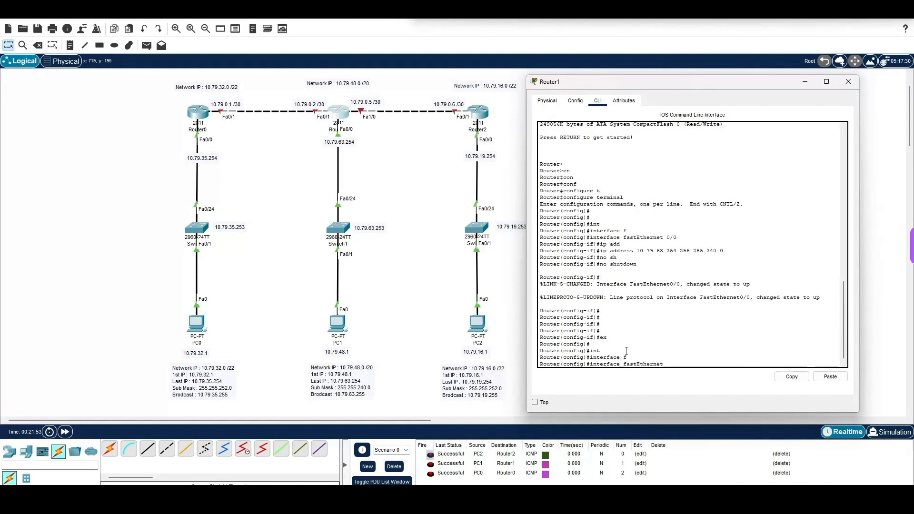
{"action": "type", "text": "1/0"}
{"action": "key", "text": "Return"}
Step: Assign Router1's FastEthernet 1/0 interface the IP address 10.79.0.5 with mask 255.255.255.252
{"action": "type", "text": "ig-if)#i"}
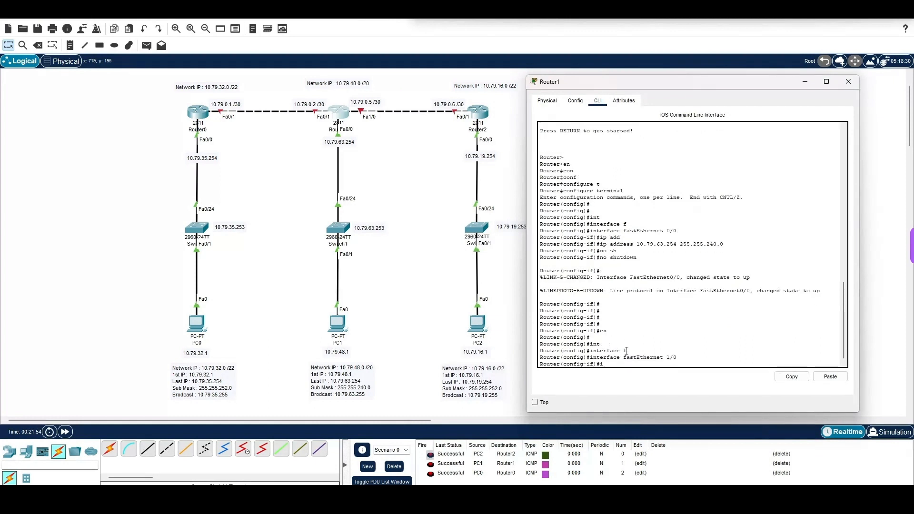
{"action": "type", "text": "p add"}
{"action": "key", "text": "Tab"}
{"action": "type", "text": "10"}
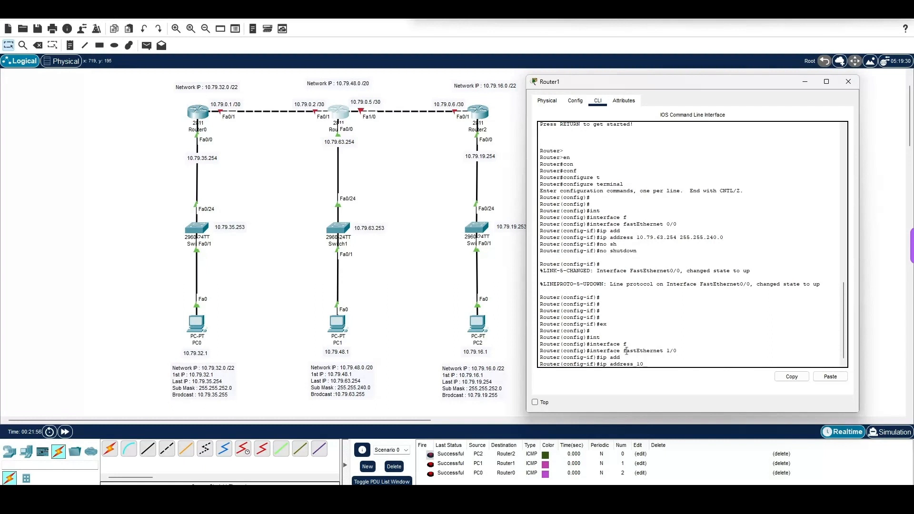
{"action": "type", "text": ".79.0.5 255.255.255.252"}
{"action": "key", "text": "Return"}
Step: Enable Router1's FastEthernet 1/0 interface with no shutdown and close the router's window
{"action": "type", "text": "nfig-if)#n"}
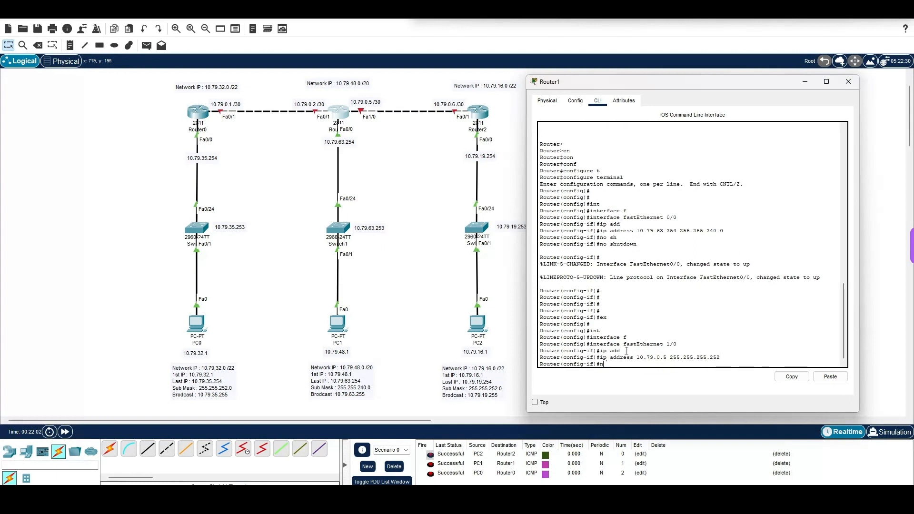
{"action": "type", "text": "o sh"}
{"action": "key", "text": "Tab"}
{"action": "key", "text": "Return"}
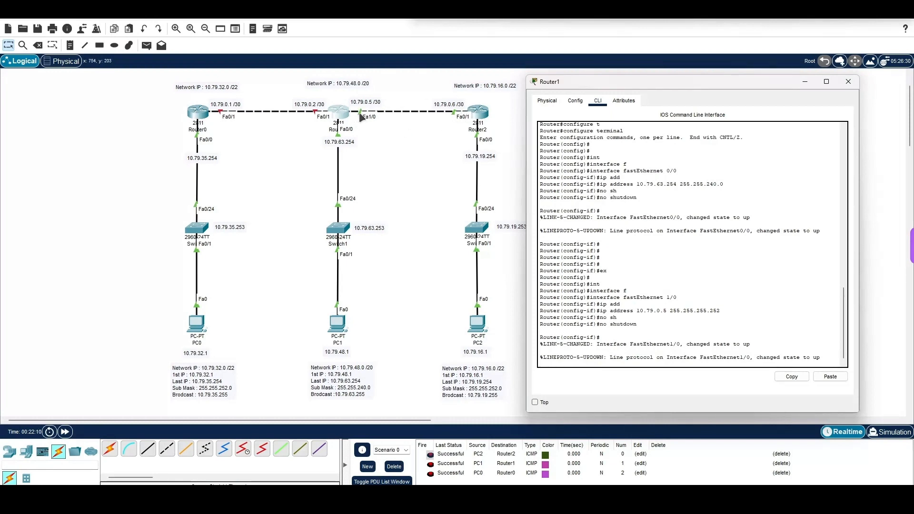
{"action": "left_click", "coordinate": [849, 82]}
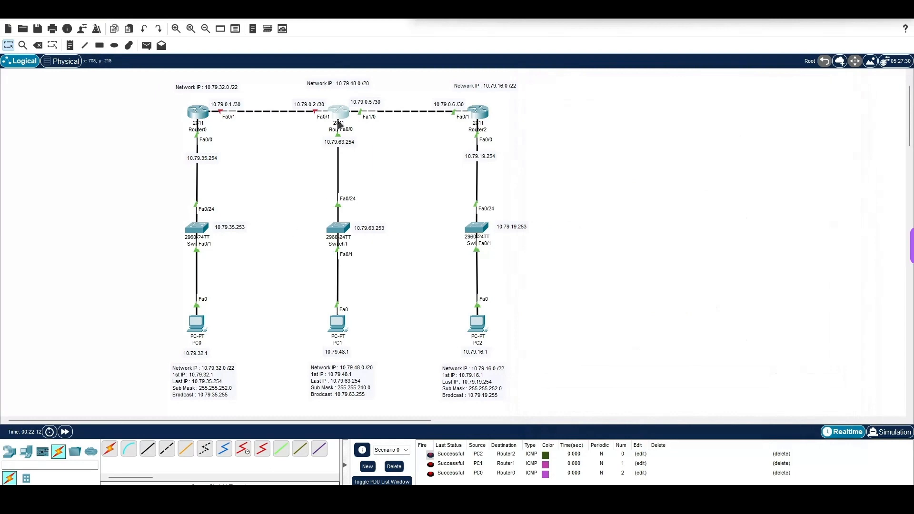
Step: Reopen Router1's command line and exit interface configuration to global configuration mode
{"action": "left_click", "coordinate": [338, 113]}
{"action": "left_click_drag", "start_coordinate": [385, 113], "coordinate": [556, 103]}
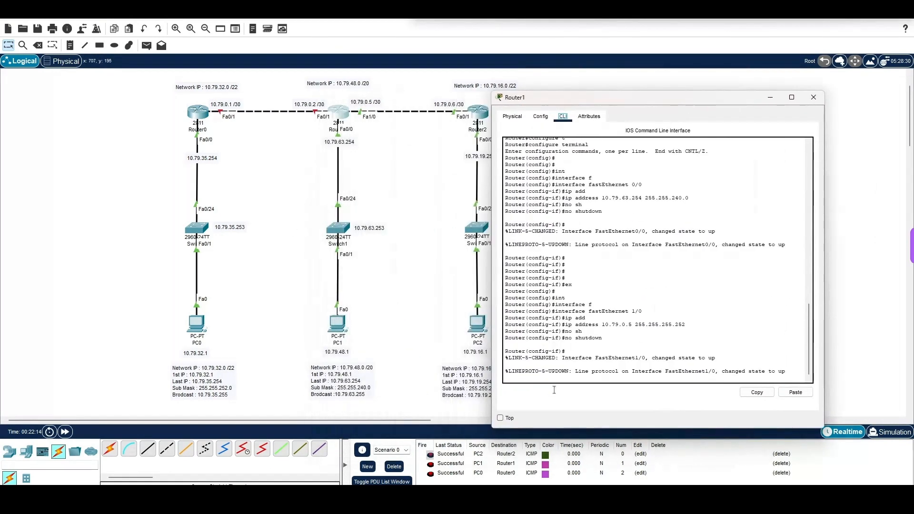
{"action": "key", "text": "Return"}
{"action": "key", "text": "Return"}
{"action": "type", "text": "ex"}
{"action": "key", "text": "Return"}
{"action": "key", "text": "Return"}
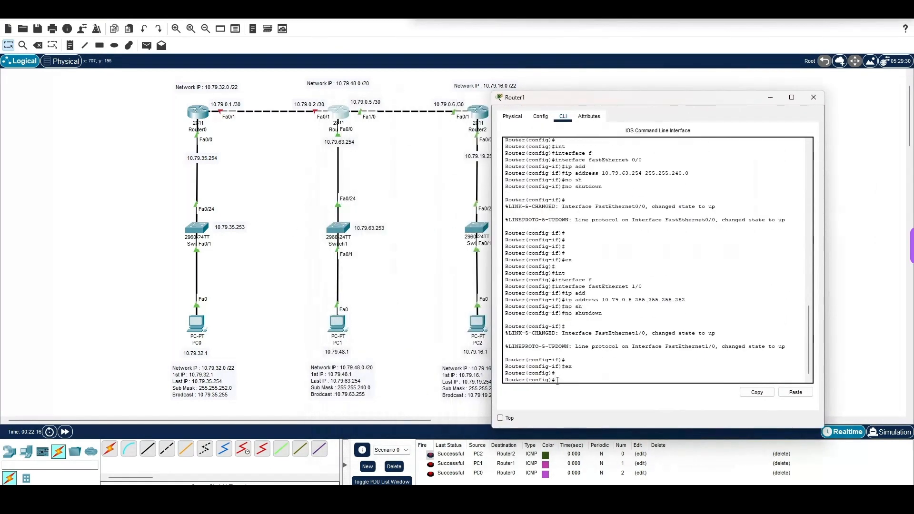
Step: Enter interface configuration for FastEthernet 0/1 on Router1
{"action": "type", "text": "int"}
{"action": "key", "text": "Tab"}
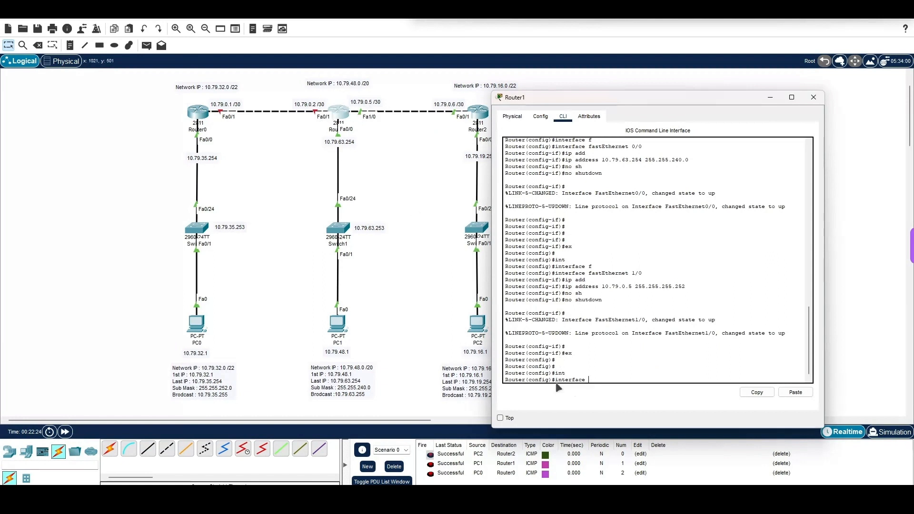
{"action": "type", "text": "f"}
{"action": "key", "text": "Tab"}
{"action": "type", "text": "0"}
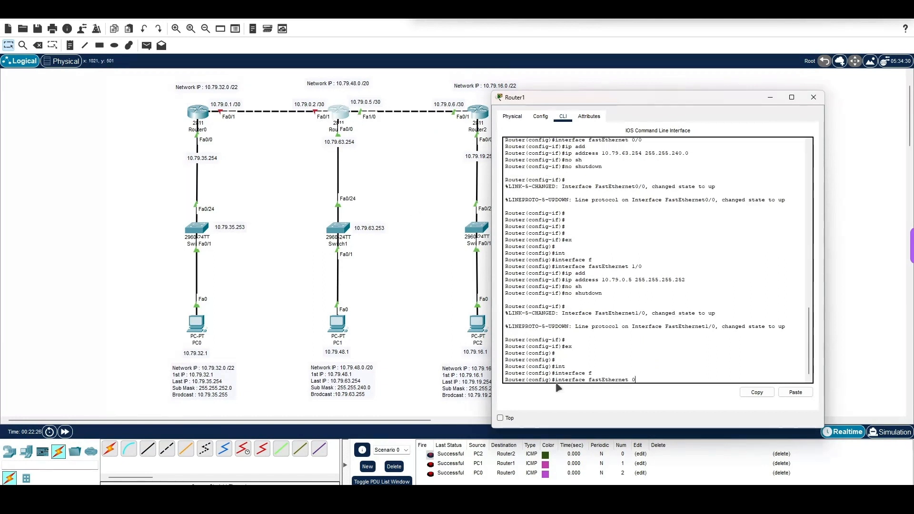
{"action": "type", "text": "/1"}
{"action": "key", "text": "Return"}
Step: Assign Router1's FastEthernet 0/1 interface the IP address 10.79.0.2 with mask 255.255.255.252
{"action": "type", "text": "ip"}
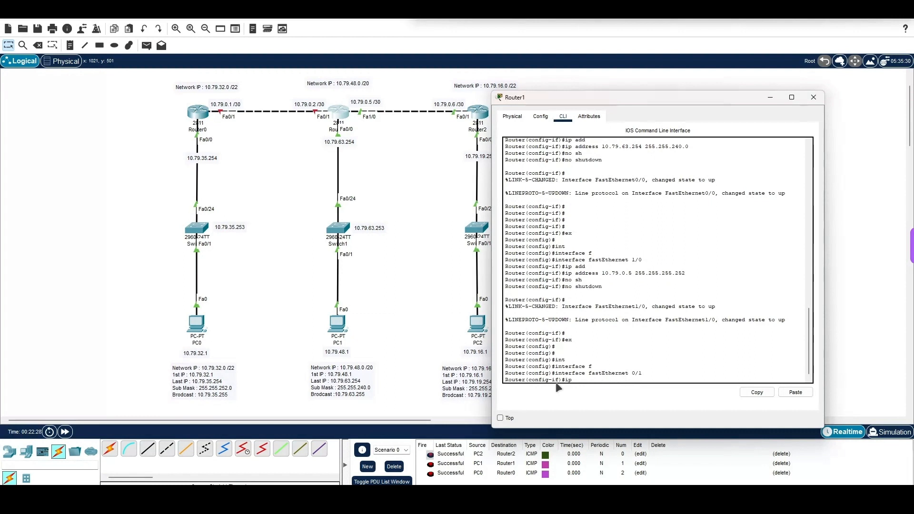
{"action": "type", "text": " add"}
{"action": "key", "text": "Tab"}
{"action": "type", "text": "1"}
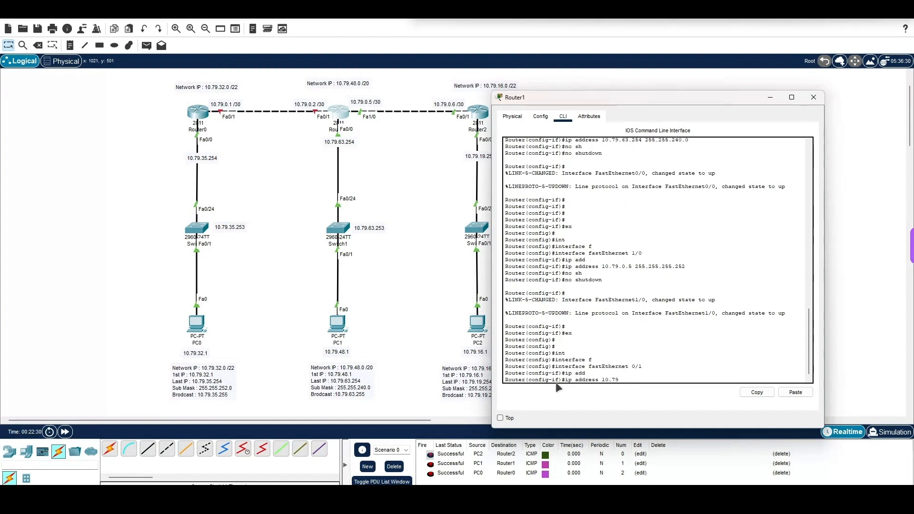
{"action": "type", "text": "0.79.0.2 255.255.255.252"}
{"action": "key", "text": "Return"}
Step: Enable Router1's FastEthernet 0/1 interface with no shutdown, exit interface configuration and close the router's window
{"action": "type", "text": "no sh"}
{"action": "key", "text": "Tab"}
{"action": "key", "text": "Return"}
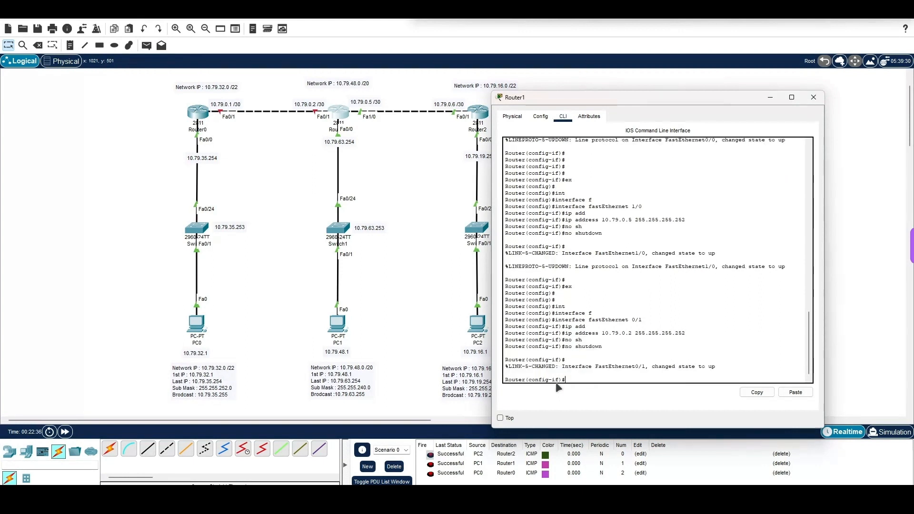
{"action": "key", "text": "Return"}
{"action": "key", "text": "Return"}
{"action": "key", "text": "Return"}
{"action": "type", "text": "ex"}
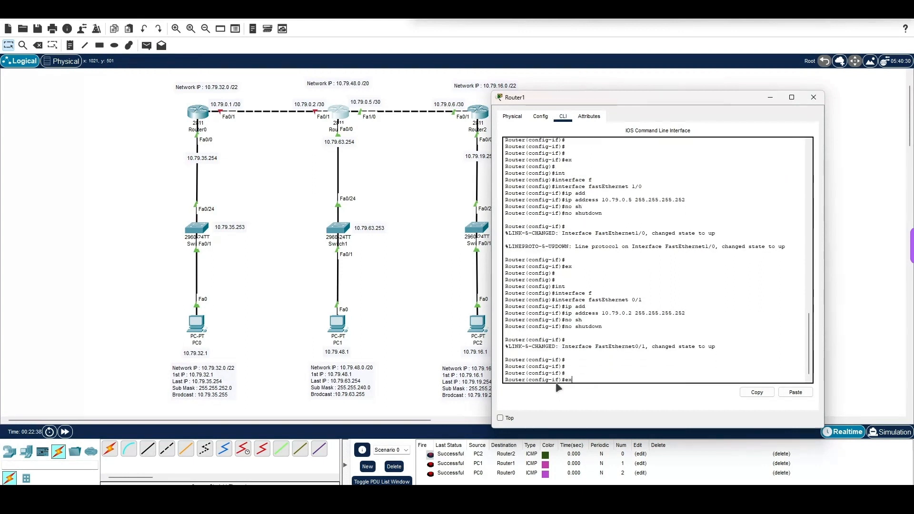
{"action": "key", "text": "Return"}
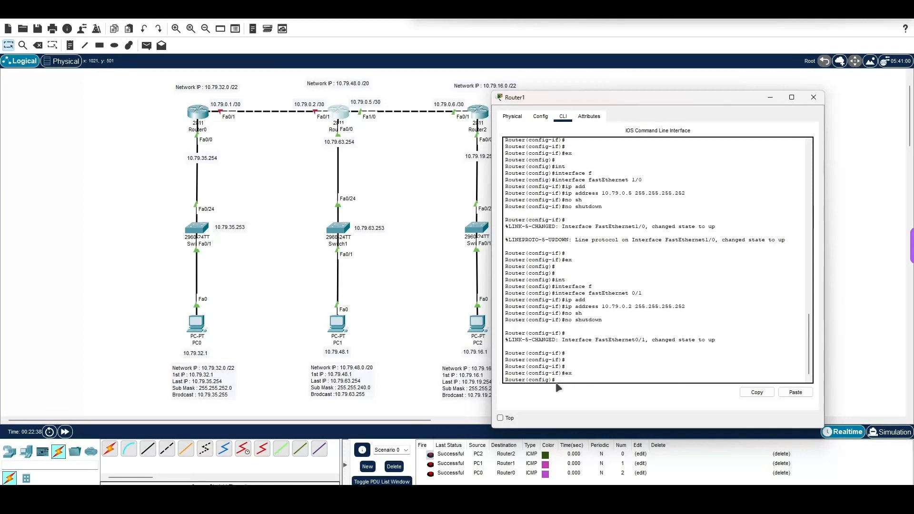
{"action": "left_click", "coordinate": [813, 97]}
Step: Open Router0's command line and exit interface configuration to global configuration mode
{"action": "left_click", "coordinate": [198, 112]}
{"action": "left_click_drag", "start_coordinate": [368, 101], "coordinate": [584, 94]}
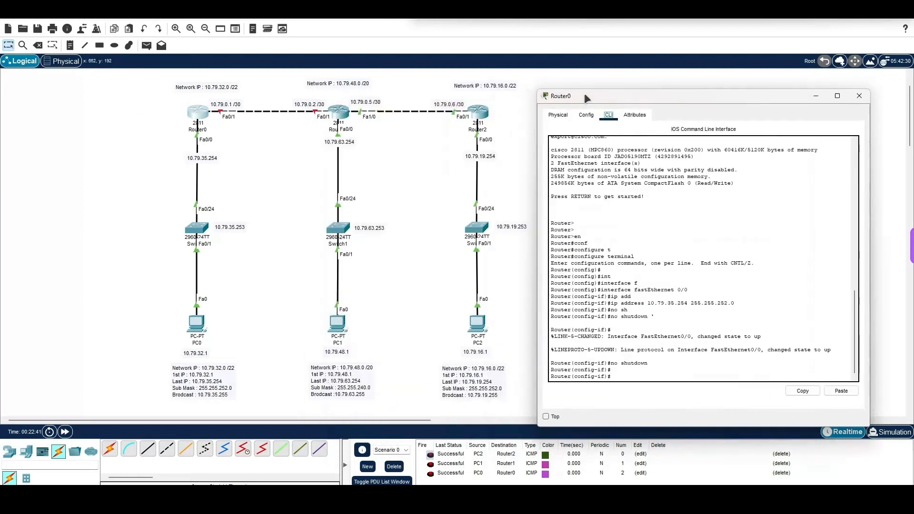
{"action": "type", "text": "ex"}
{"action": "key", "text": "Return"}
{"action": "key", "text": "Return"}
{"action": "key", "text": "Return"}
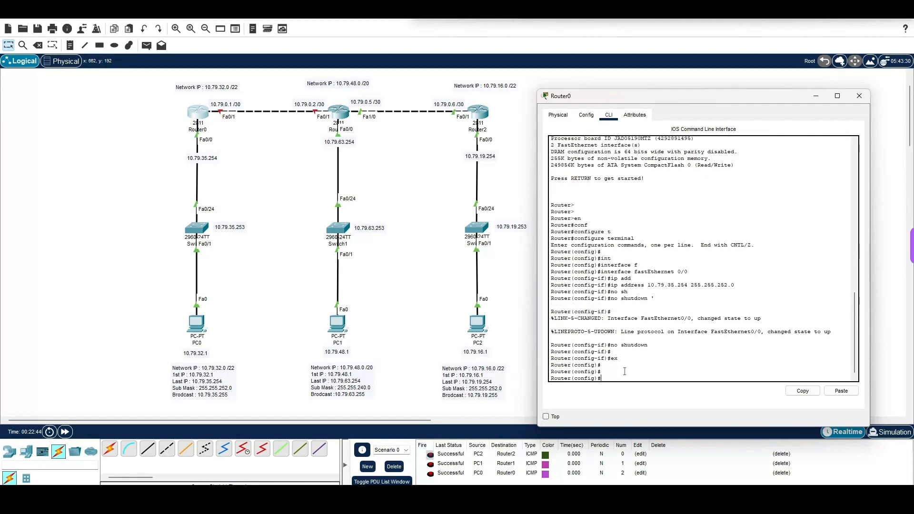
Step: Enter interface configuration for FastEthernet 0/1 on Router0
{"action": "type", "text": "int"}
{"action": "key", "text": "Tab"}
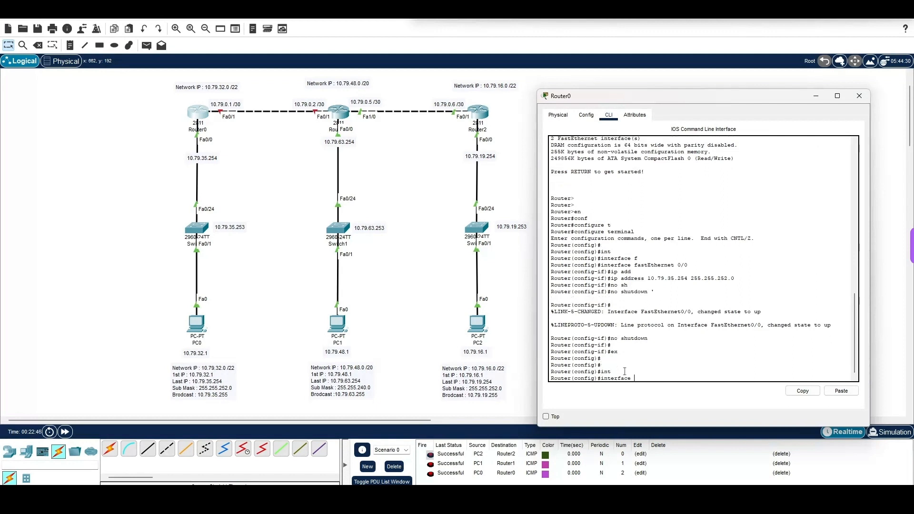
{"action": "type", "text": "f"}
{"action": "key", "text": "Tab"}
{"action": "type", "text": "0/1"}
{"action": "key", "text": "Return"}
Step: Assign Router0's FastEthernet 0/1 interface the IP address 10.79.0.1 with mask 255.255.255.252
{"action": "type", "text": "ip add"}
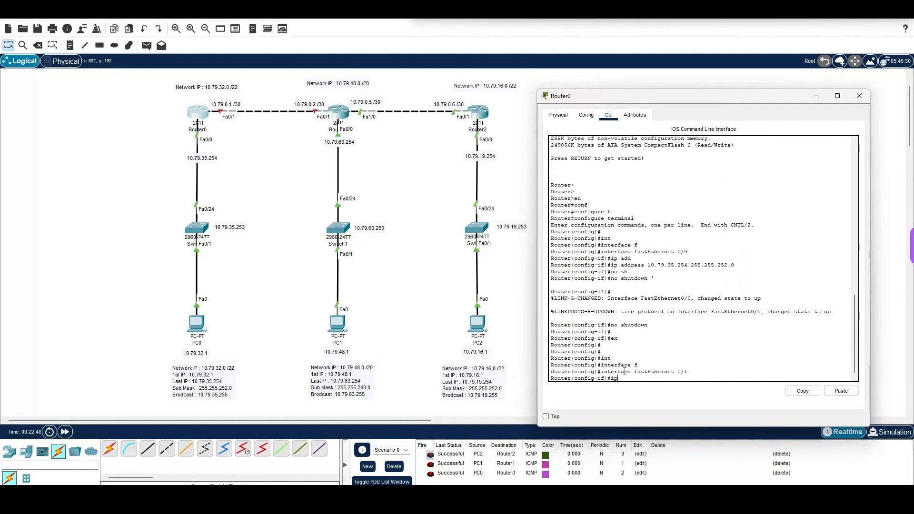
{"action": "key", "text": "Tab"}
{"action": "type", "text": "10.7"}
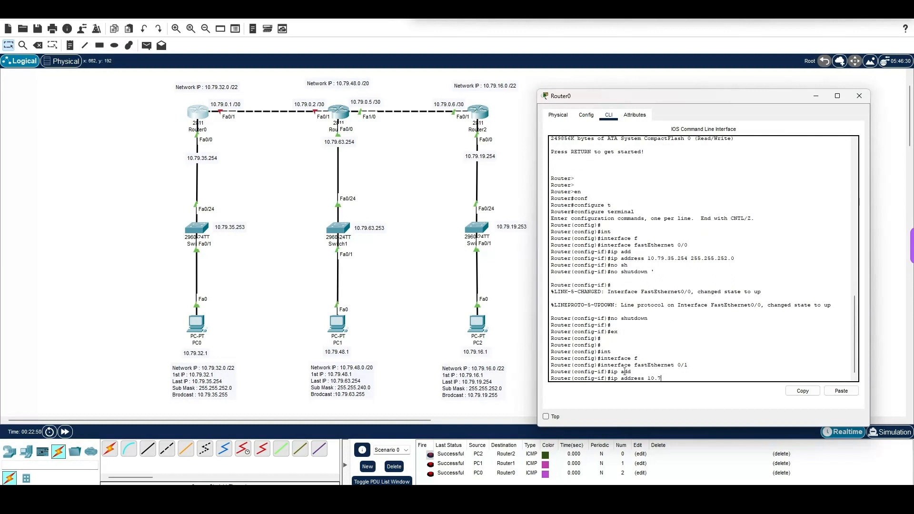
{"action": "type", "text": "9.0.1 255.255.255.252"}
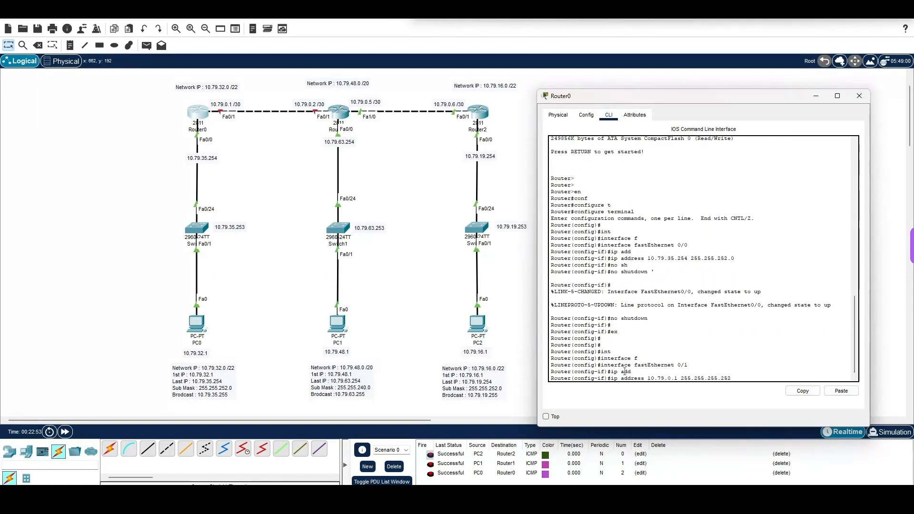
{"action": "key", "text": "Return"}
Step: Enable Router0's FastEthernet 0/1 interface with no shutdown, exit interface configuration and close the router's window
{"action": "type", "text": "no sh"}
{"action": "key", "text": "Tab"}
{"action": "key", "text": "Return"}
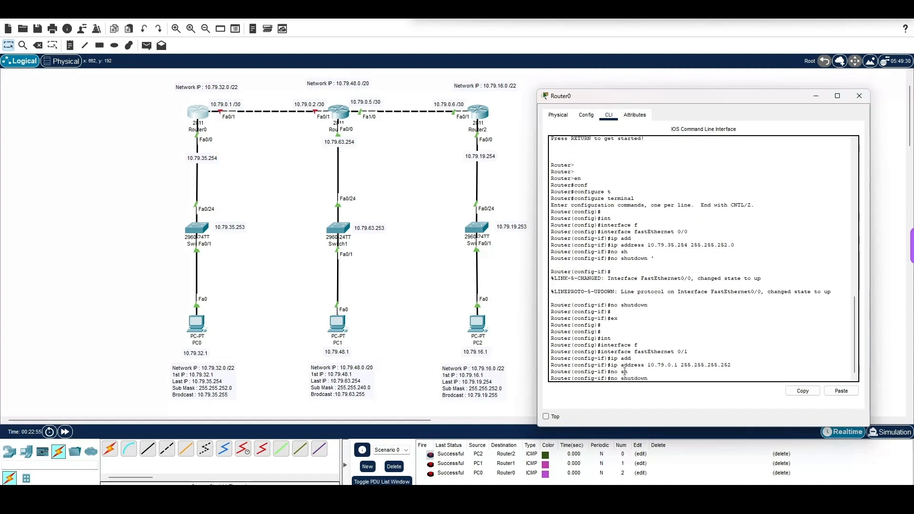
{"action": "key", "text": "Return"}
{"action": "key", "text": "Return"}
{"action": "type", "text": "ex"}
{"action": "key", "text": "Return"}
{"action": "key", "text": "Return"}
{"action": "key", "text": "Return"}
{"action": "key", "text": "Return"}
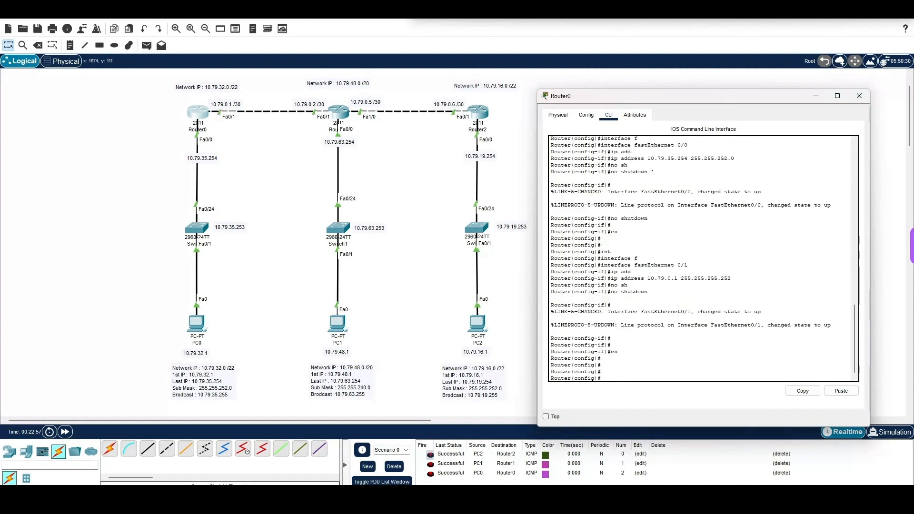
{"action": "left_click", "coordinate": [860, 95]}
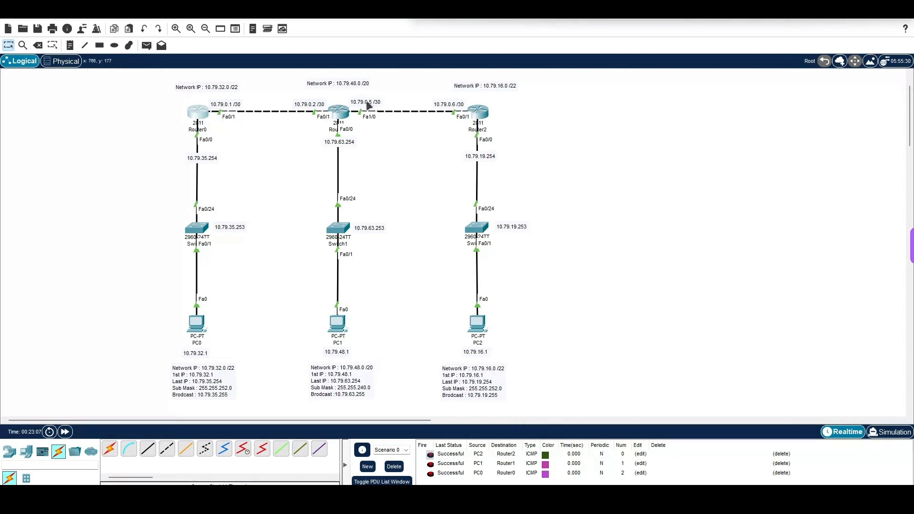
Step: Open Router2's command line and exit interface configuration to global configuration mode
{"action": "left_click", "coordinate": [477, 112]}
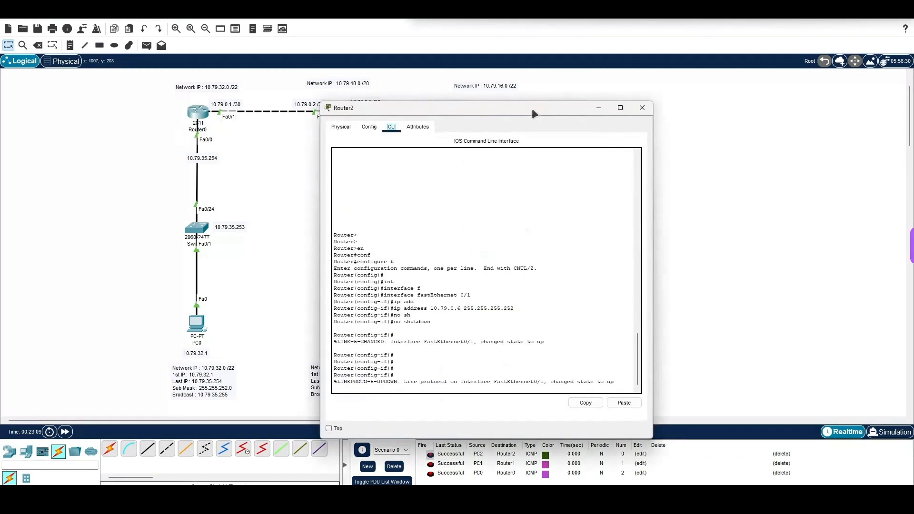
{"action": "left_click_drag", "start_coordinate": [529, 112], "coordinate": [732, 89]}
{"action": "key", "text": "Return"}
{"action": "key", "text": "Return"}
{"action": "key", "text": "Return"}
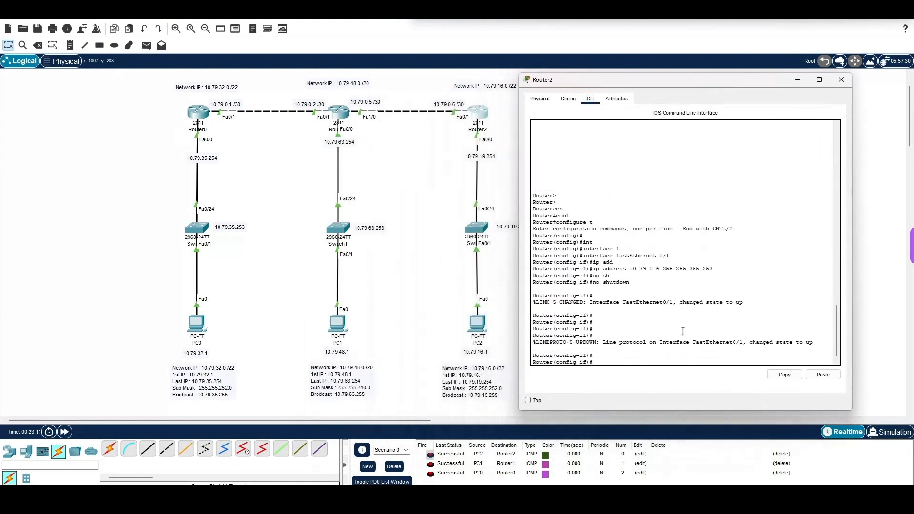
{"action": "type", "text": "ex"}
{"action": "key", "text": "Return"}
{"action": "key", "text": "Return"}
{"action": "key", "text": "Return"}
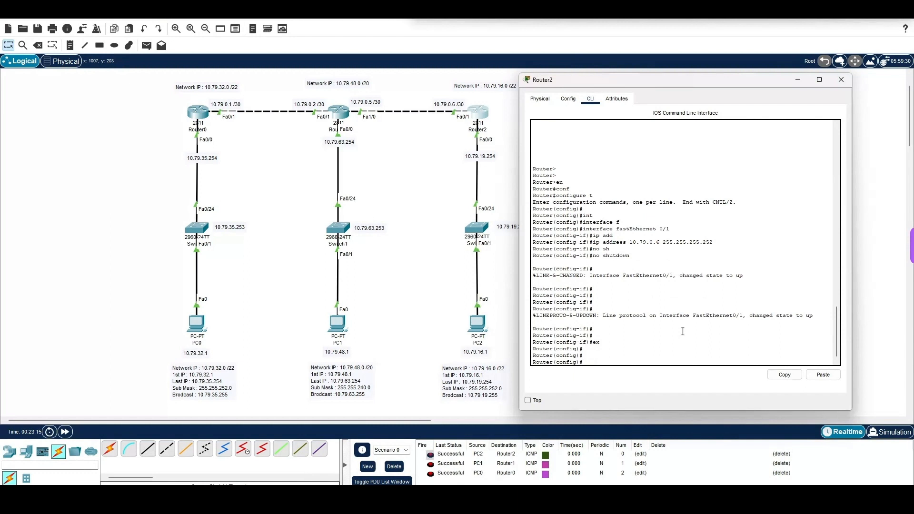
Step: Add a default route on Router2 with ip route 0.0.0.0 0.0.0.0 through interface fa0/1
{"action": "type", "text": "ip route"}
{"action": "key", "text": "Tab"}
{"action": "type", "text": "0.0."}
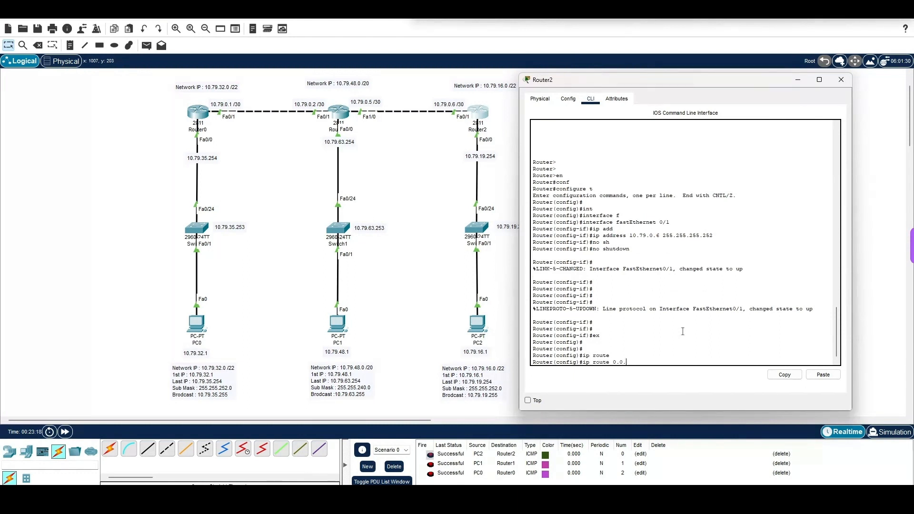
{"action": "type", "text": "0.0 0.0.0.0"}
{"action": "left_click_drag", "start_coordinate": [637, 362], "coordinate": [663, 364]}
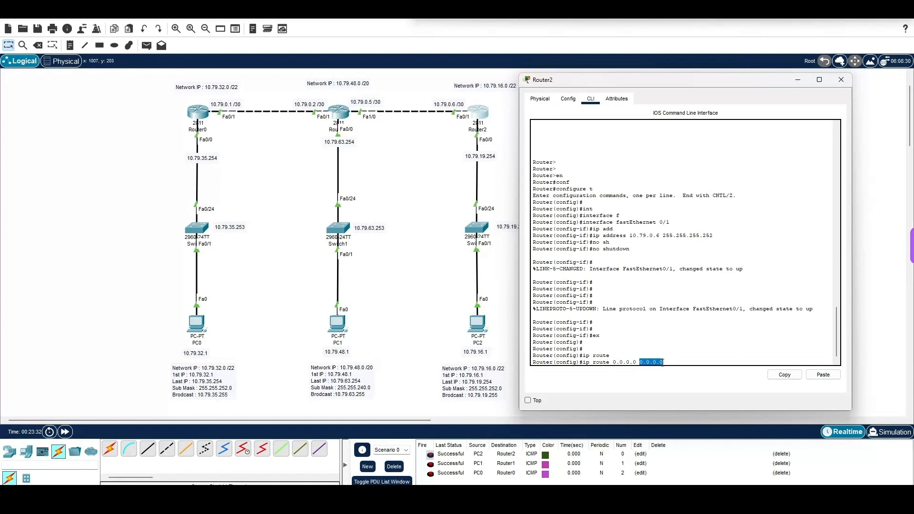
{"action": "left_click", "coordinate": [667, 364]}
{"action": "type", "text": "fa0/1"}
{"action": "key", "text": "Return"}
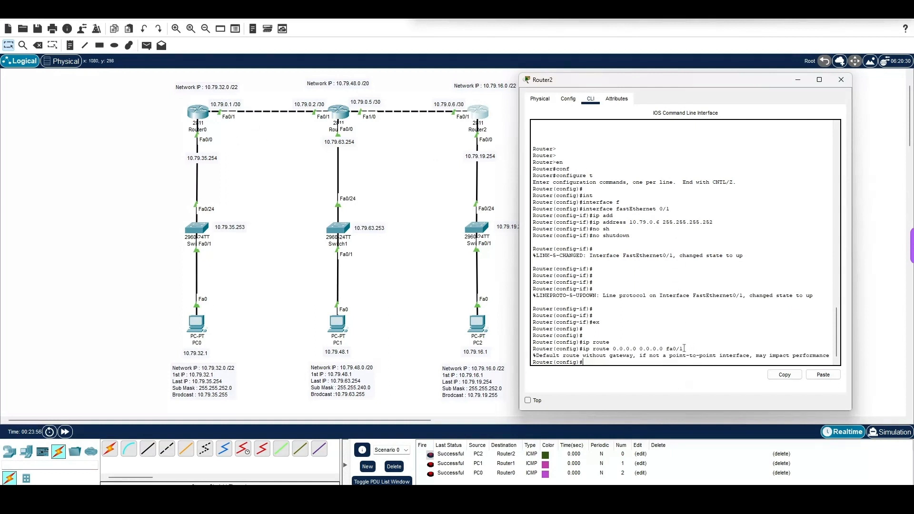
Step: Copy the default route command from Router2's command line and open Router0's command line
{"action": "left_click_drag", "start_coordinate": [684, 349], "coordinate": [582, 350]}
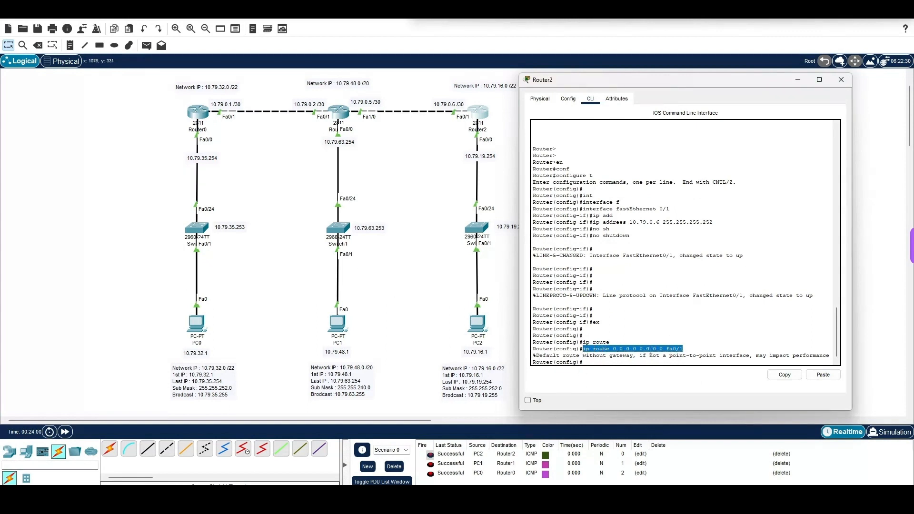
{"action": "right_click", "coordinate": [651, 350]}
{"action": "left_click", "coordinate": [666, 355]}
{"action": "left_click", "coordinate": [196, 114]}
{"action": "left_click_drag", "start_coordinate": [402, 108], "coordinate": [680, 90]}
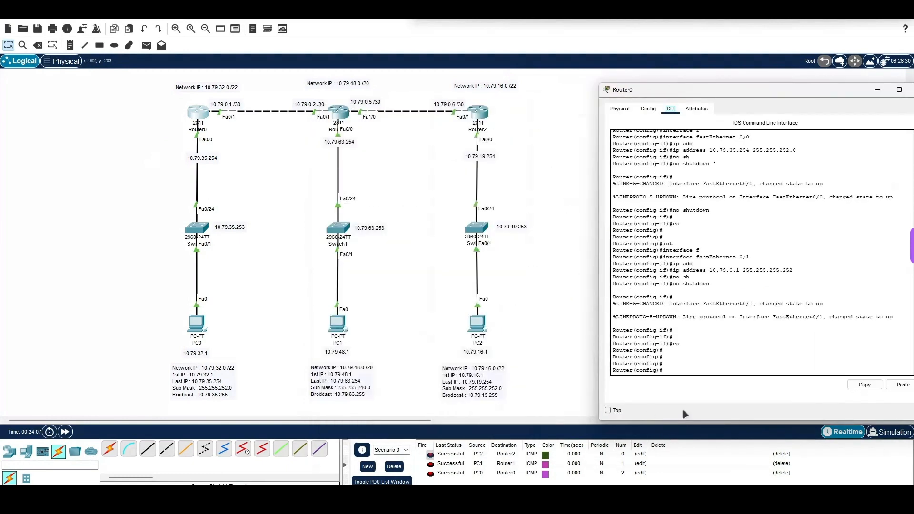
{"action": "type", "text": "int"}
{"action": "key", "text": "Tab"}
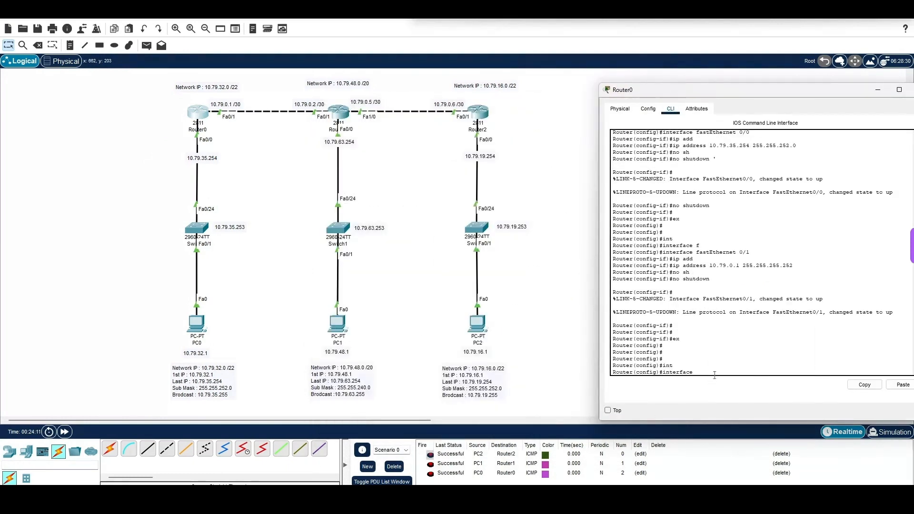
{"action": "key", "text": "BackSpace"}
{"action": "key", "text": "BackSpace"}
{"action": "key", "text": "BackSpace"}
{"action": "key", "text": "BackSpace"}
{"action": "key", "text": "BackSpace"}
{"action": "key", "text": "BackSpace"}
{"action": "key", "text": "BackSpace"}
{"action": "key", "text": "BackSpace"}
{"action": "key", "text": "BackSpace"}
Step: Add a default route on Router0 with ip route 0.0.0.0 0.0.0.0 through interface fa0/1
{"action": "type", "text": "p route"}
{"action": "key", "text": "Tab"}
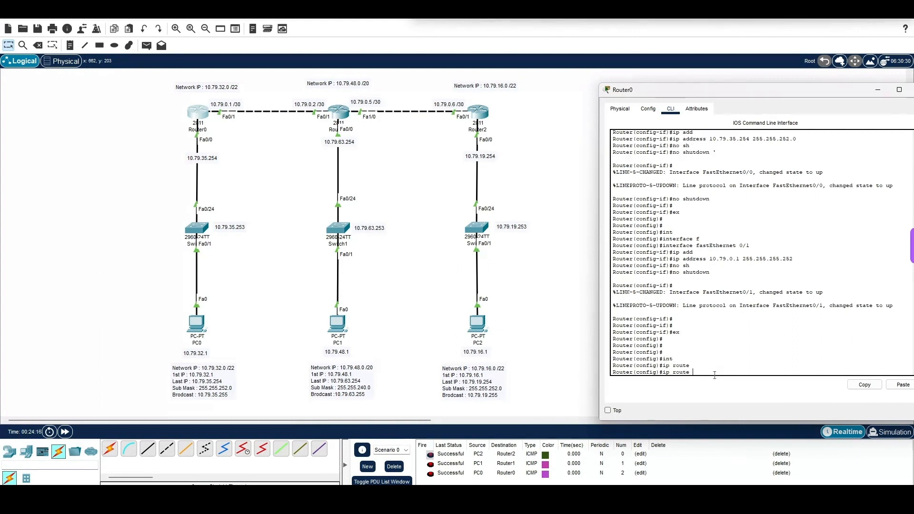
{"action": "type", "text": "0.0.0.0 0.0.0.0 fa0/1"}
{"action": "key", "text": "Return"}
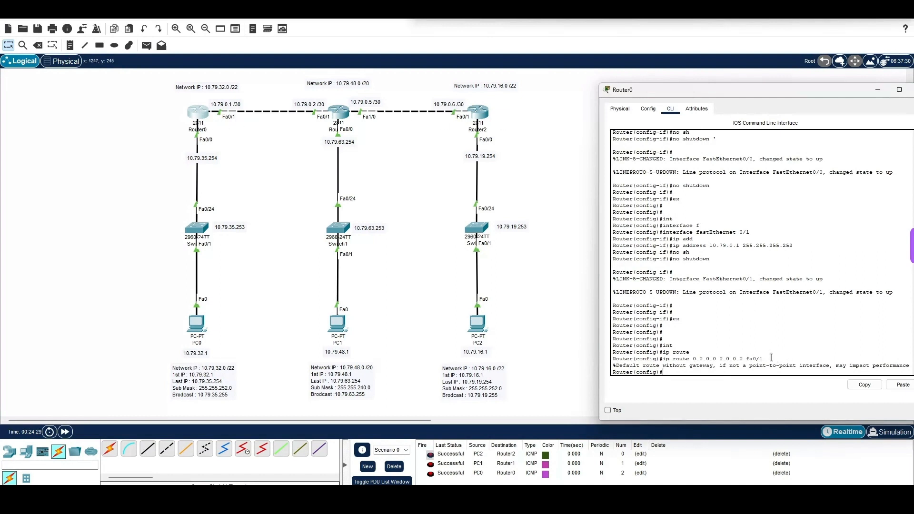
Step: Draft the next-hop form of the default route on Router0, ip route 0.0.0.0 0.0.0.0 10.79.0.2, without submitting it
{"action": "left_click_drag", "start_coordinate": [771, 358], "coordinate": [669, 358]}
{"action": "left_click_drag", "start_coordinate": [853, 92], "coordinate": [695, 88]}
{"action": "left_click", "coordinate": [600, 362]}
{"action": "key", "text": "Return"}
{"action": "key", "text": "Return"}
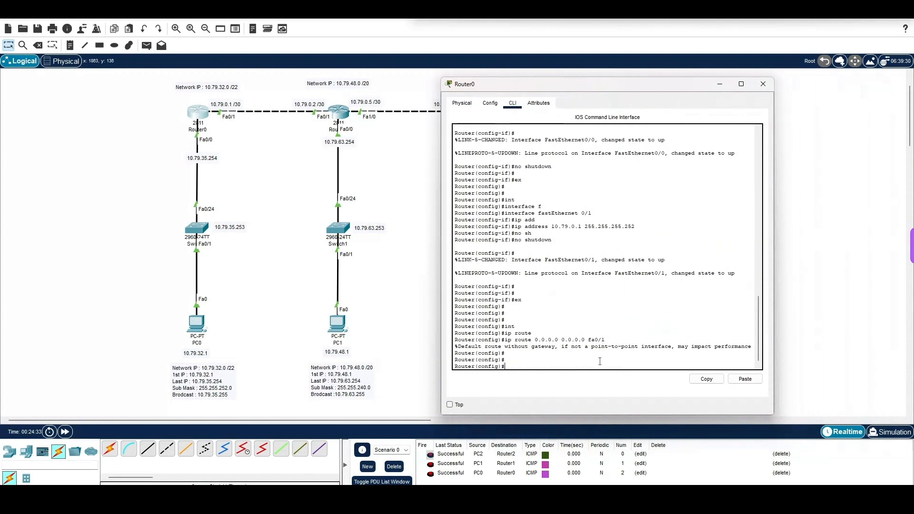
{"action": "type", "text": "ip"}
{"action": "type", "text": " route"}
{"action": "key", "text": "Tab"}
{"action": "type", "text": "0.0"}
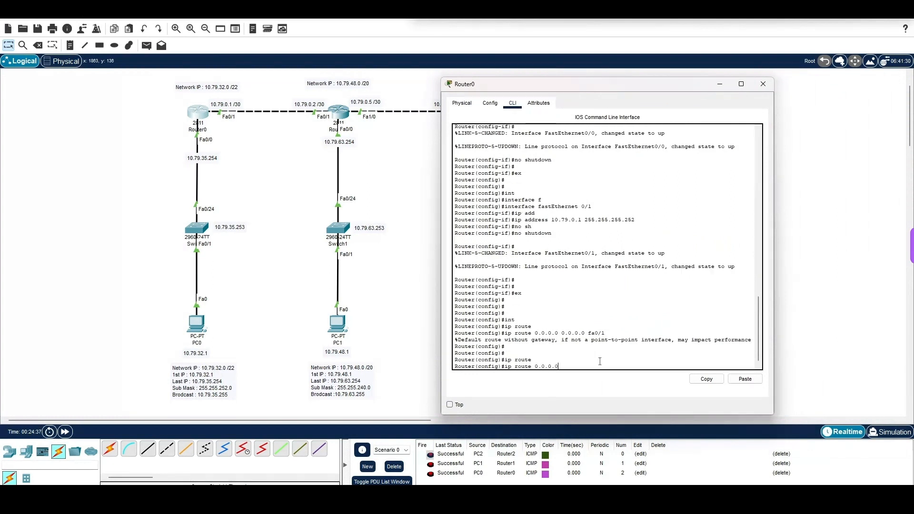
{"action": "type", "text": ".0.0 0.0.0.0 10.79.0.2"}
Step: Highlight the two default route commands on Router0 for comparison and close the router's window
{"action": "left_click_drag", "start_coordinate": [618, 368], "coordinate": [515, 370]}
{"action": "left_click_drag", "start_coordinate": [606, 333], "coordinate": [505, 334]}
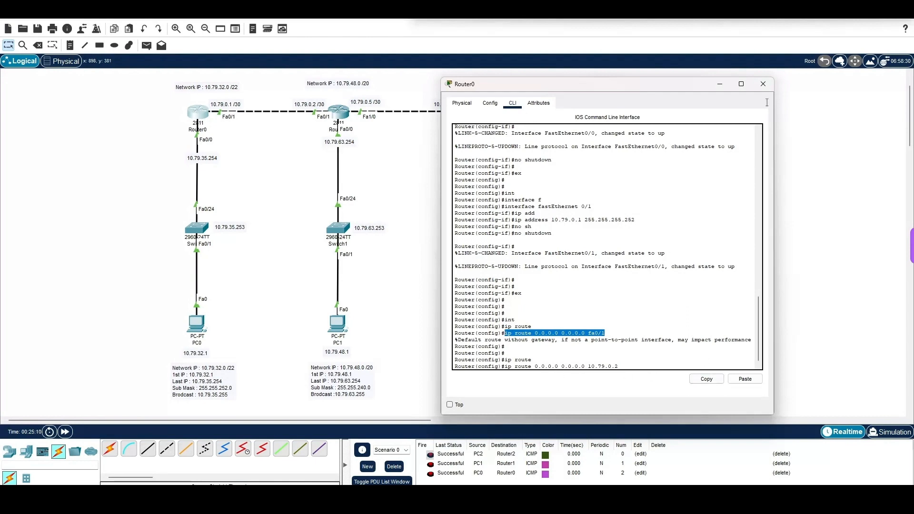
{"action": "left_click", "coordinate": [764, 84]}
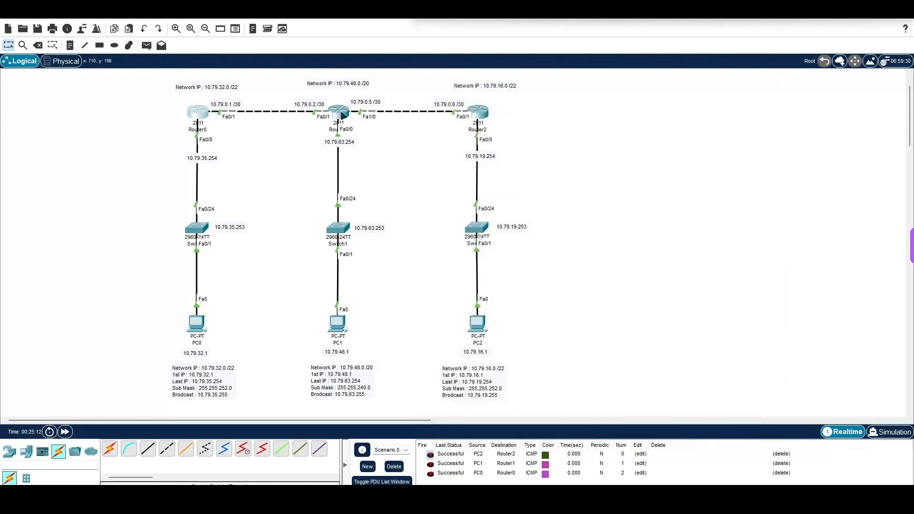
Step: Open Router1's command line at a fresh global configuration prompt
{"action": "left_click", "coordinate": [342, 113]}
{"action": "left_click_drag", "start_coordinate": [374, 110], "coordinate": [668, 111]}
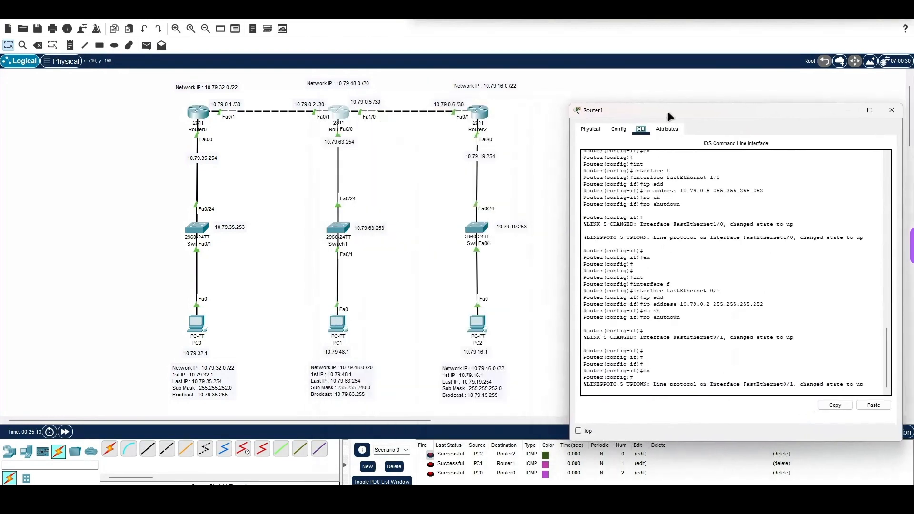
{"action": "left_click", "coordinate": [656, 390]}
{"action": "key", "text": "Return"}
{"action": "key", "text": "Return"}
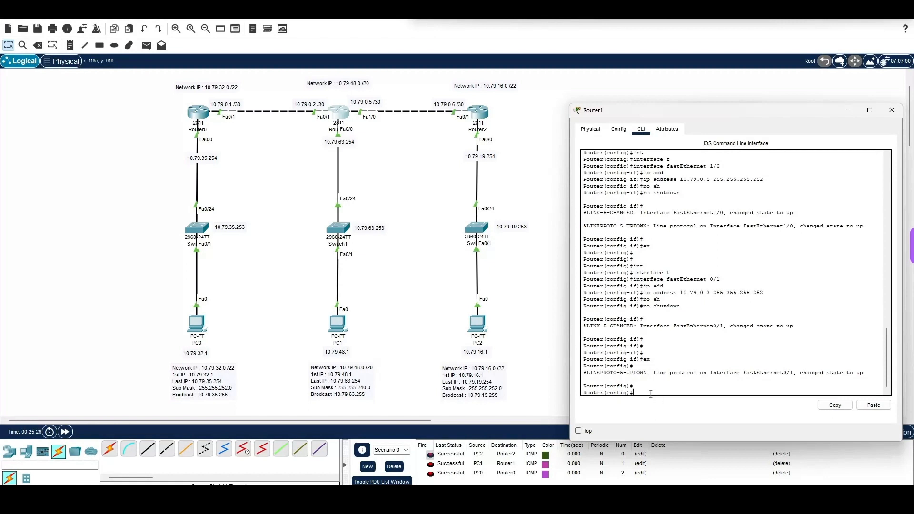
Step: Add a static route on Router1 to network 10.79.16.0 with mask 255.255.252.0 through interface fa1/0
{"action": "type", "text": "e"}
{"action": "key", "text": "Tab"}
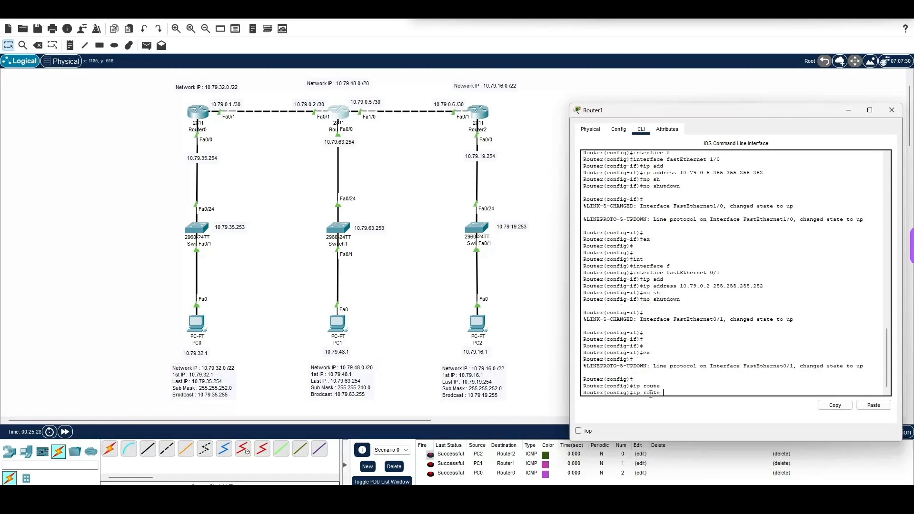
{"action": "type", "text": "10.79.16.0 255.255.252.0 fa1/0"}
{"action": "left_click_drag", "start_coordinate": [698, 394], "coordinate": [663, 393]}
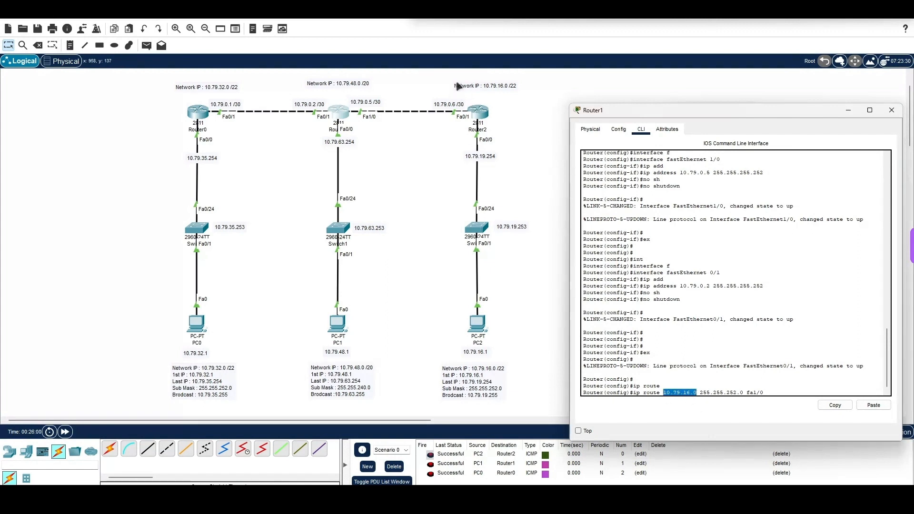
{"action": "left_click", "coordinate": [770, 394]}
{"action": "left_click_drag", "start_coordinate": [764, 393], "coordinate": [647, 393]}
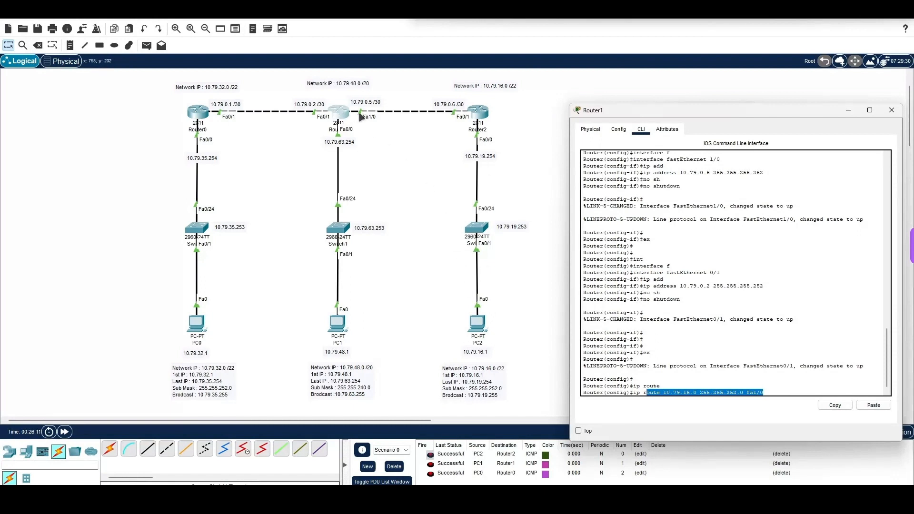
{"action": "left_click", "coordinate": [795, 388]}
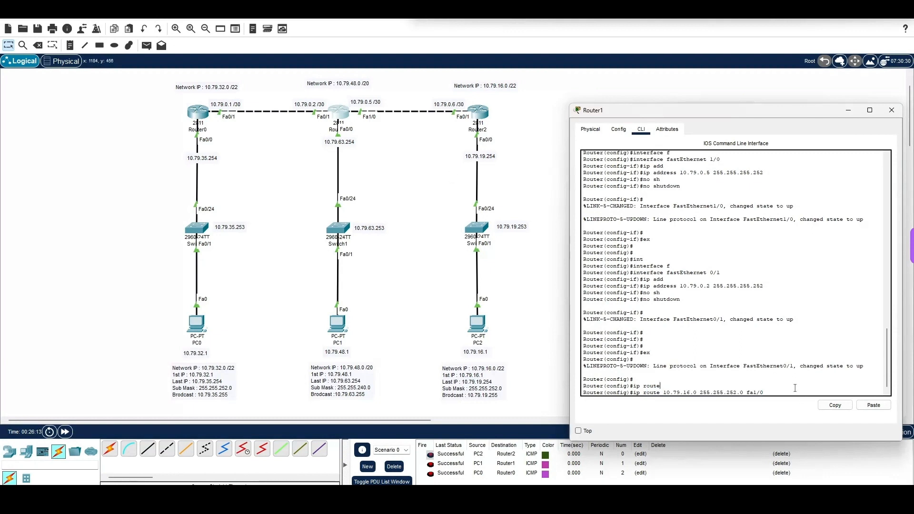
{"action": "key", "text": "Return"}
{"action": "key", "text": "Return"}
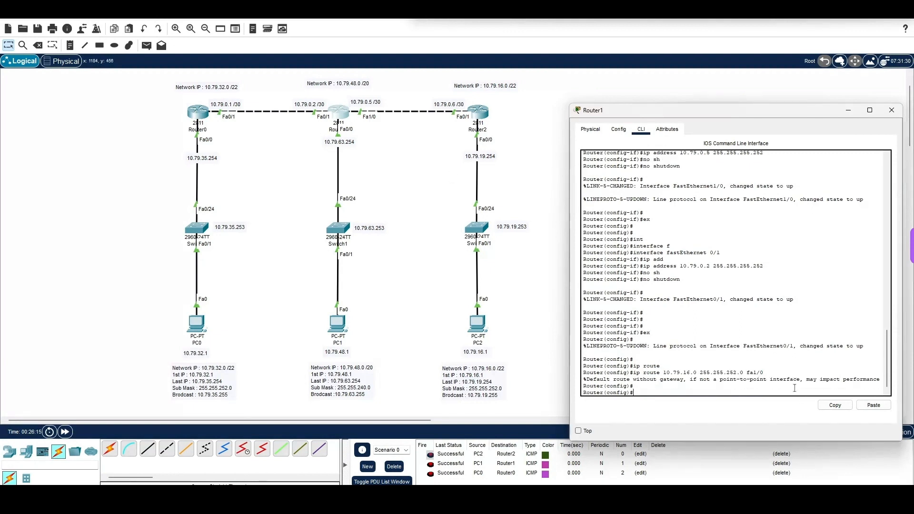
Step: Add a static route on Router1 to network 10.79.32.0 with mask 255.255.252.0 through interface fa0/1, and close the router's window
{"action": "key", "text": "Up"}
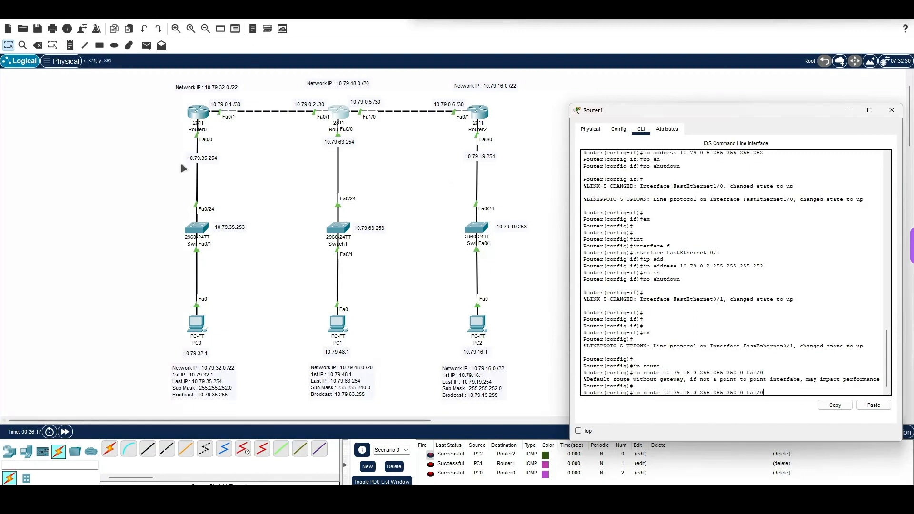
{"action": "key", "text": "BackSpace"}
{"action": "key", "text": "BackSpace"}
{"action": "key", "text": "BackSpace"}
{"action": "key", "text": "BackSpace"}
{"action": "key", "text": "BackSpace"}
{"action": "key", "text": "BackSpace"}
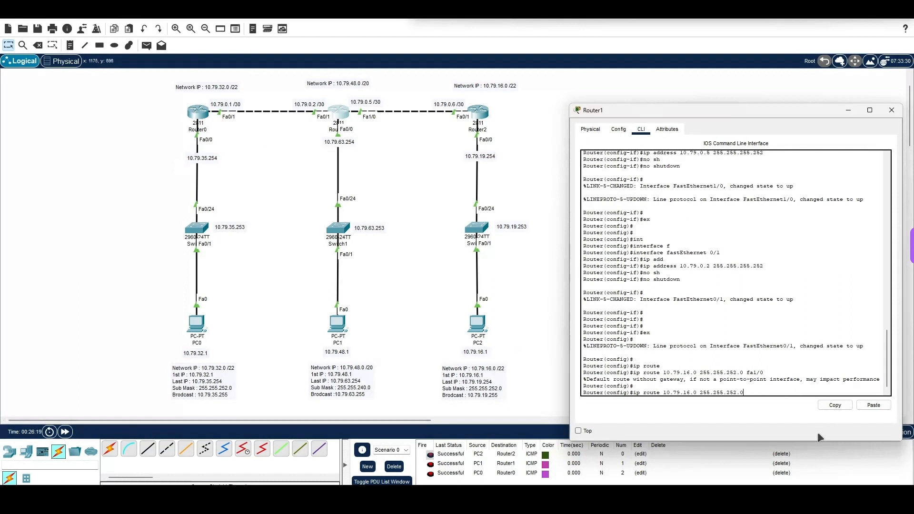
{"action": "key", "text": "BackSpace"}
{"action": "key", "text": "BackSpace"}
{"action": "key", "text": "BackSpace"}
{"action": "key", "text": "BackSpace"}
{"action": "key", "text": "BackSpace"}
{"action": "key", "text": "BackSpace"}
{"action": "key", "text": "BackSpace"}
{"action": "key", "text": "BackSpace"}
{"action": "key", "text": "BackSpace"}
{"action": "key", "text": "BackSpace"}
{"action": "key", "text": "BackSpace"}
{"action": "key", "text": "BackSpace"}
{"action": "key", "text": "BackSpace"}
{"action": "key", "text": "BackSpace"}
{"action": "key", "text": "BackSpace"}
{"action": "key", "text": "BackSpace"}
{"action": "key", "text": "BackSpace"}
{"action": "key", "text": "BackSpace"}
{"action": "key", "text": "BackSpace"}
{"action": "key", "text": "BackSpace"}
{"action": "type", "text": ".79.32.0 255.255.252.0 fa0/1"}
{"action": "key", "text": "Return"}
{"action": "key", "text": "Return"}
{"action": "key", "text": "Return"}
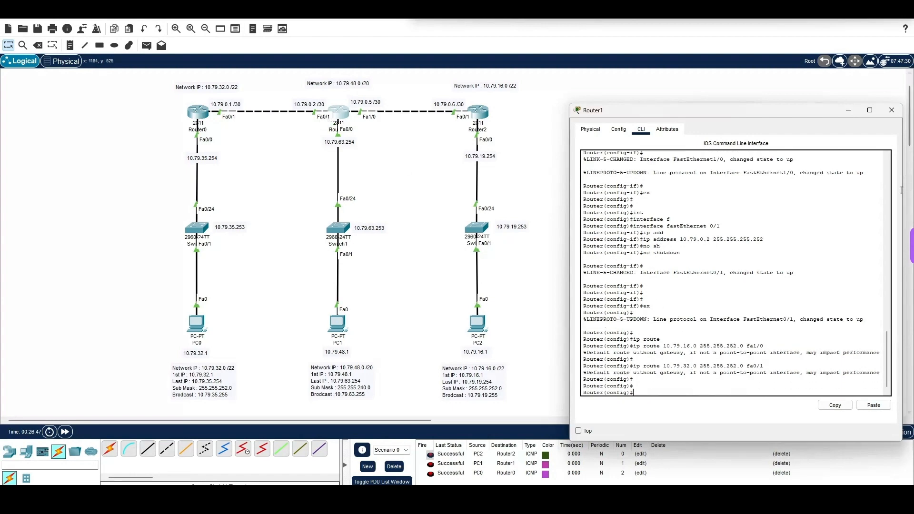
{"action": "left_click", "coordinate": [892, 111]}
Step: Open PC2's command prompt and ping PC0 at 10.79.32.1
{"action": "left_click", "coordinate": [147, 46]}
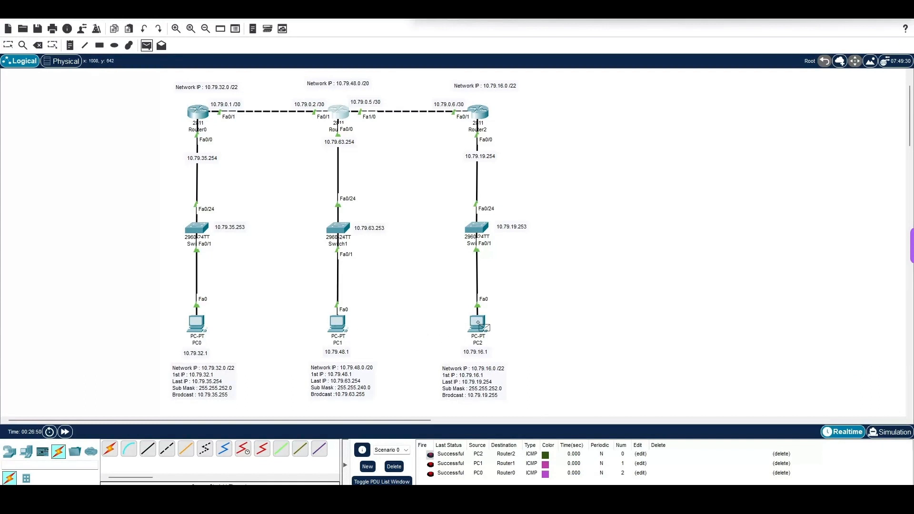
{"action": "left_click", "coordinate": [8, 45]}
{"action": "left_click", "coordinate": [477, 324]}
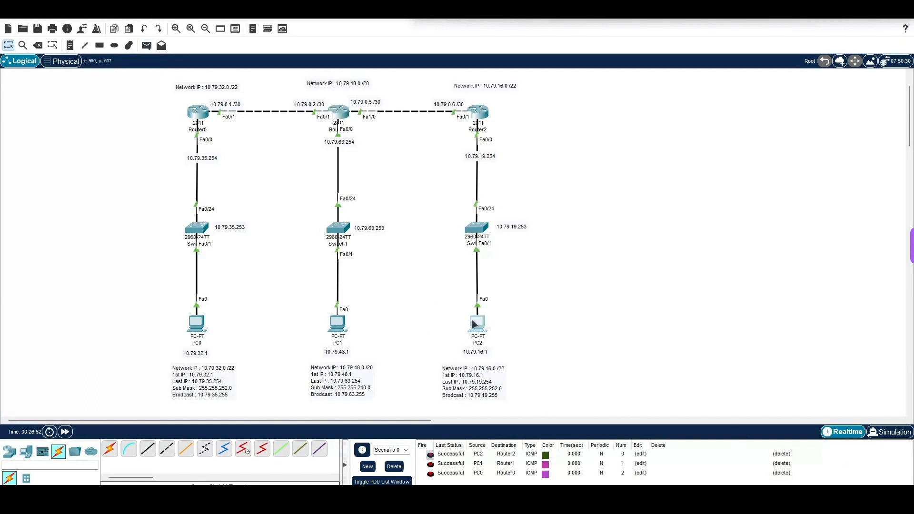
{"action": "left_click_drag", "start_coordinate": [505, 105], "coordinate": [742, 67]}
{"action": "left_click", "coordinate": [780, 127]}
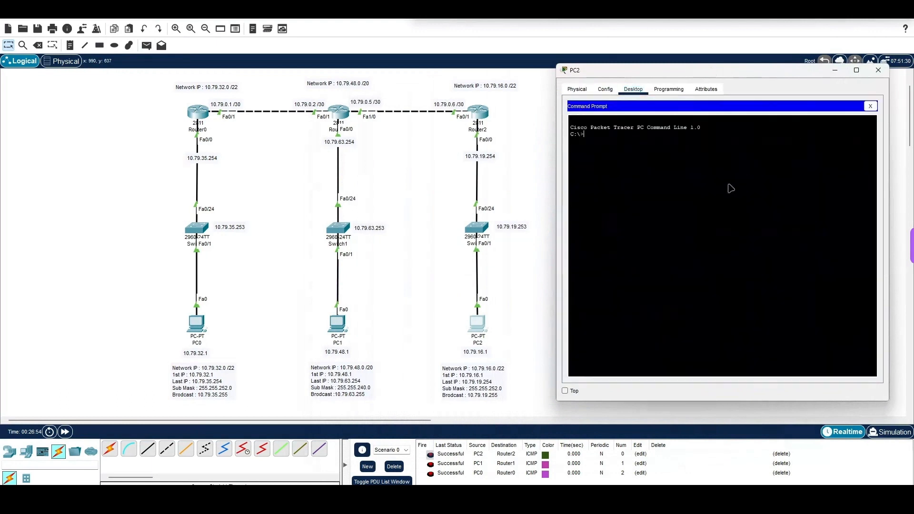
{"action": "type", "text": "ping 10.79.32.1"}
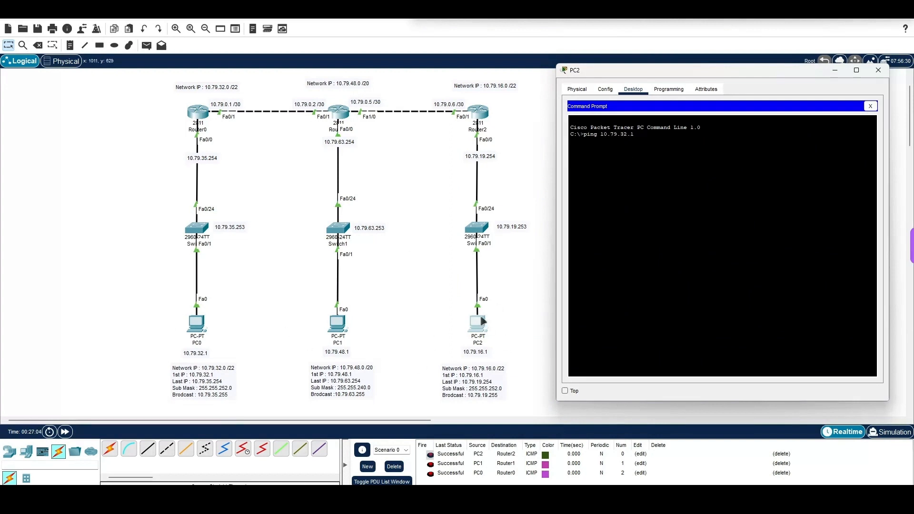
{"action": "key", "text": "Return"}
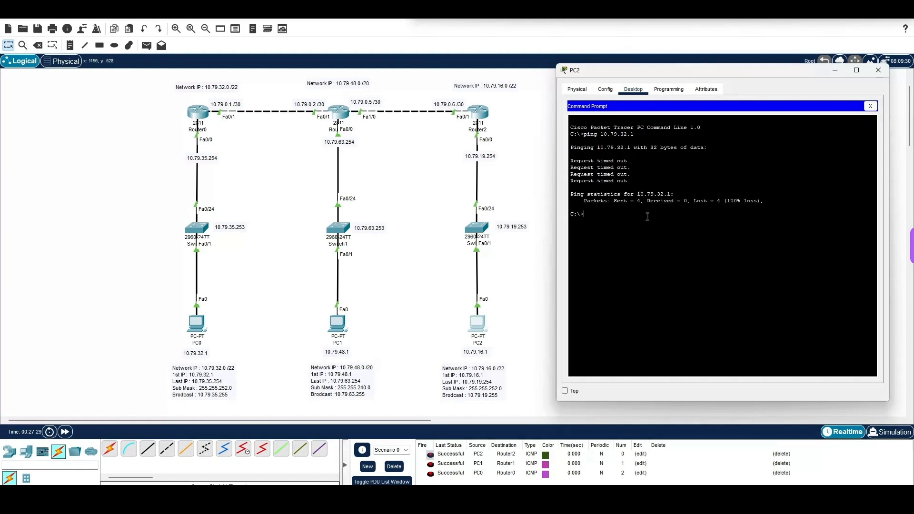
Step: Repeat the ping from PC2 to 10.79.32.1 and examine the first reply line
{"action": "key", "text": "Up"}
{"action": "key", "text": "Return"}
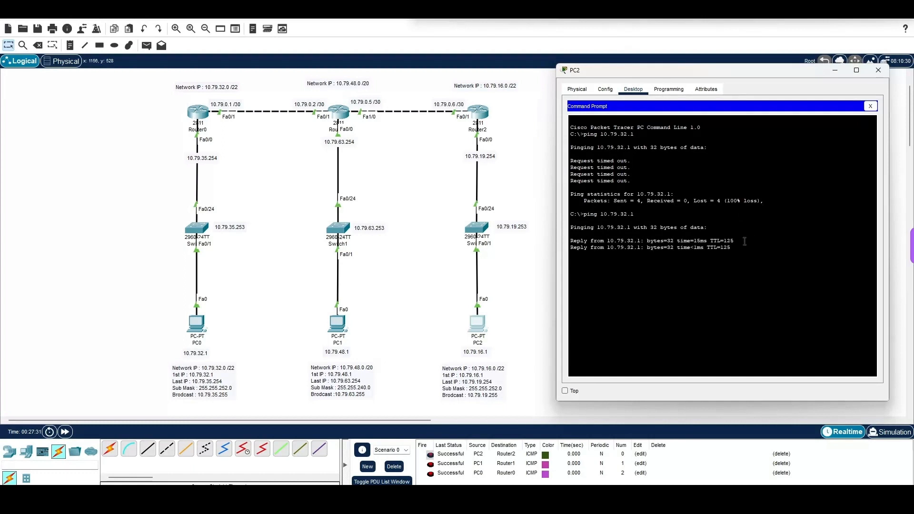
{"action": "left_click_drag", "start_coordinate": [736, 240], "coordinate": [604, 241]}
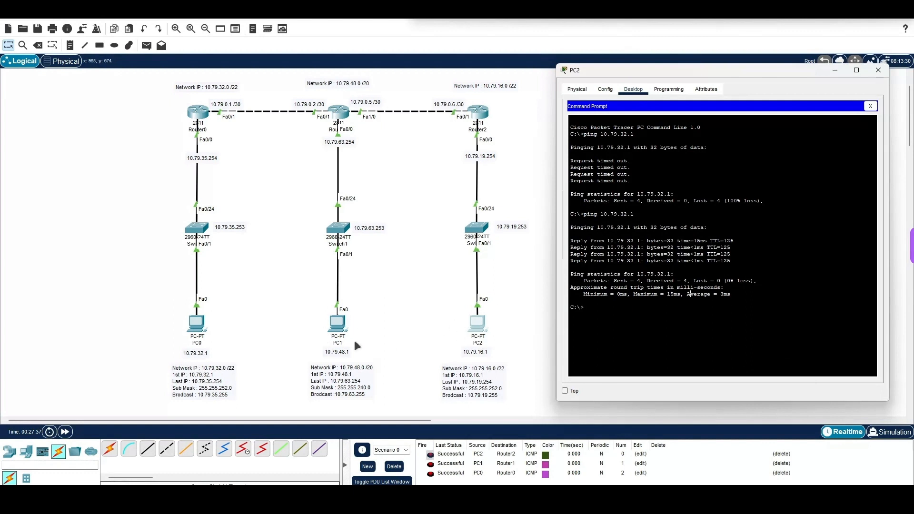
Step: Ping PC1 at 10.79.48.1 from PC2's command prompt
{"action": "type", "text": "ping 10.79.48.1"}
{"action": "key", "text": "Return"}
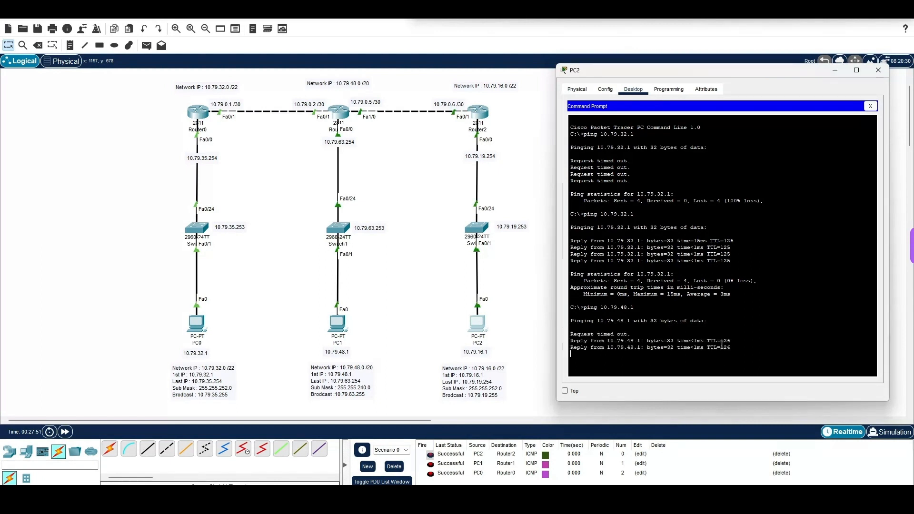
Step: Examine the output of the ping to 10.79.48.1 by highlighting it, and close PC2's window
{"action": "left_click_drag", "start_coordinate": [732, 343], "coordinate": [584, 347]}
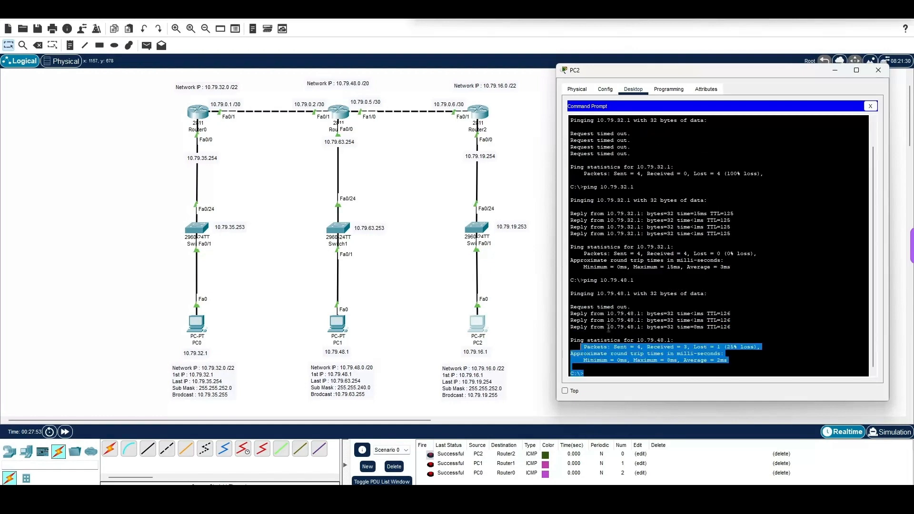
{"action": "left_click", "coordinate": [608, 328]}
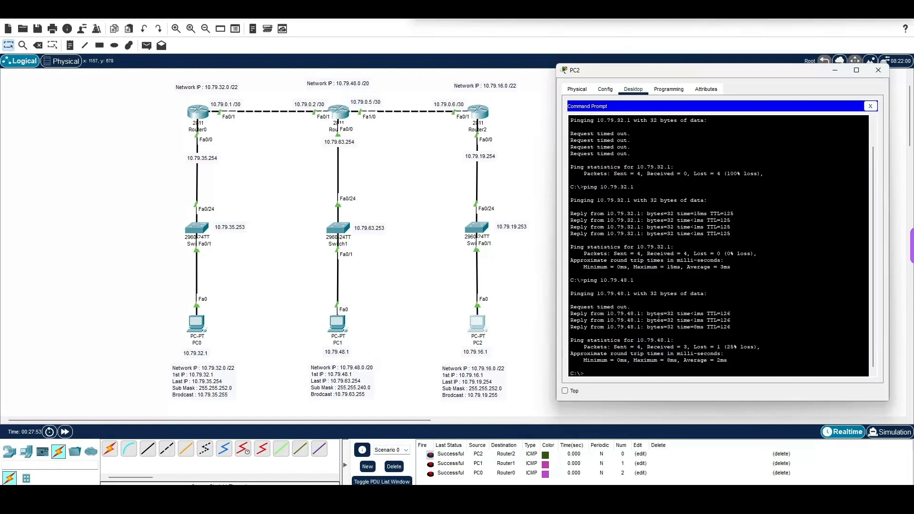
{"action": "left_click", "coordinate": [878, 71]}
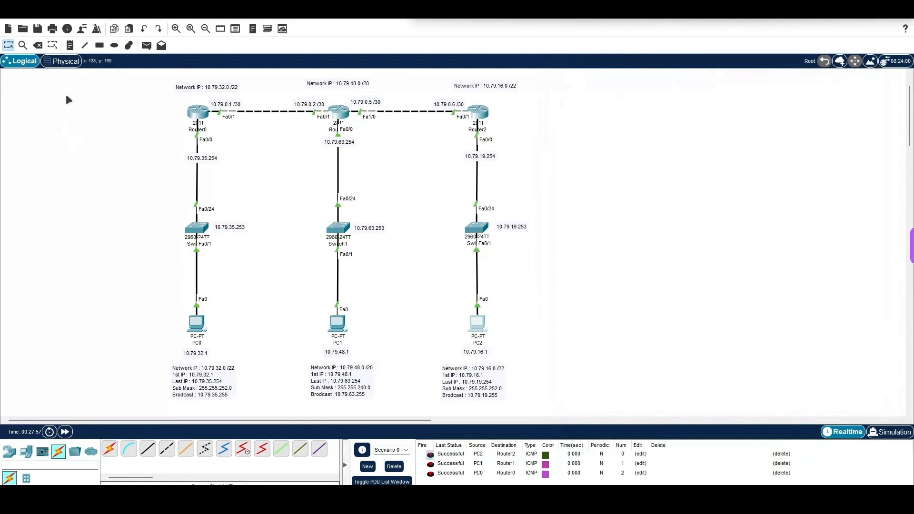